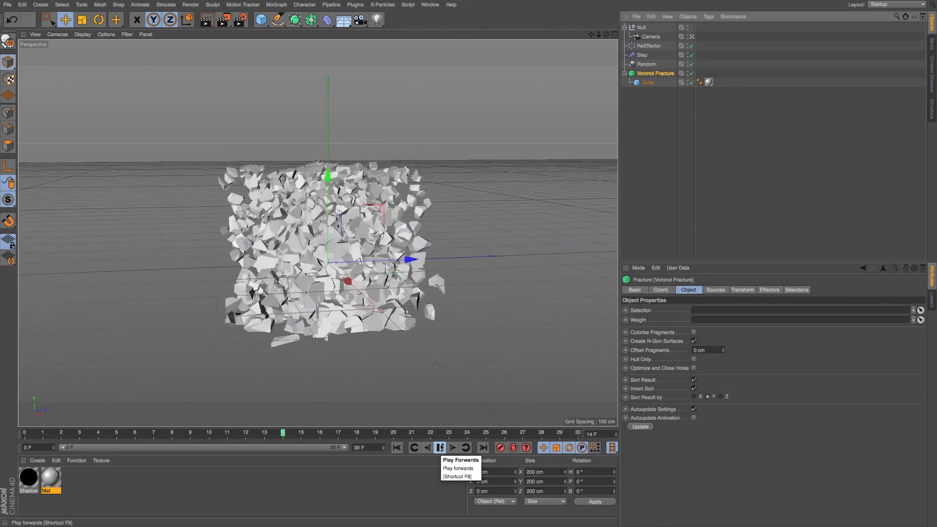
Stop the animation playback and return to frame 0
click(441, 447)
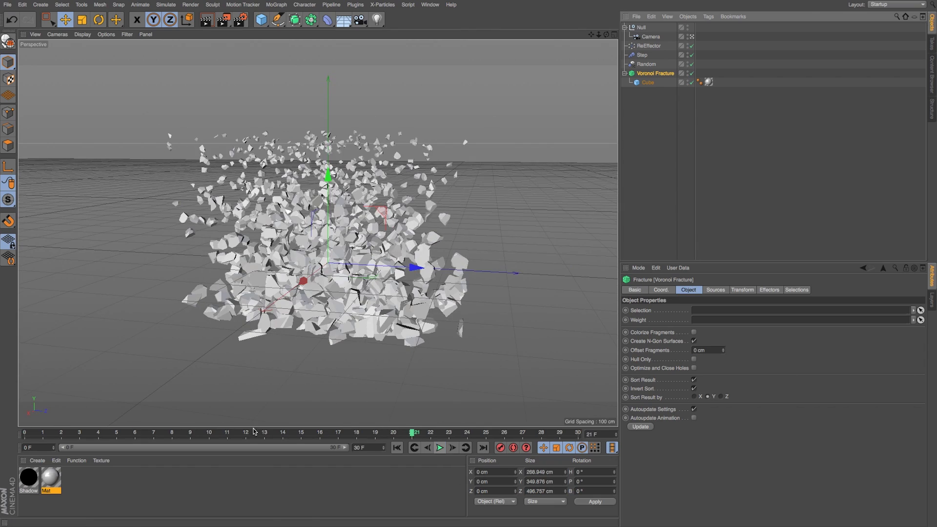
click(26, 433)
mouse_move(26, 433)
mouse_down()
mouse_move(561, 445)
mouse_move(25, 439)
mouse_up()
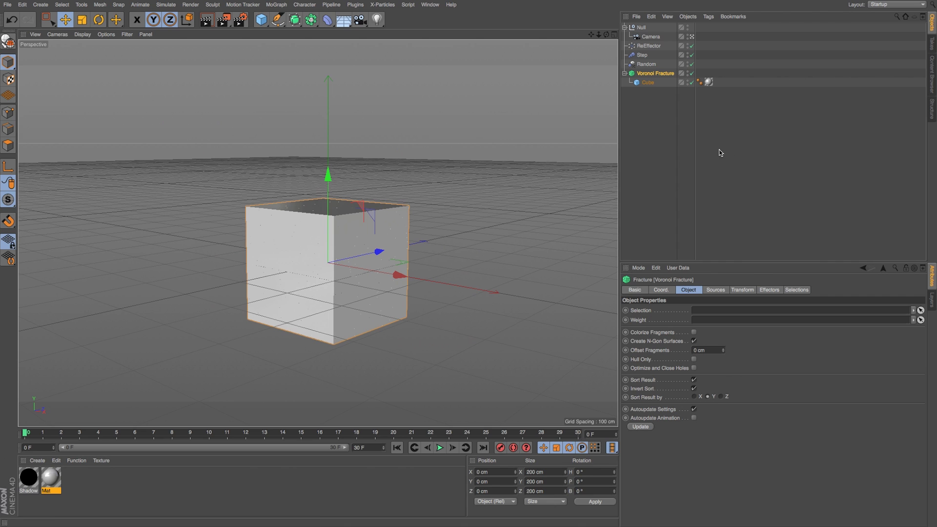
Take the cube out of the Voronoi Fracture and delete every other object in the scene
drag(648, 83, 646, 118)
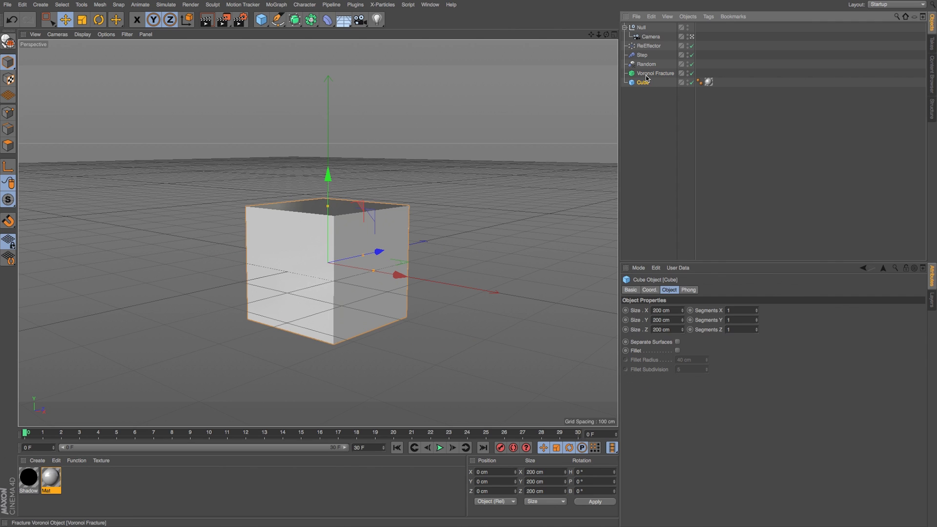
click(645, 74)
shift+click(642, 27)
key(Delete)
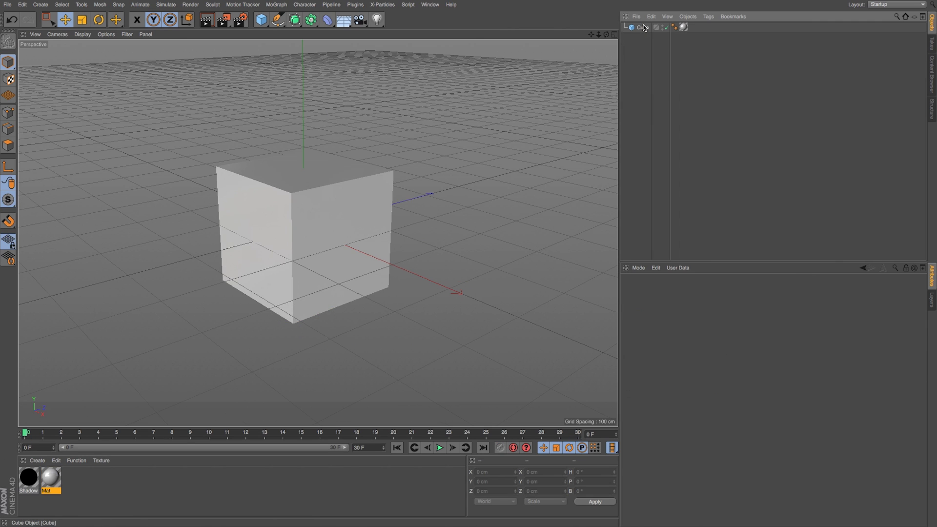
Display the remaining cube with Gouraud Shading (Lines)
right_click(282, 259)
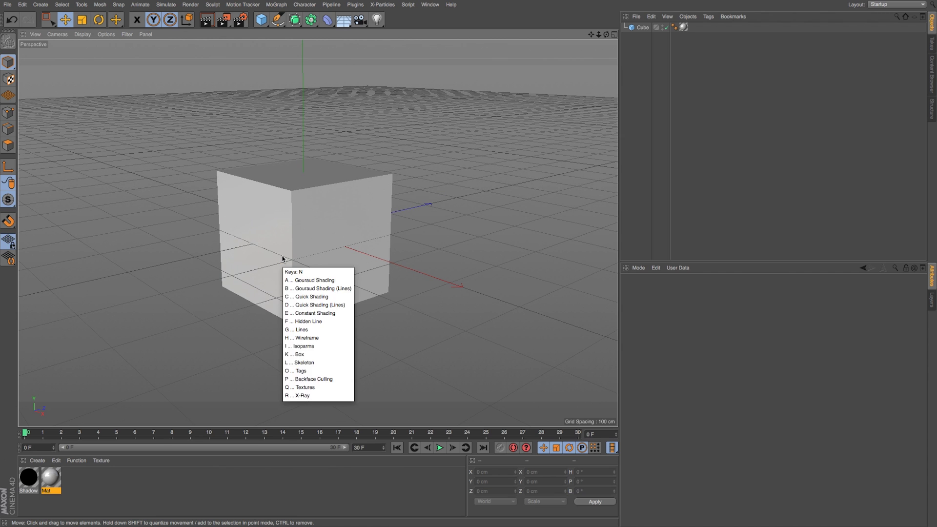
key(Escape)
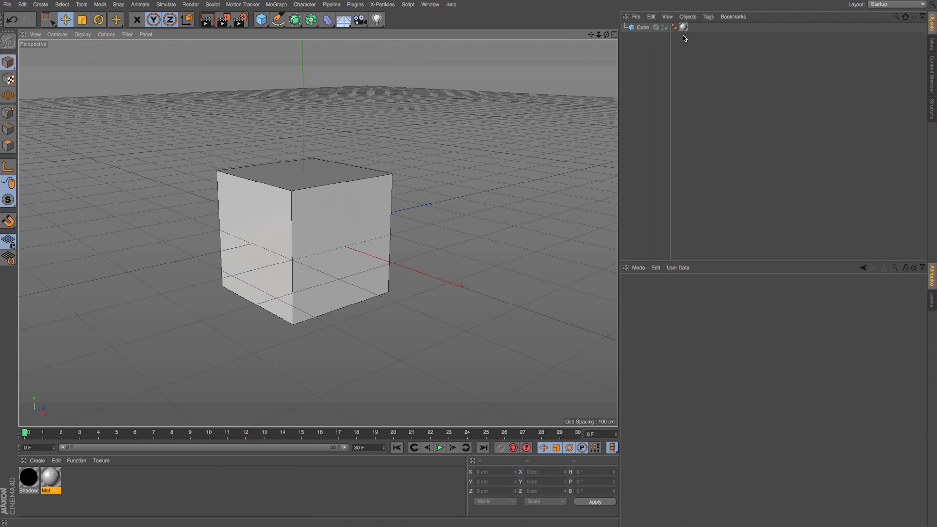
Add a MoGraph Fracture Voronoi object with the cube as its child
drag(670, 28, 683, 45)
alt+drag(380, 134, 380, 143)
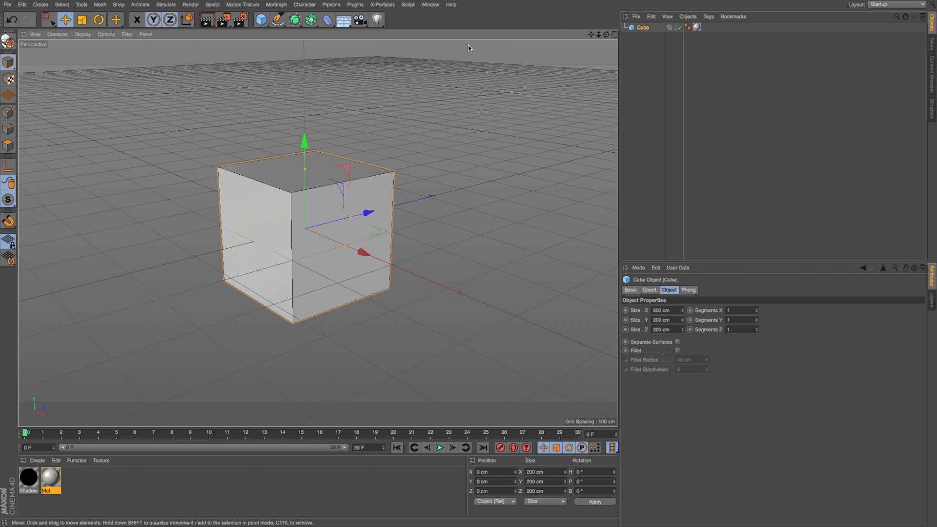
click(277, 5)
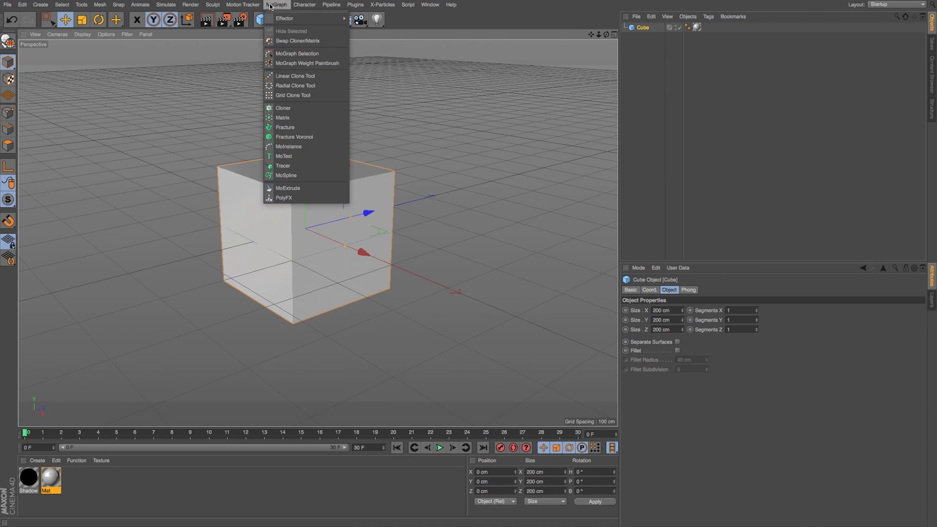
click(312, 141)
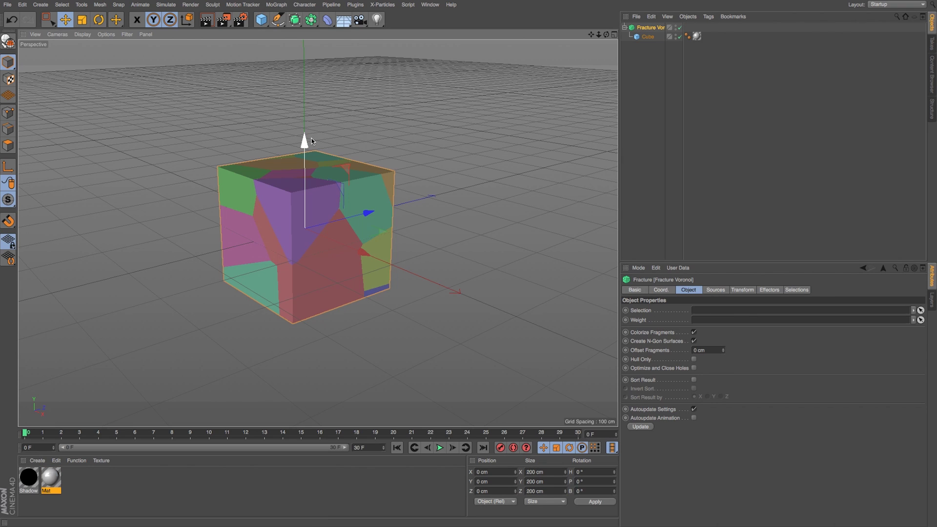
Show the fragment edges by setting the viewport display to Gouraud Shading (Lines)
key(n)
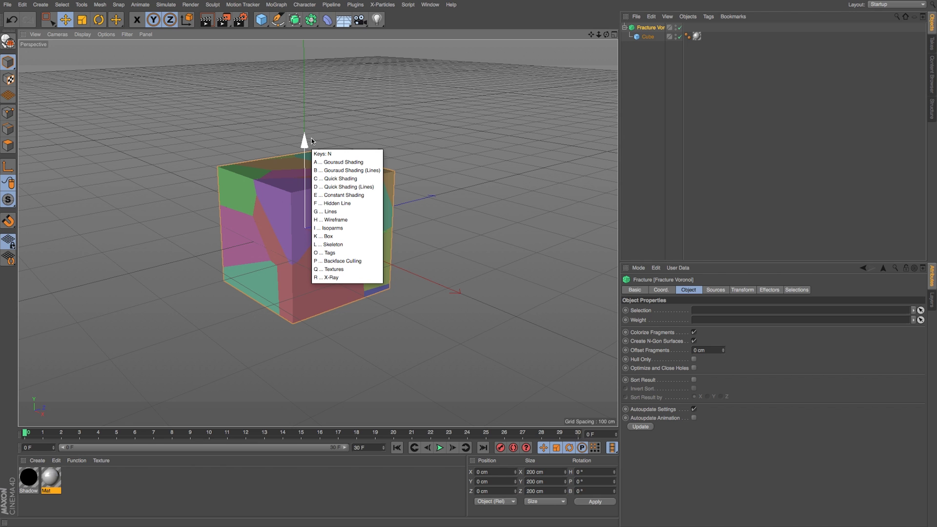
key(b)
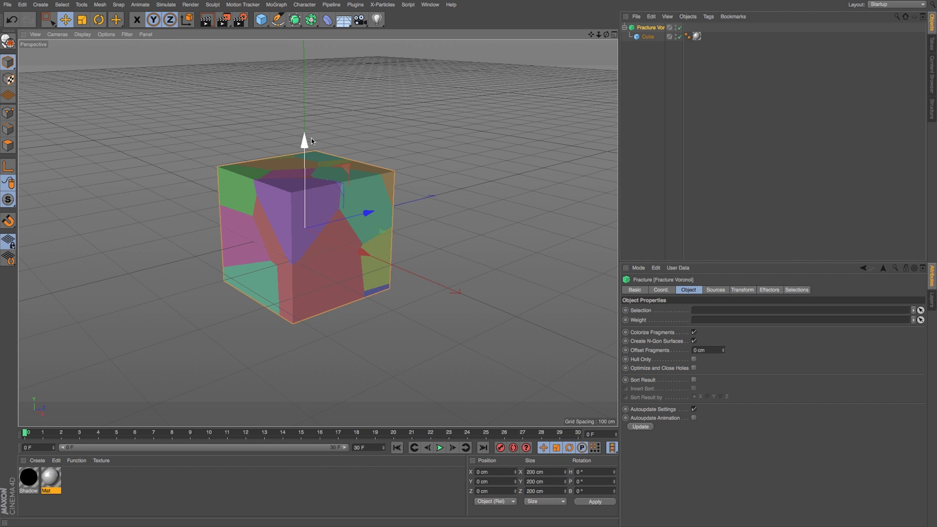
mouse_move(315, 149)
alt+mouse_down()
mouse_move(303, 158)
mouse_move(295, 142)
mouse_move(327, 161)
mouse_move(305, 159)
alt+mouse_up()
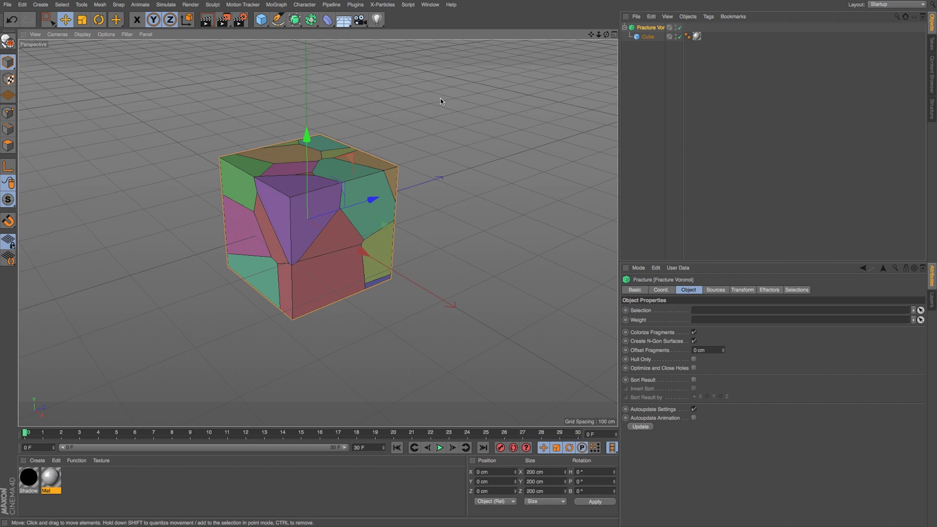
drag(599, 35, 596, 37)
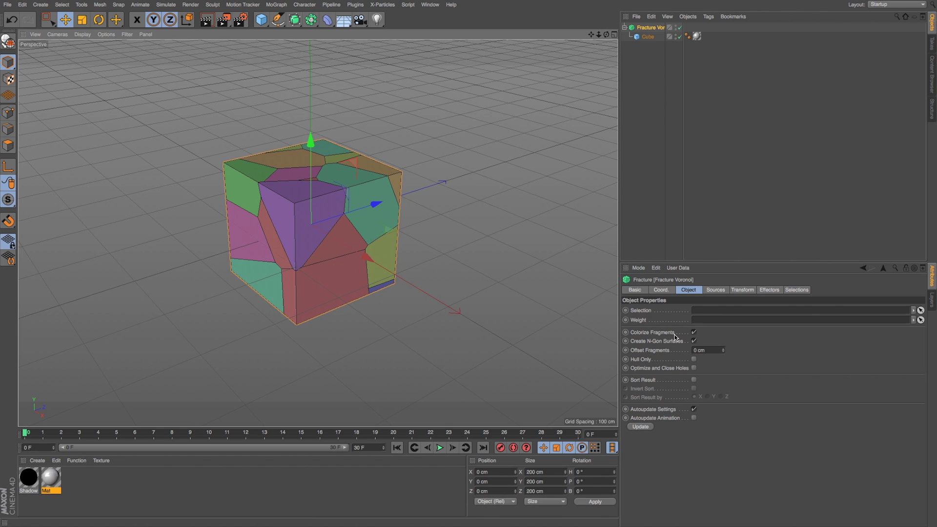
Turn off Colorize Fragments on the fracture object, rendering the view before and after to compare
key(ctrl+r)
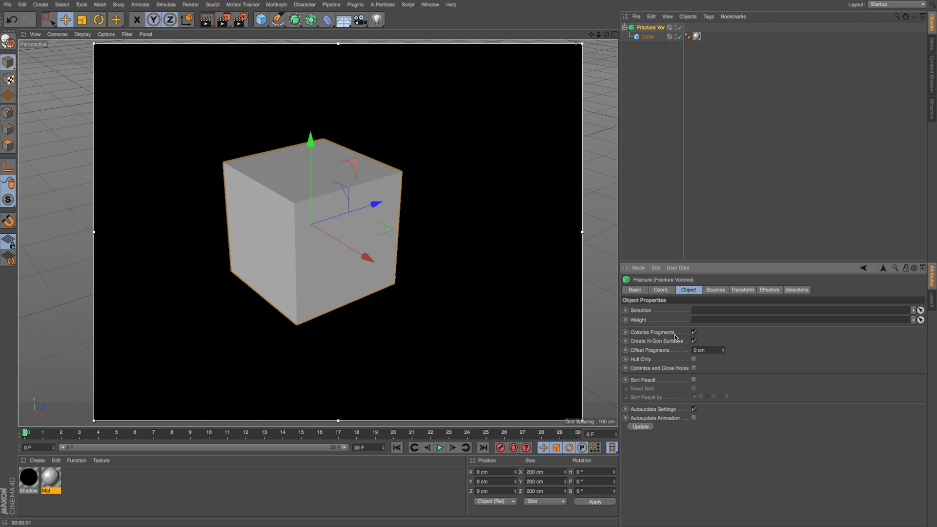
key(alt+r)
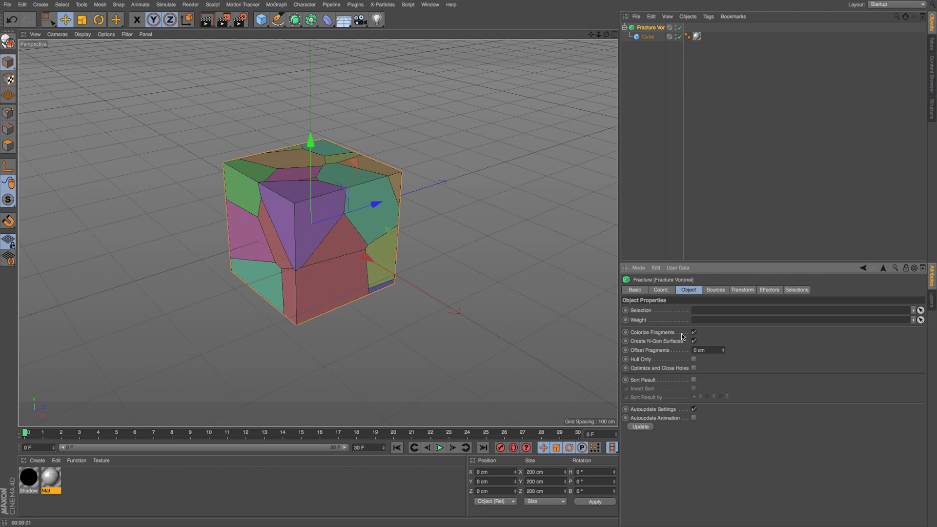
click(694, 332)
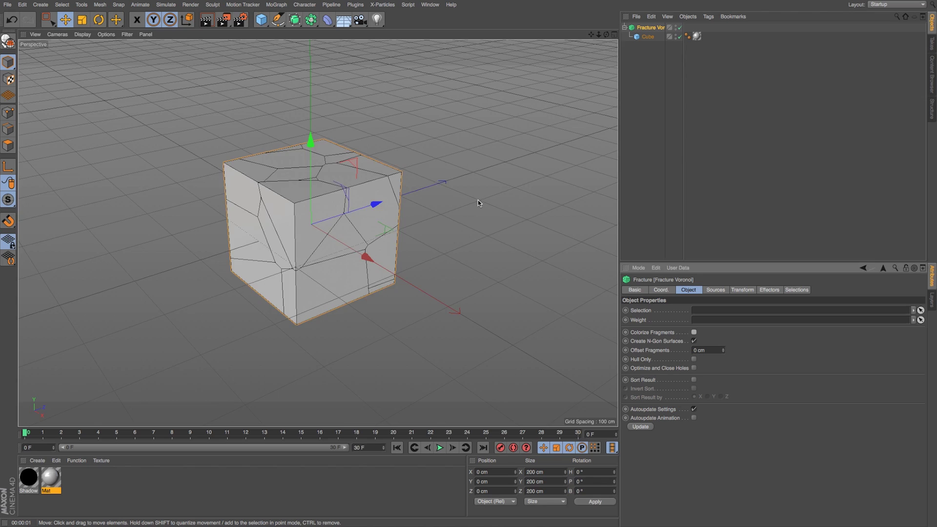
mouse_move(479, 200)
alt+mouse_down()
mouse_move(372, 204)
mouse_move(474, 197)
alt+mouse_up()
key(ctrl+r)
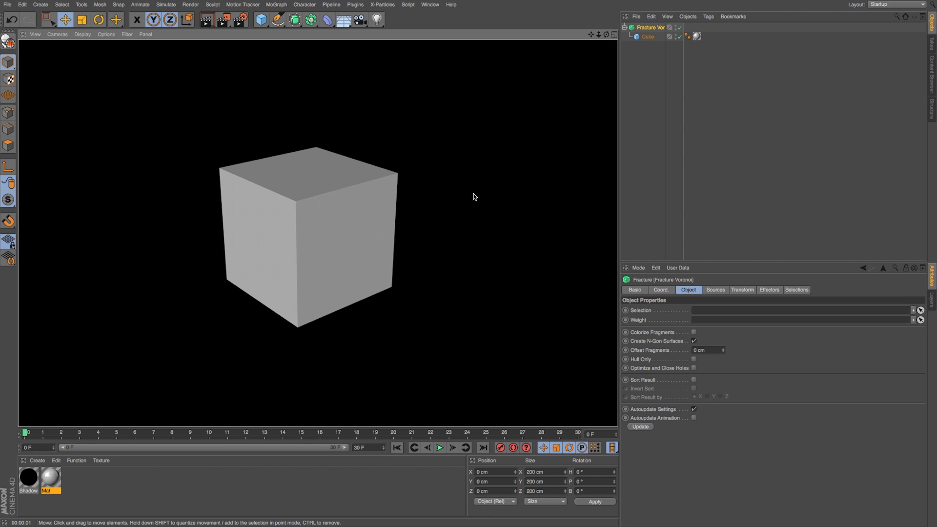
alt+drag(473, 197, 401, 203)
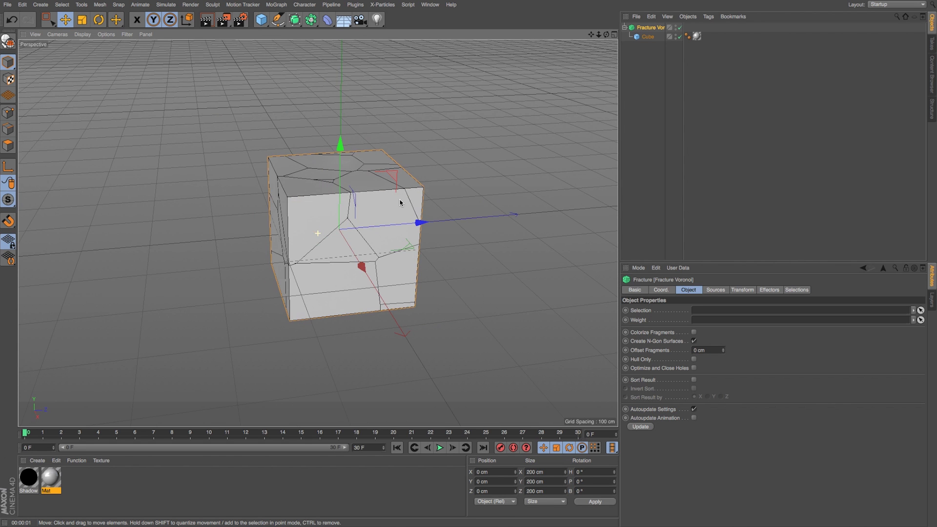
Switch the display to plain Gouraud Shading and back to Gouraud Shading (Lines) to compare the fractured cube
key(ctrl+r)
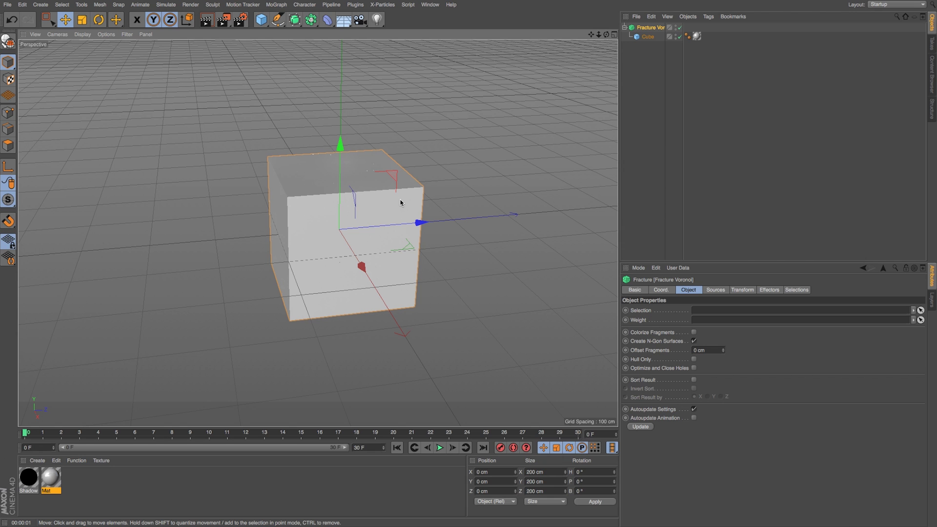
key(n)
key(b)
alt+drag(400, 202, 445, 201)
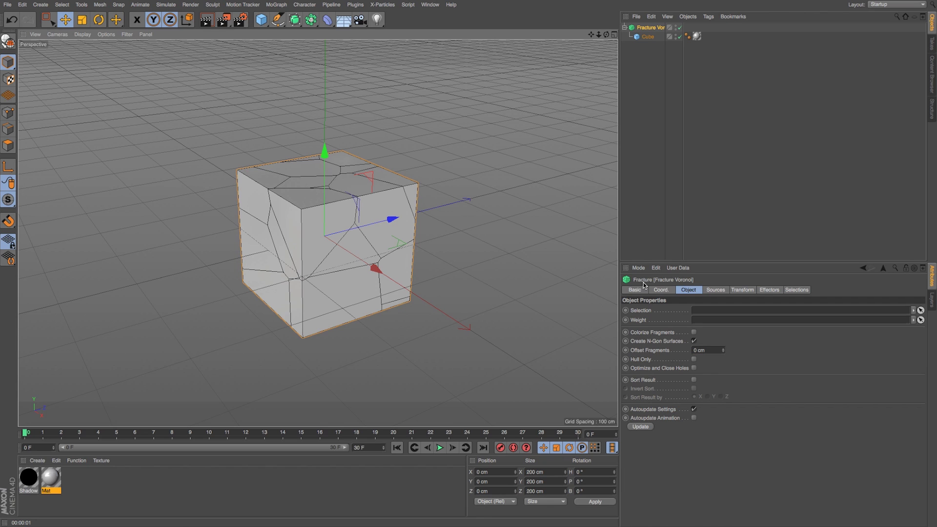
Select the fracture object's Point Generator - Distribution source to show its settings and points
click(714, 290)
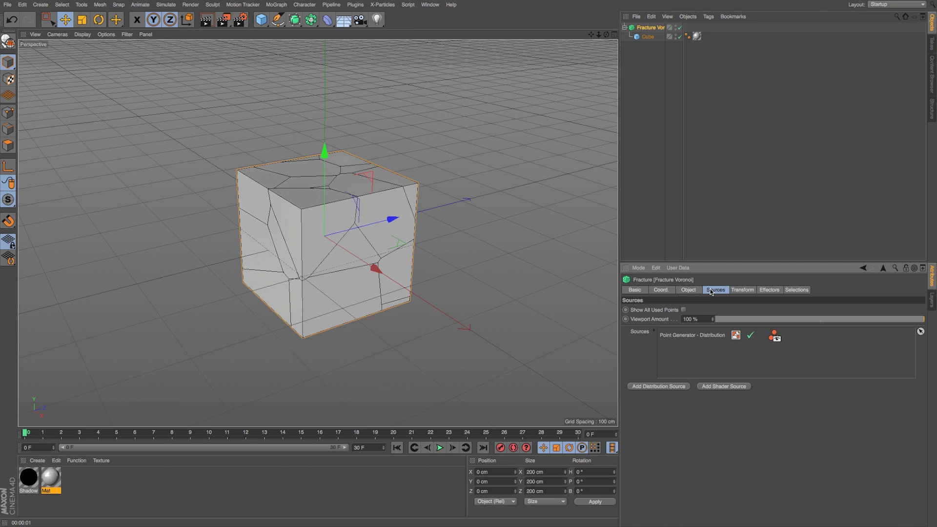
click(684, 335)
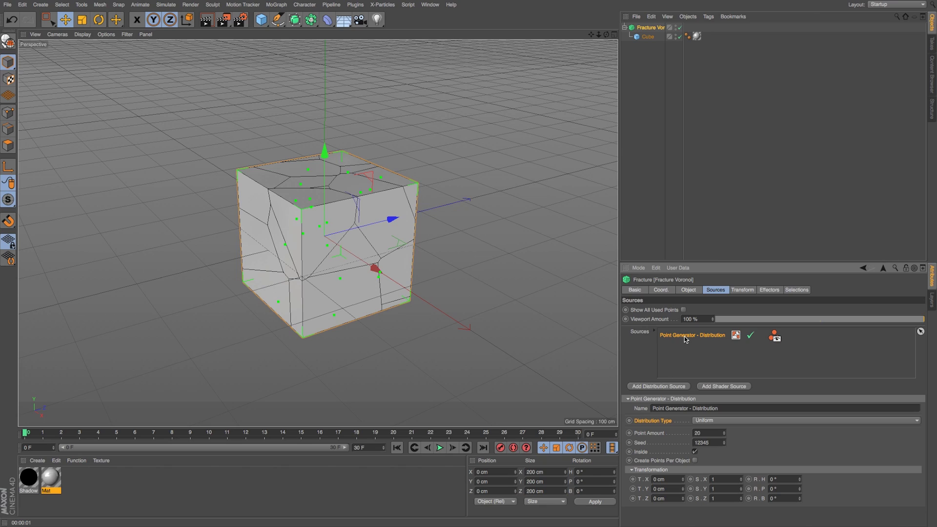
alt+drag(409, 267, 433, 264)
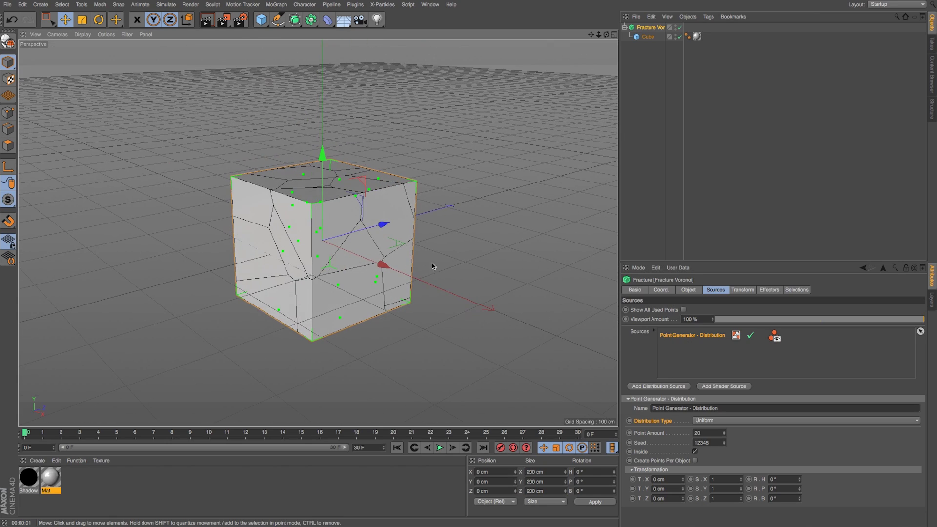
Try the Normal distribution type with a standard deviation of 0.51, undoing the deviation change
click(717, 422)
click(708, 439)
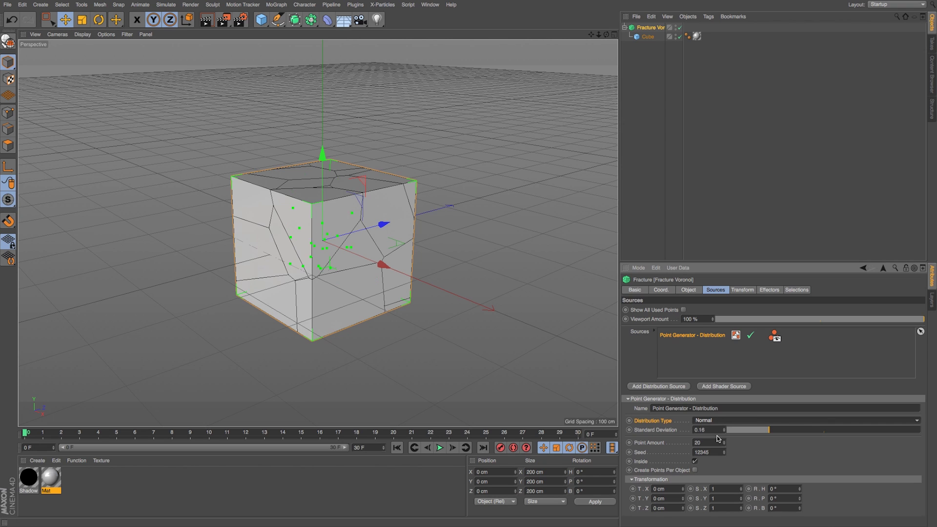
alt+drag(380, 245, 362, 253)
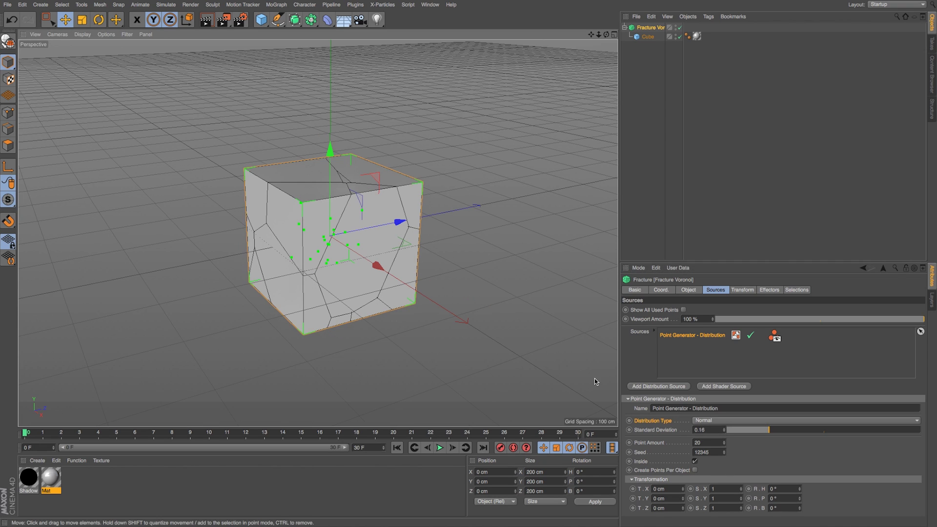
drag(724, 431, 724, 431)
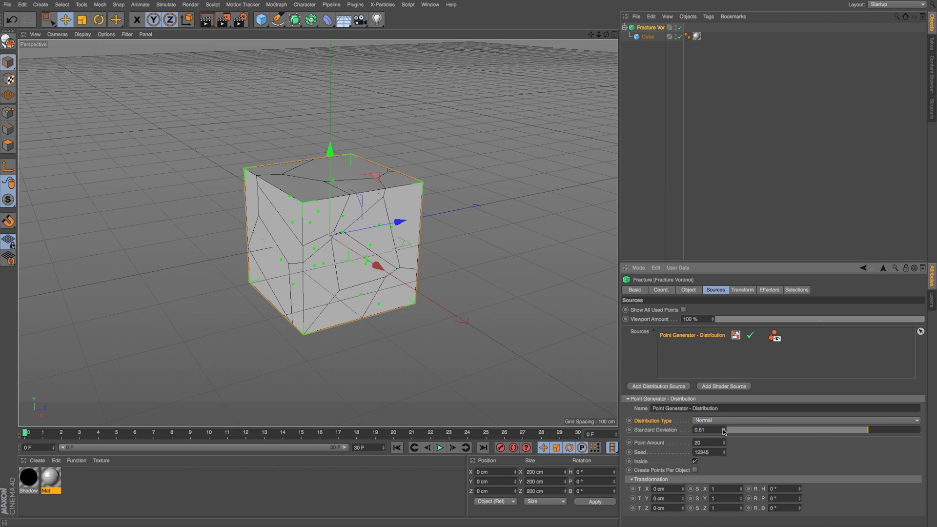
key(ctrl+z)
Try the Inverse Normal and Exponential distribution types for the point source and set it back to Uniform
click(725, 422)
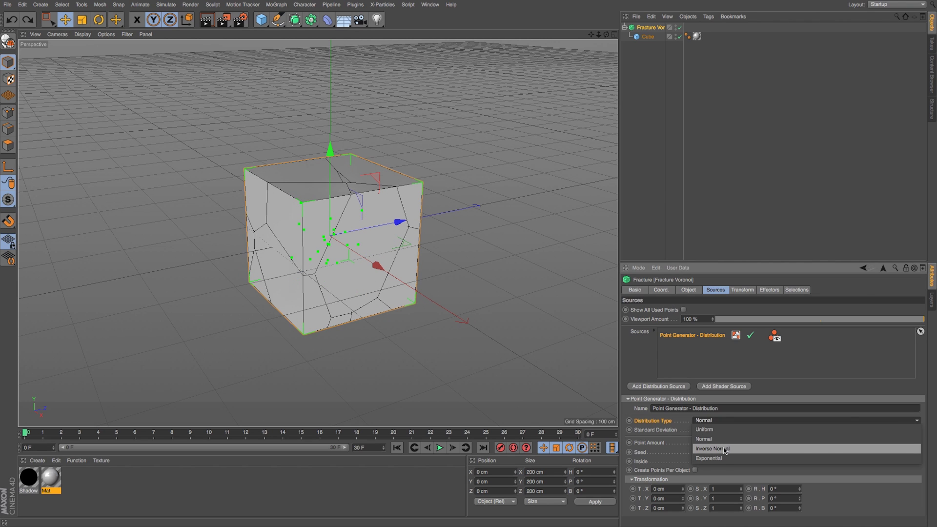
click(724, 447)
click(730, 420)
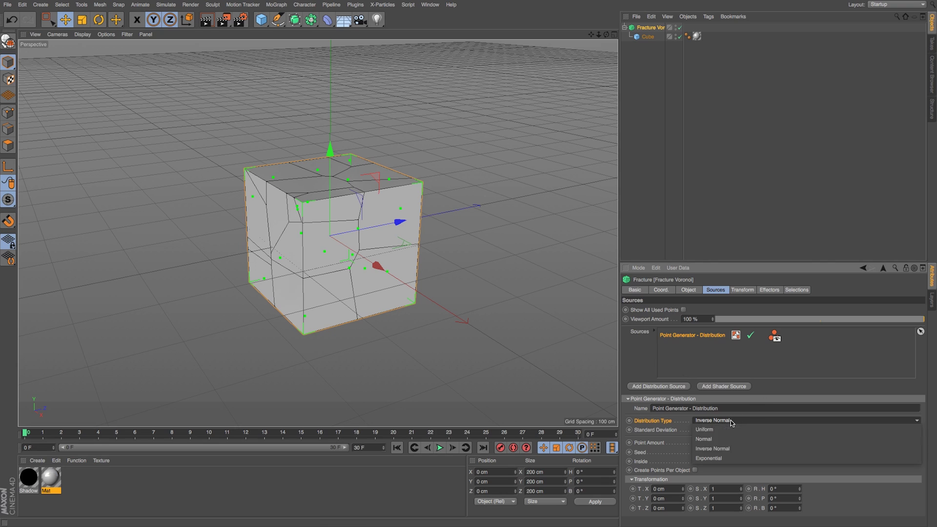
click(730, 449)
mouse_move(364, 252)
alt+mouse_down()
mouse_move(444, 227)
mouse_move(366, 252)
mouse_move(371, 264)
alt+mouse_up()
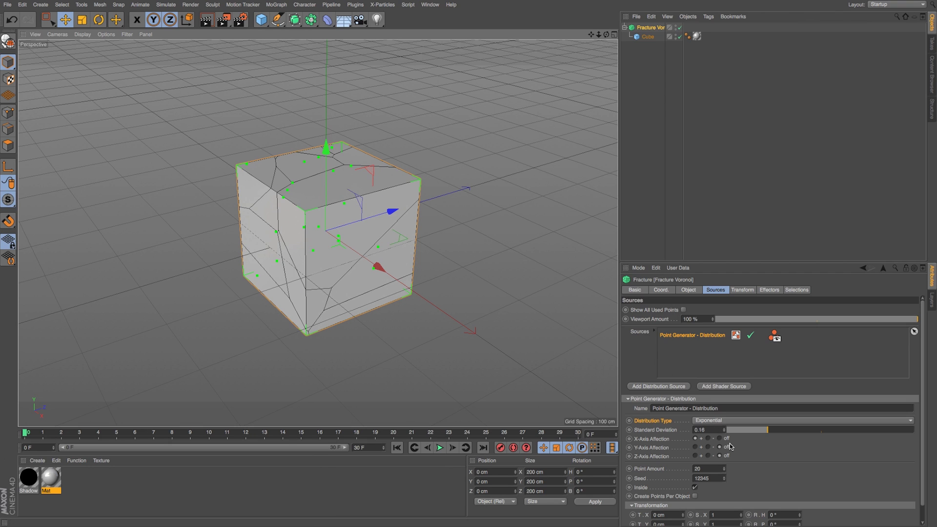
click(708, 422)
click(707, 429)
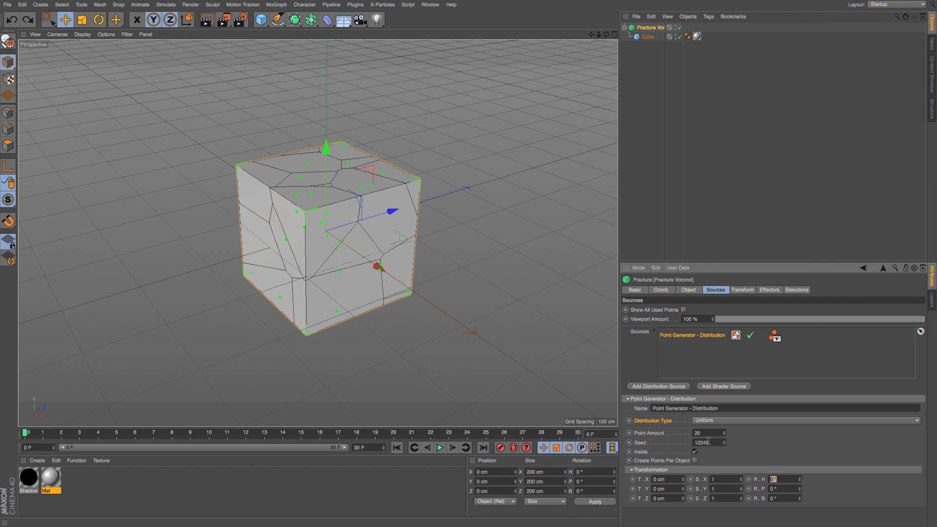
Try changing the point source's T.X and R.H transformation values and undo the changes
alt+drag(459, 358, 484, 359)
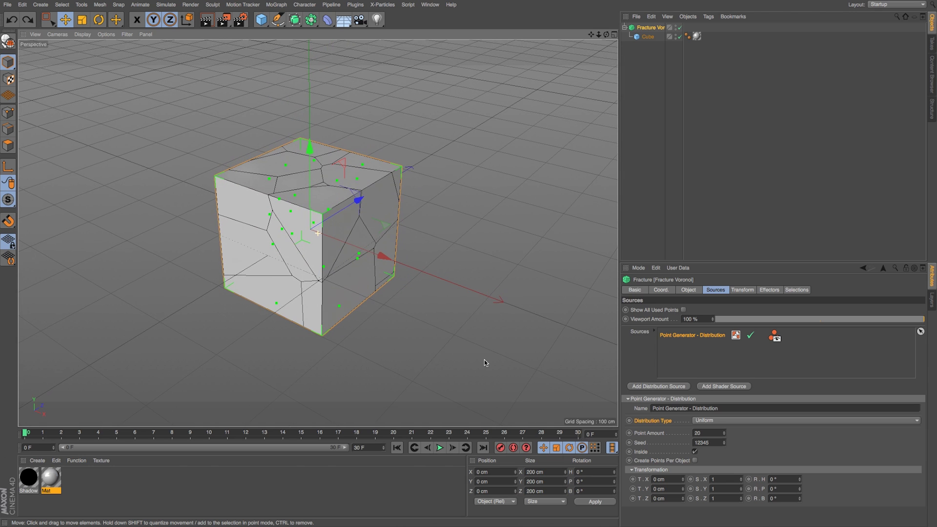
mouse_move(683, 479)
mouse_down()
mouse_move(683, 446)
mouse_move(685, 480)
mouse_up()
right_click(684, 480)
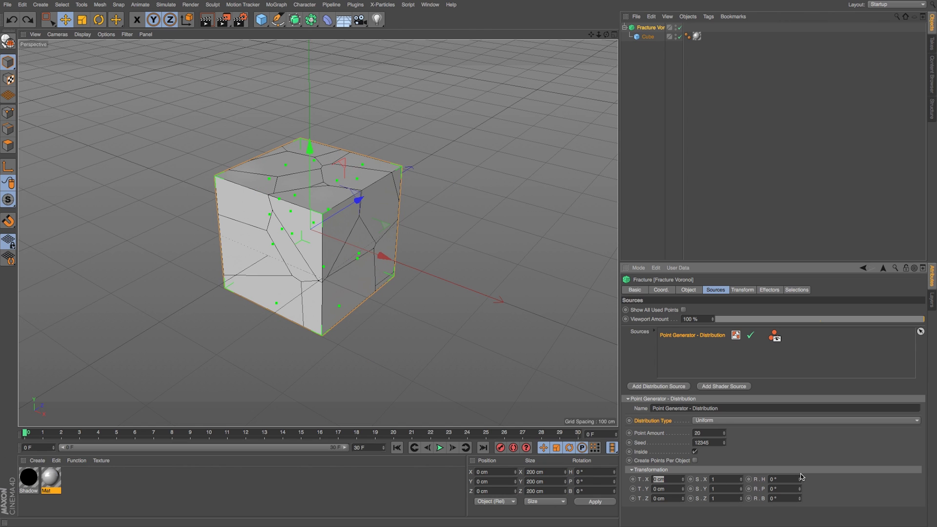
drag(800, 479, 742, 482)
key(ctrl+z)
key(ctrl+z)
Set the Point Amount of the distribution source to 376
drag(724, 433, 849, 433)
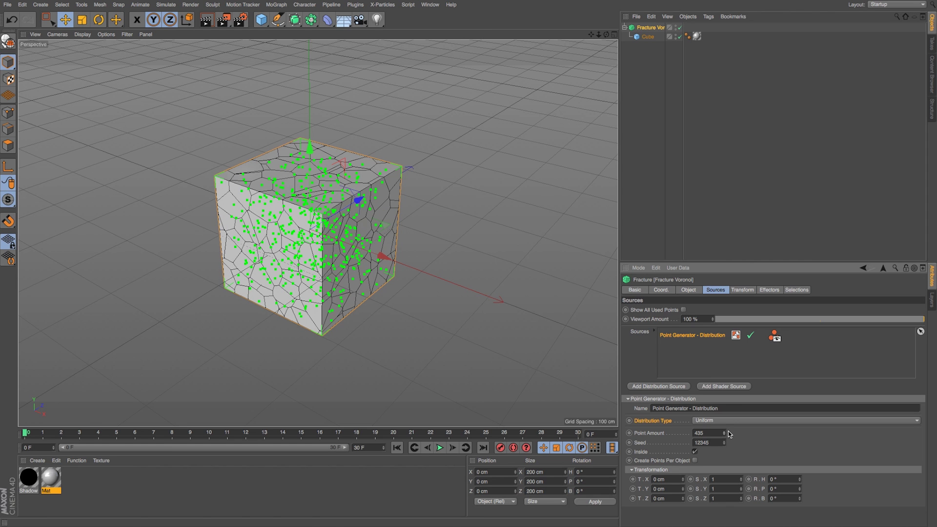
alt+drag(410, 236, 389, 228)
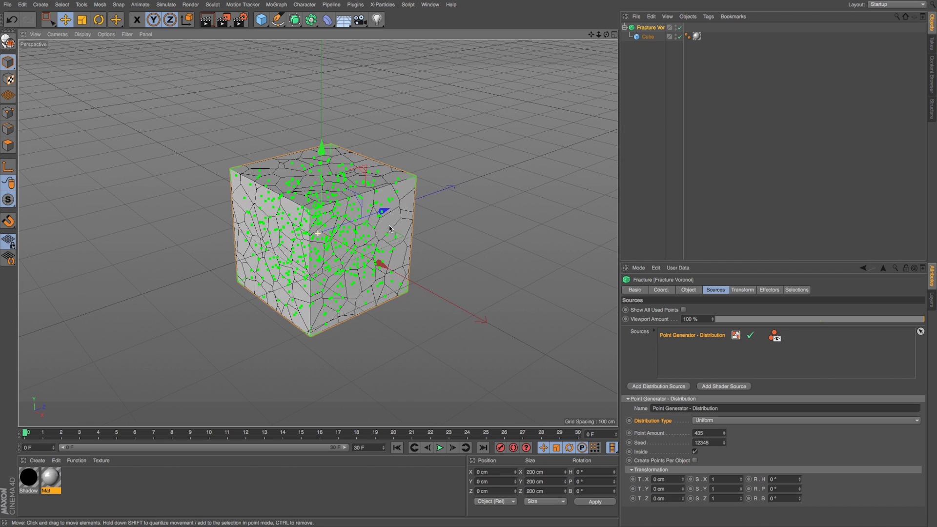
drag(708, 432, 657, 439)
text(376)
key(Return)
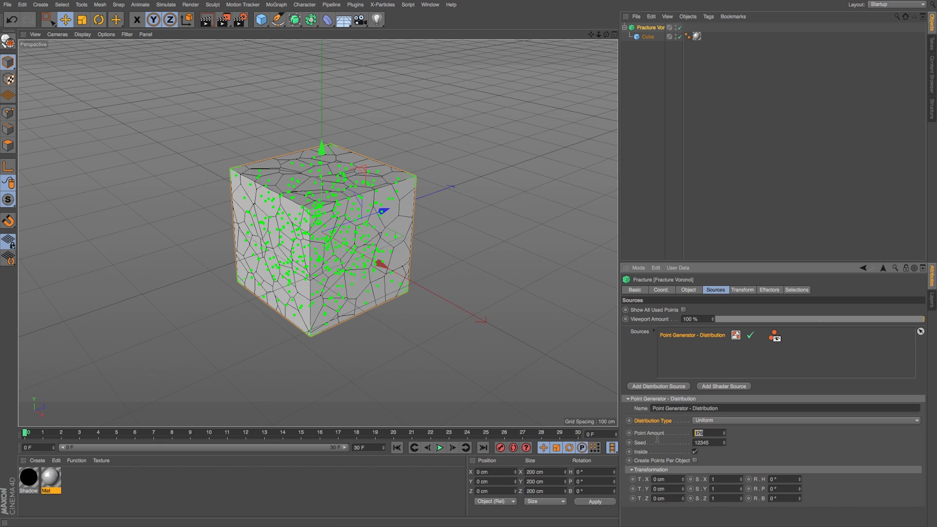
Set the distribution source's Point Amount to 500 and its Seed to 12350
text(500)
key(Return)
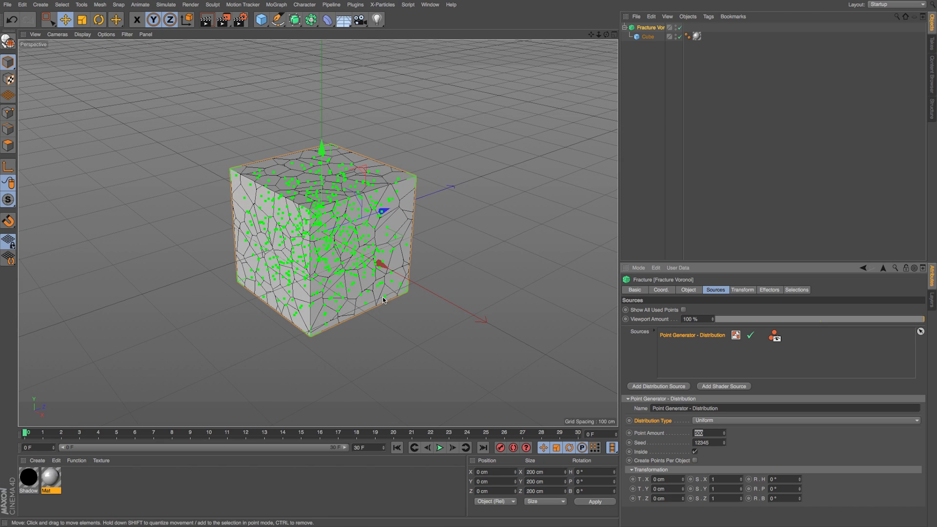
alt+drag(384, 300, 383, 309)
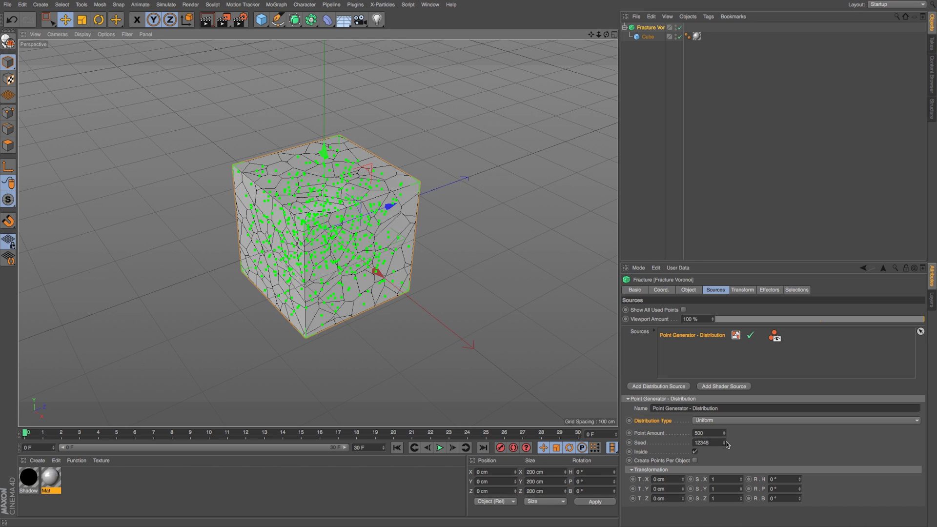
drag(725, 441, 725, 439)
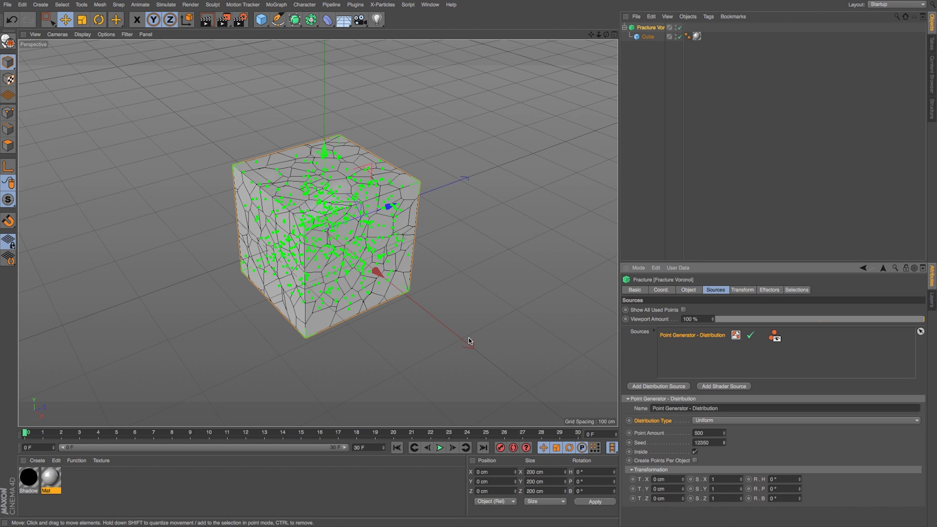
alt+drag(469, 338, 498, 330)
Try changing the Fracture Voronoi object's R.H, P.X and R.P transform values, undoing each change
click(742, 291)
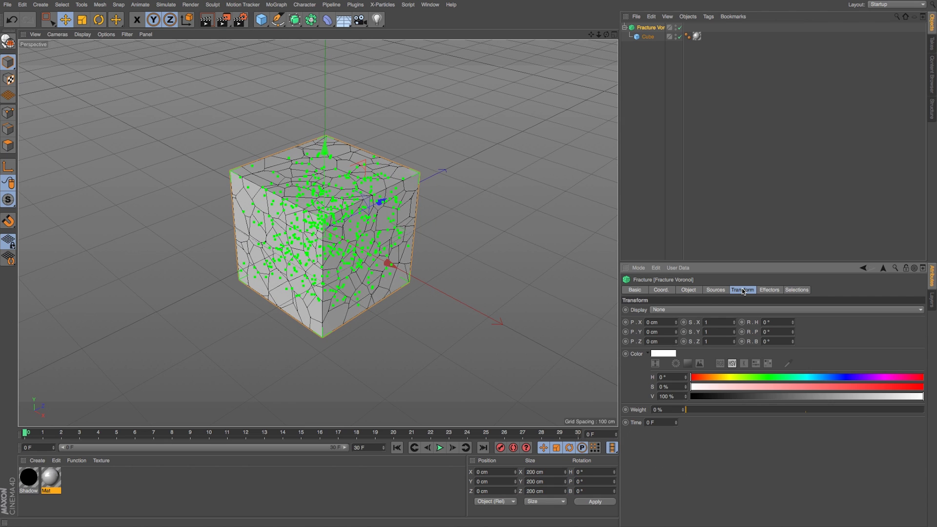
drag(793, 323, 793, 312)
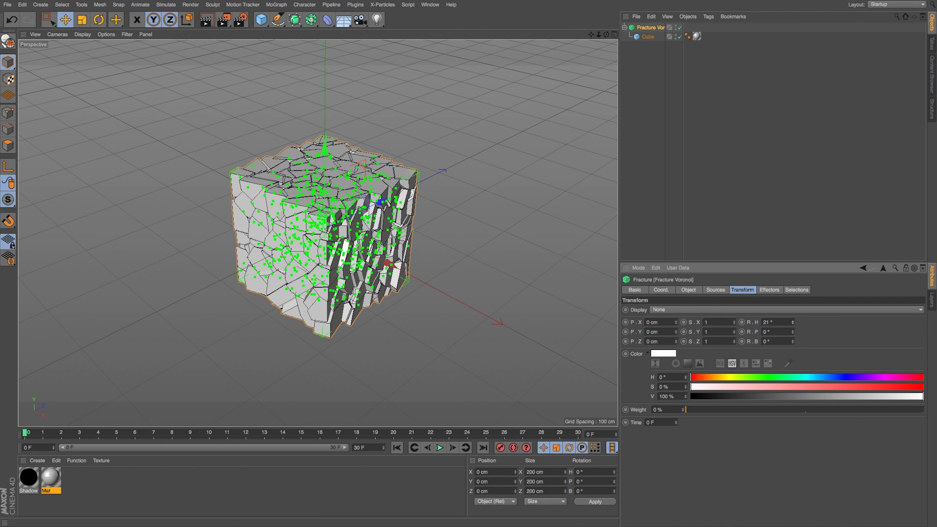
key(ctrl+z)
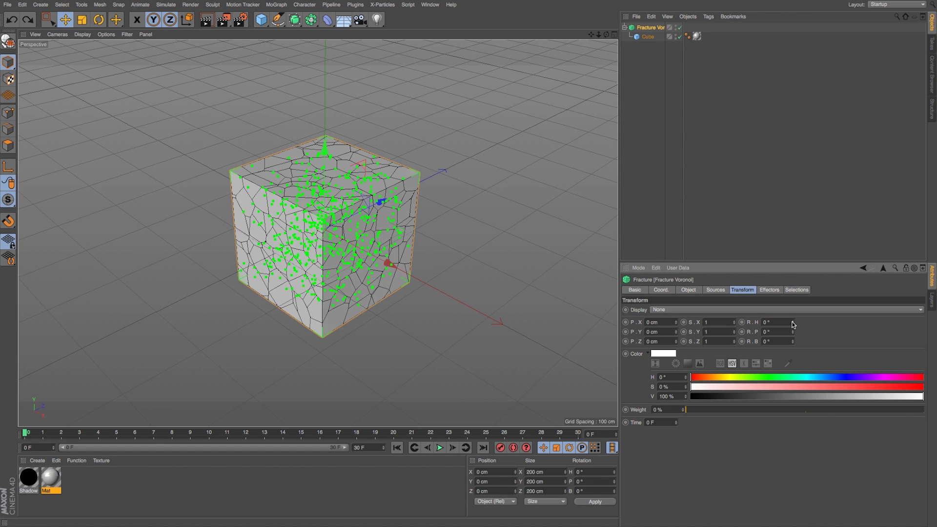
mouse_move(676, 322)
mouse_down()
mouse_move(676, 307)
mouse_move(675, 327)
mouse_up()
key(ctrl+z)
key(ctrl+z)
mouse_move(793, 332)
mouse_down()
mouse_move(792, 323)
mouse_move(793, 348)
mouse_up()
key(ctrl+z)
key(ctrl+z)
Add a Random effector to the Fracture Voronoi object
click(769, 290)
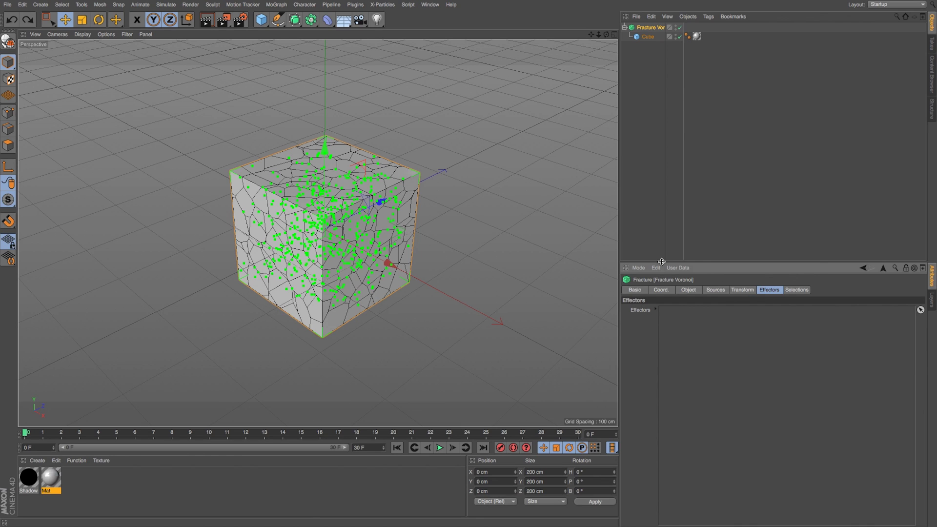
drag(599, 37, 527, 87)
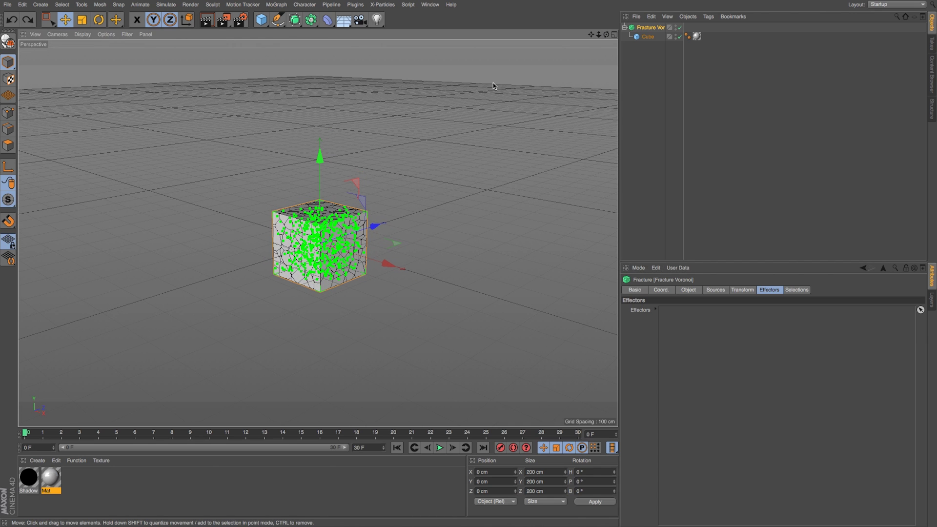
click(276, 5)
mouse_move(277, 19)
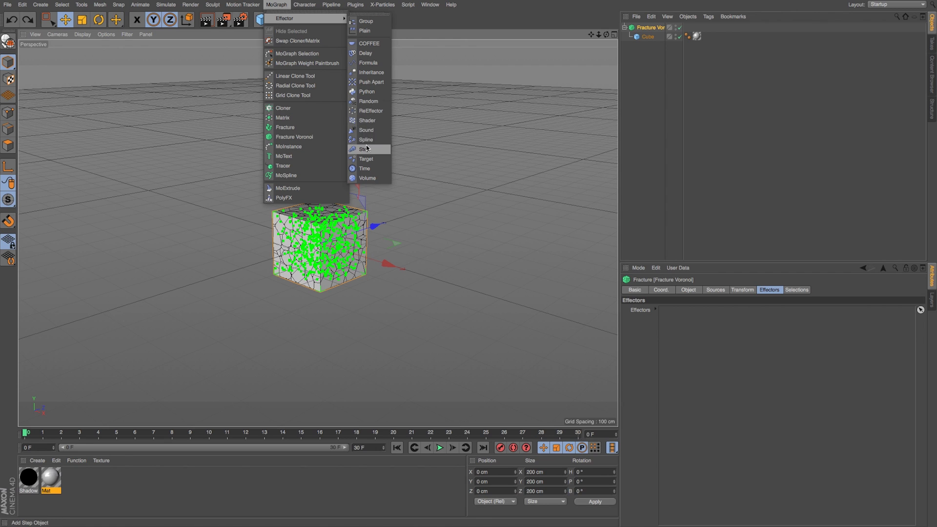
click(368, 101)
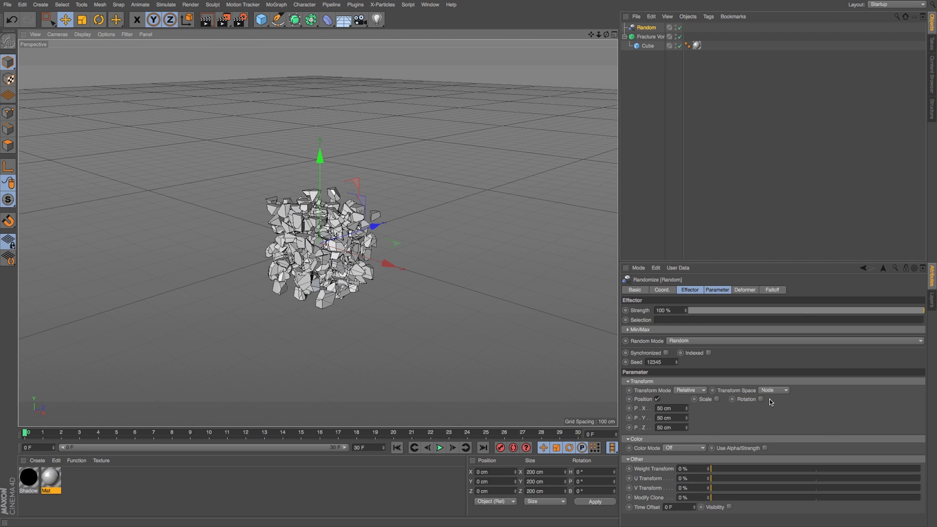
Set the Random effector's position to 79, 137 and 171 cm, and enable rotation with 89°, 29° and 69°
drag(686, 408, 686, 376)
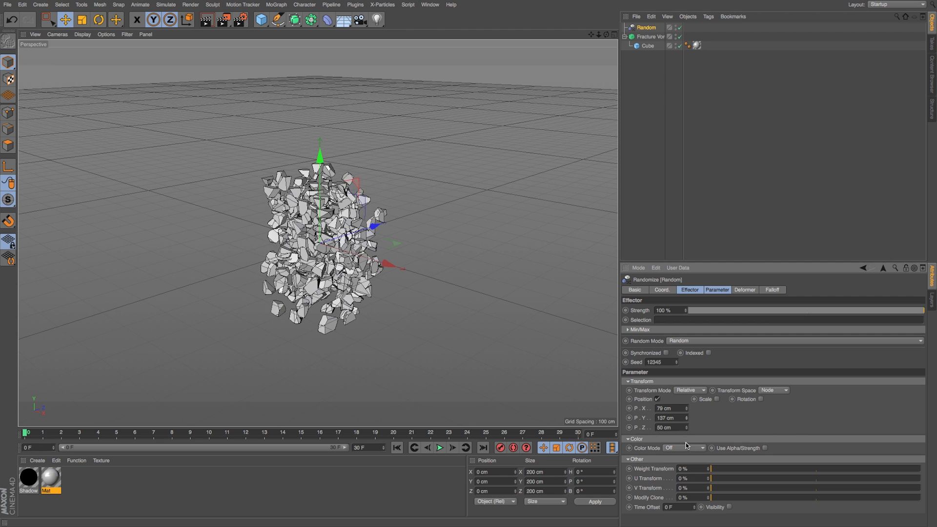
drag(687, 428, 686, 369)
click(761, 399)
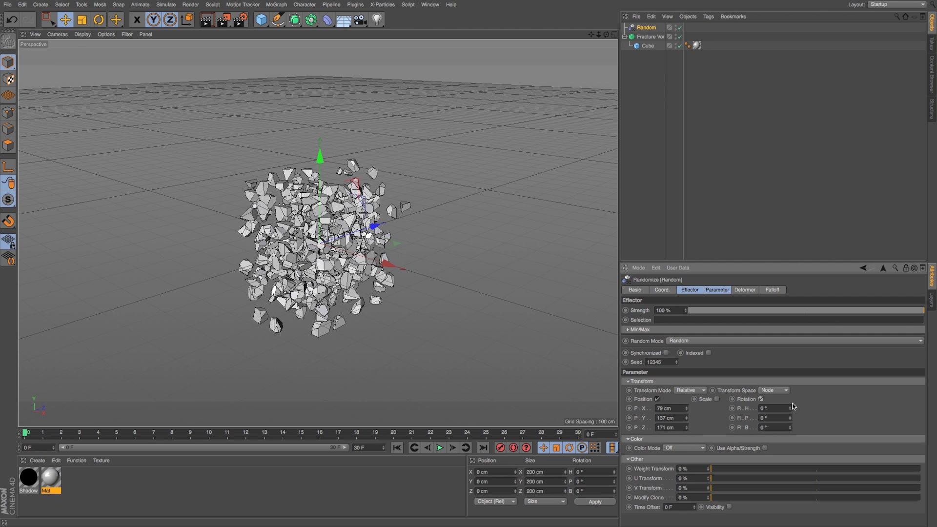
drag(790, 408, 792, 431)
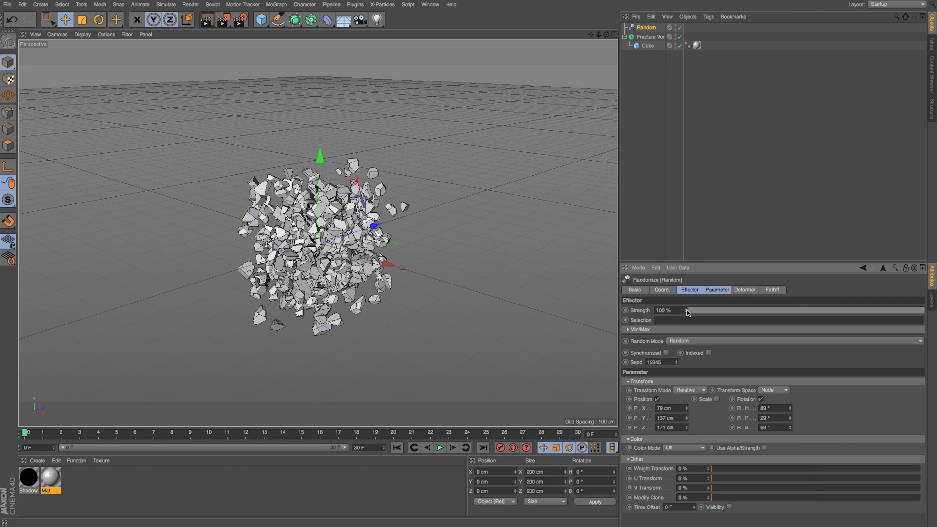
Set the Random effector's Strength to 0 % and keyframe it at frame 0
drag(688, 313, 688, 369)
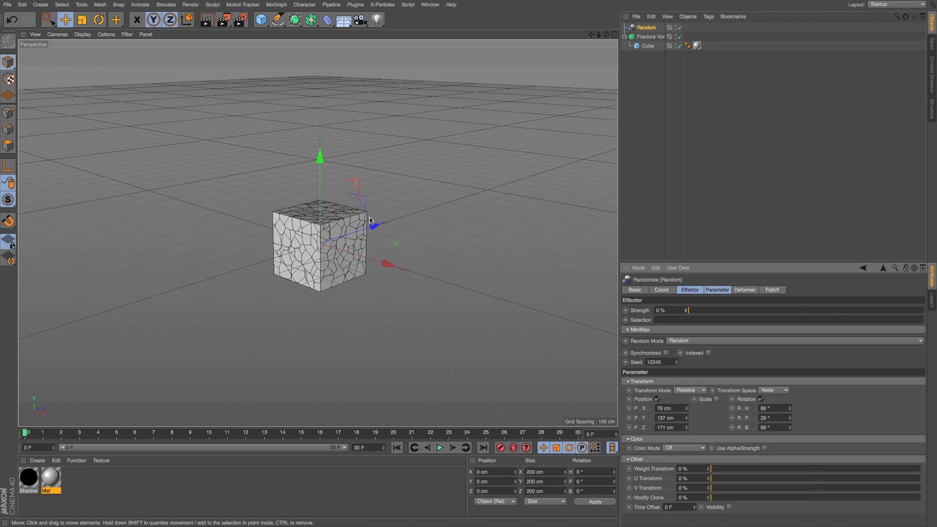
scroll(369, 219, up, 2)
scroll(367, 217, up, 2)
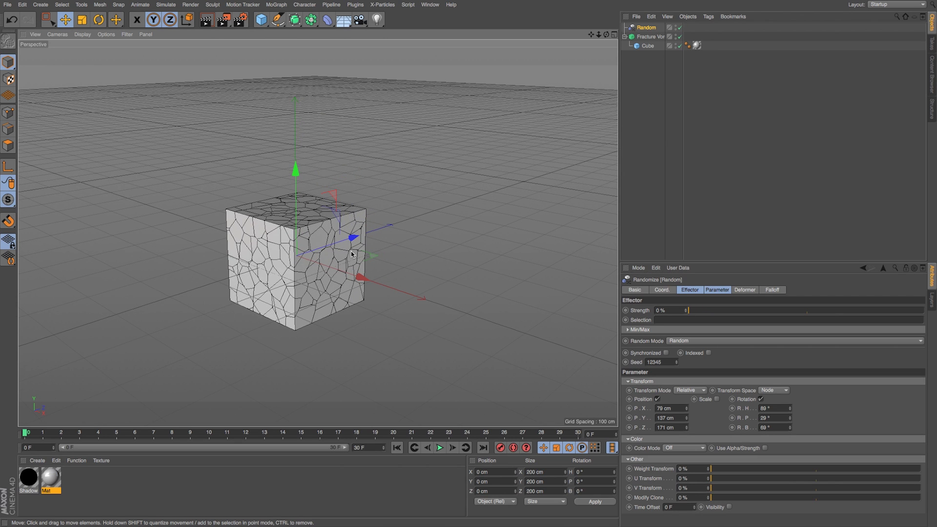
click(625, 311)
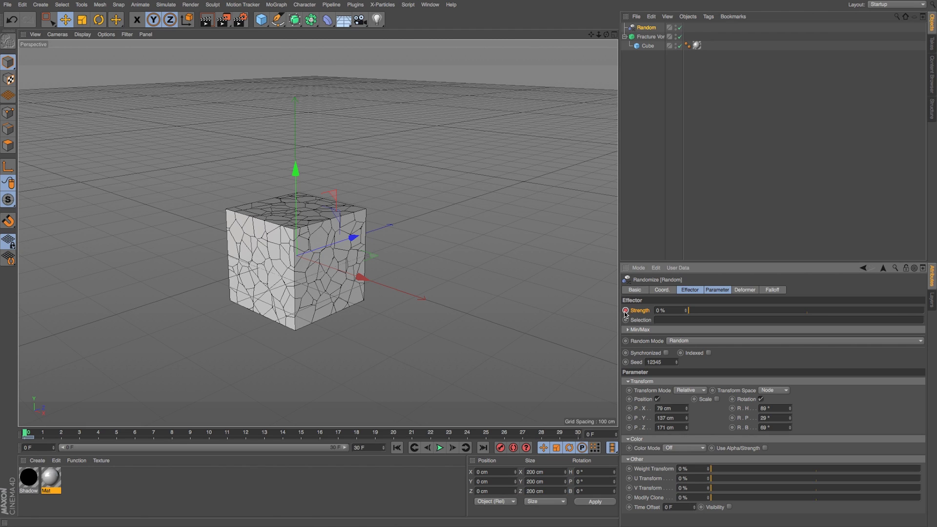
Keyframe the Random effector's Strength at 100 % on frame 16
drag(118, 434, 319, 436)
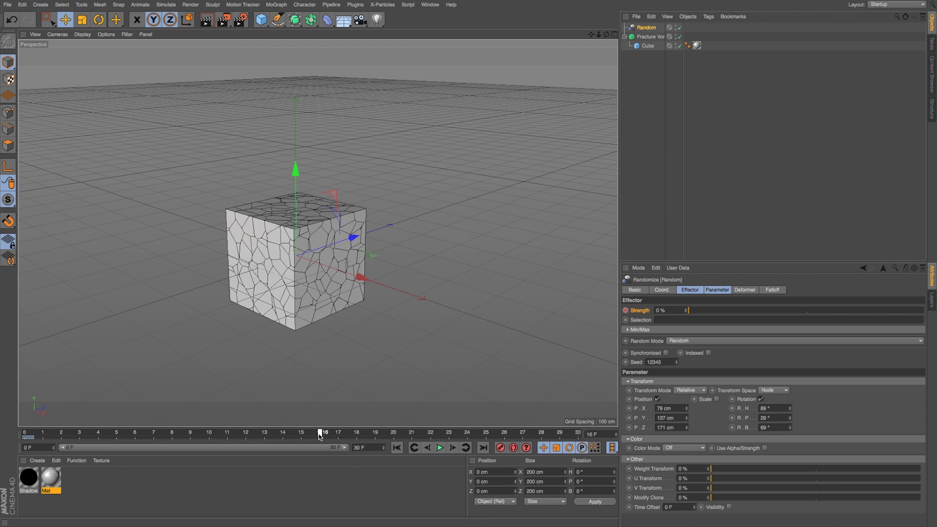
double_click(668, 311)
text(100)
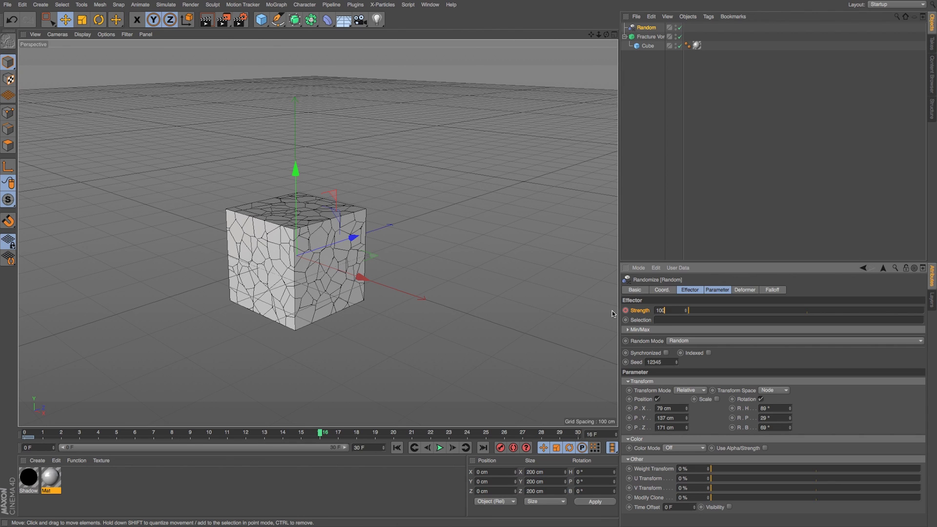
key(Return)
click(626, 310)
Play the shatter animation from the first frame and stop it
click(398, 447)
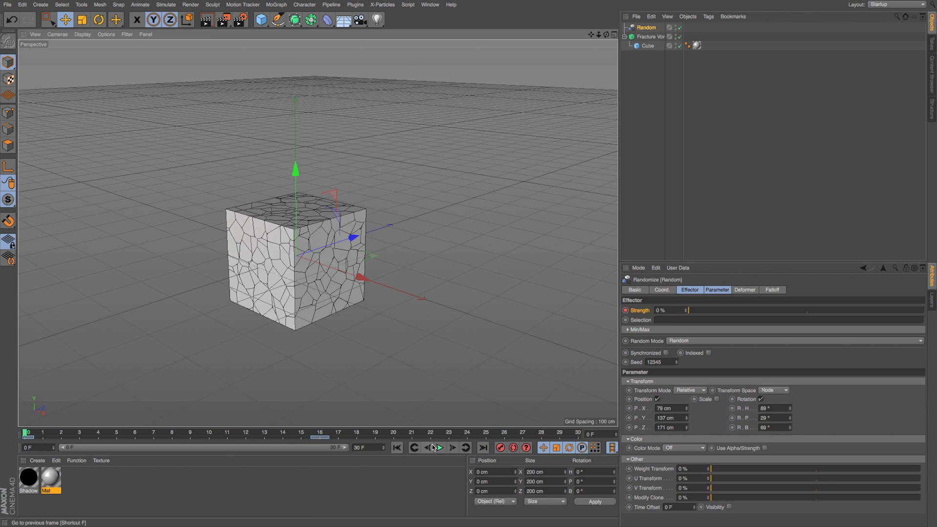
click(438, 447)
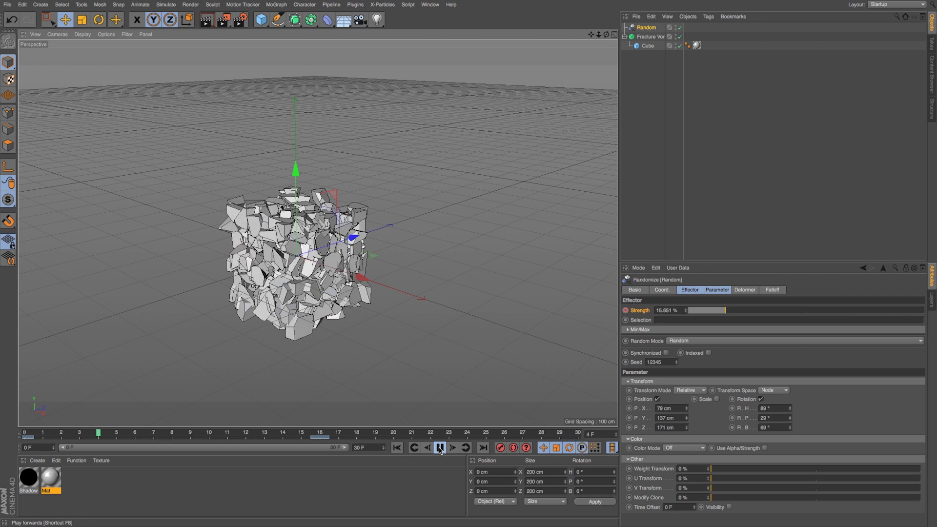
click(439, 449)
Shift both Strength keyframes 10 frames later in the timeline, to frames 10 and 26
drag(335, 433, 24, 433)
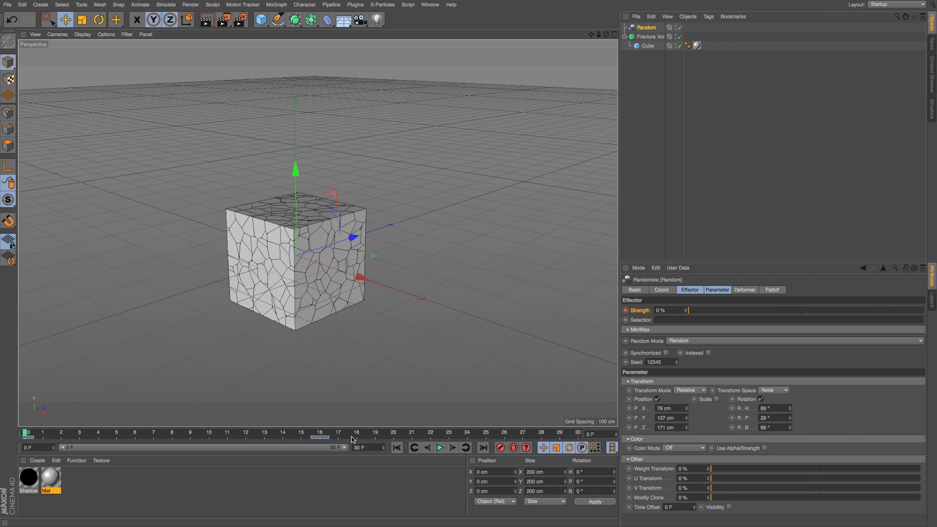
drag(354, 439, 29, 442)
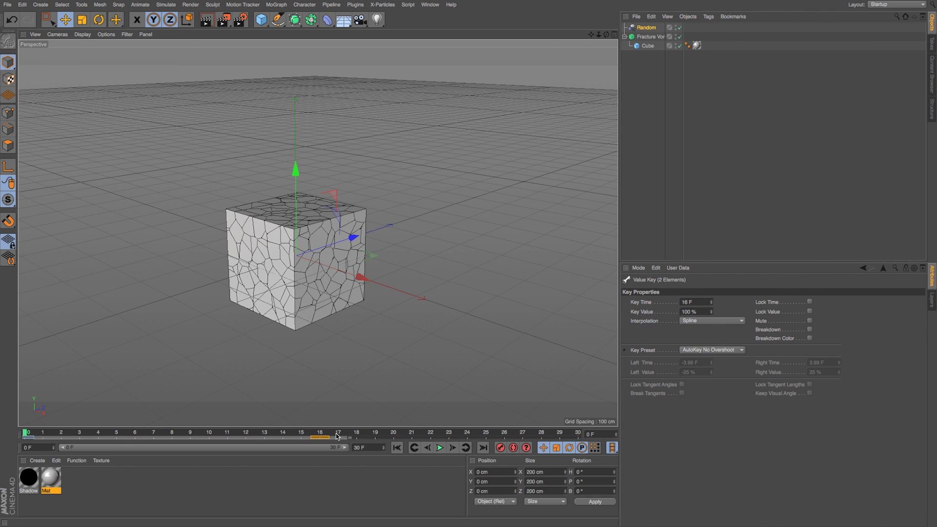
drag(358, 436, 204, 438)
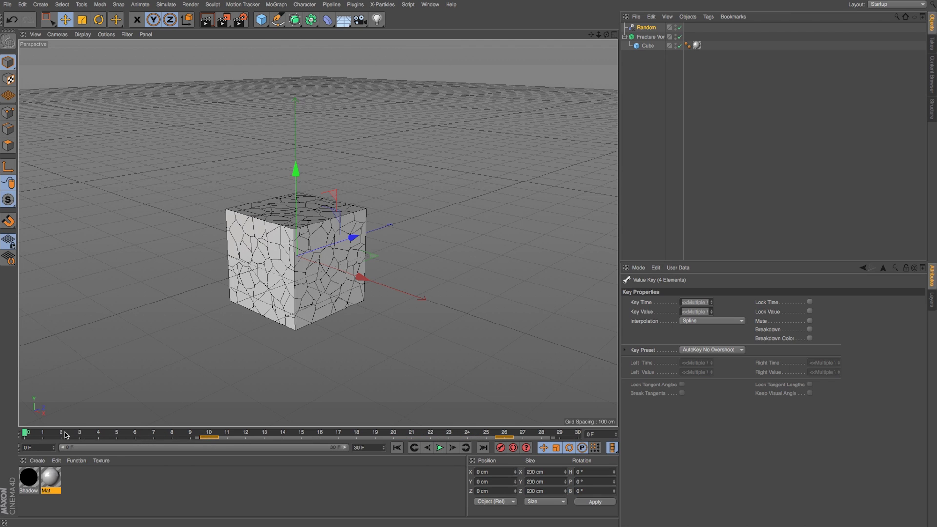
Check the intact cube at frame 4 with an interactive render region and scrub through the shatter
drag(66, 433, 100, 433)
key(alt+r)
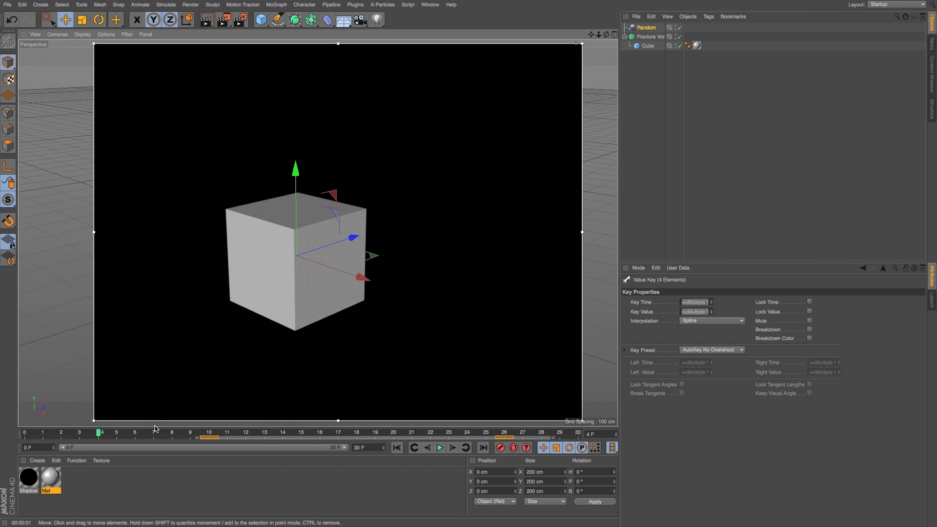
mouse_move(155, 430)
mouse_down()
mouse_move(136, 433)
mouse_move(369, 434)
mouse_move(173, 426)
mouse_up()
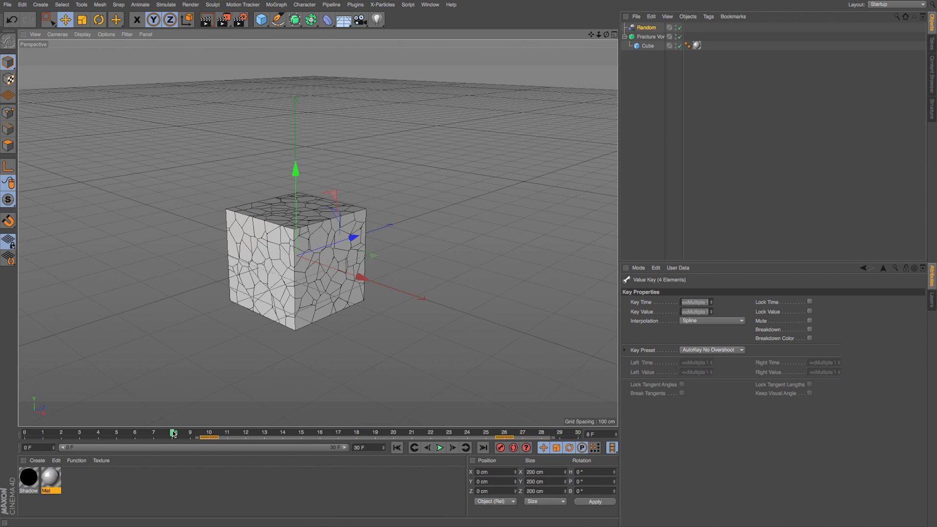
drag(174, 434, 395, 434)
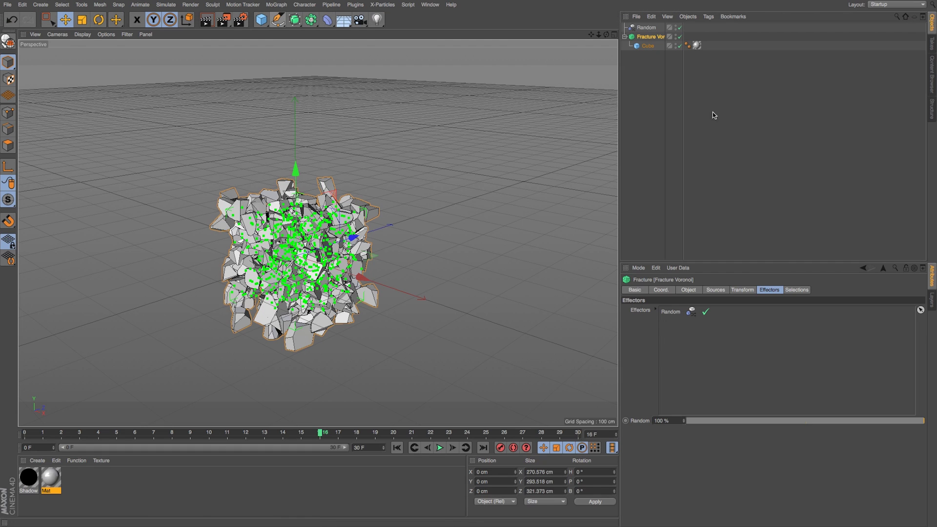
Add a Delay effector to the Fracture Voronoi object and set its Mode to Spring
click(277, 5)
mouse_move(283, 19)
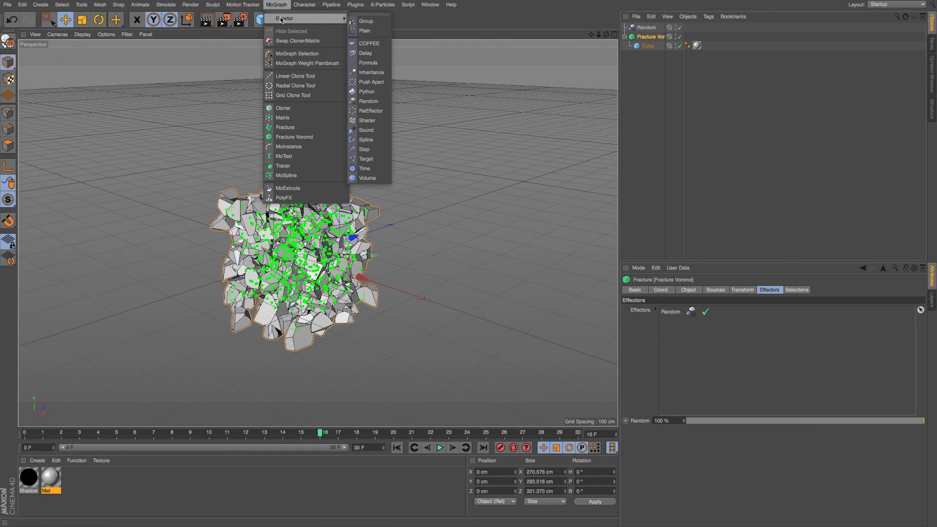
click(371, 55)
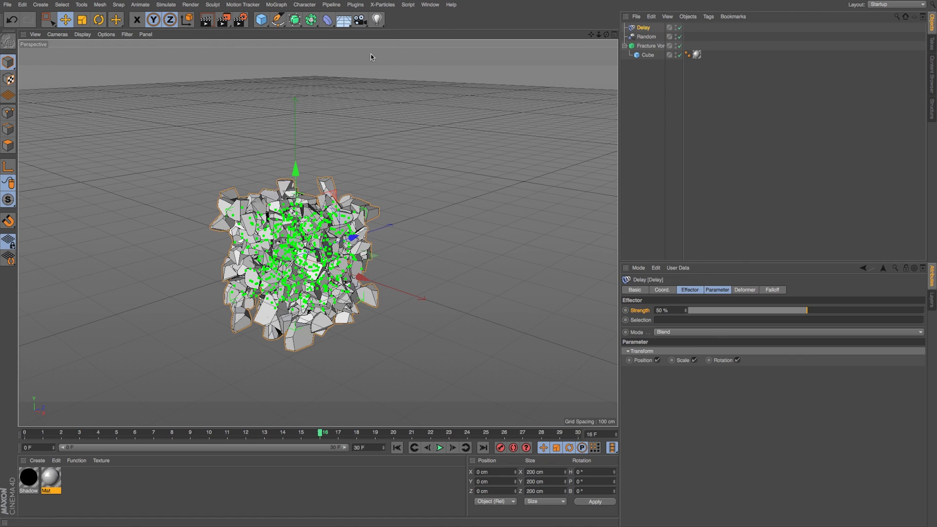
click(679, 332)
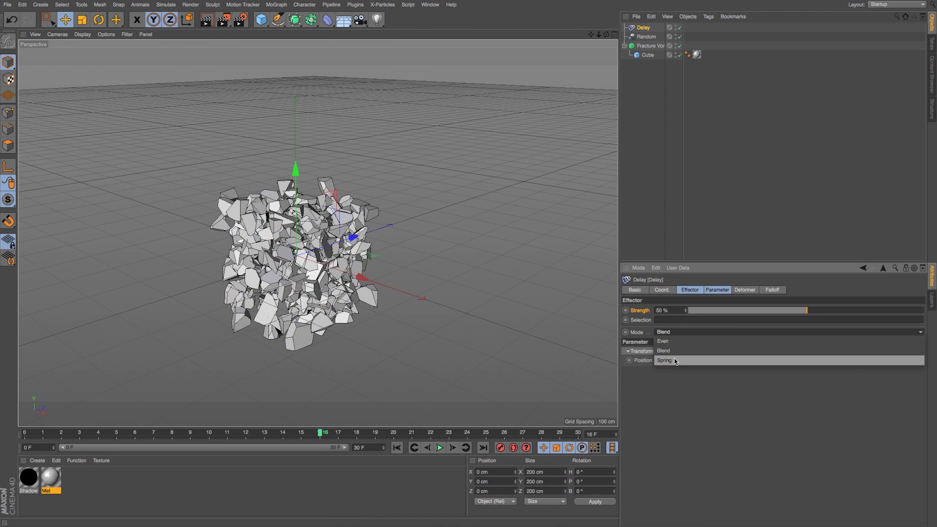
click(677, 363)
Play the animation from the start to review the spring delay on the fragments
key(shift+f)
click(442, 449)
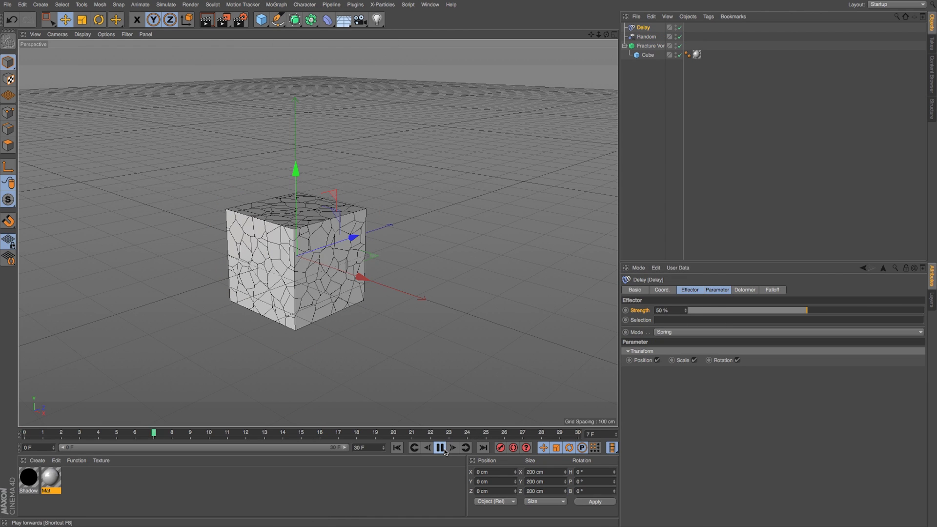
click(443, 448)
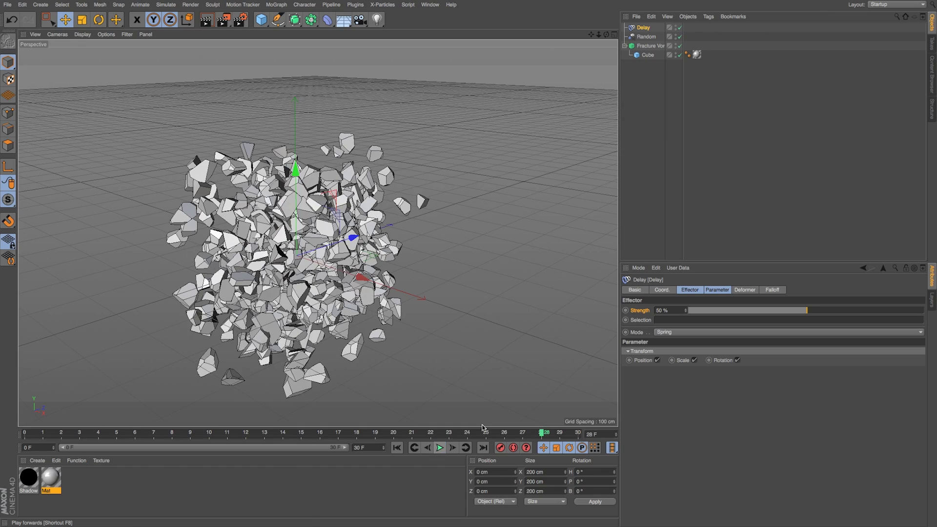
Try a Delay effector Strength of 100 %, undo it and replay the animation
drag(686, 311, 732, 311)
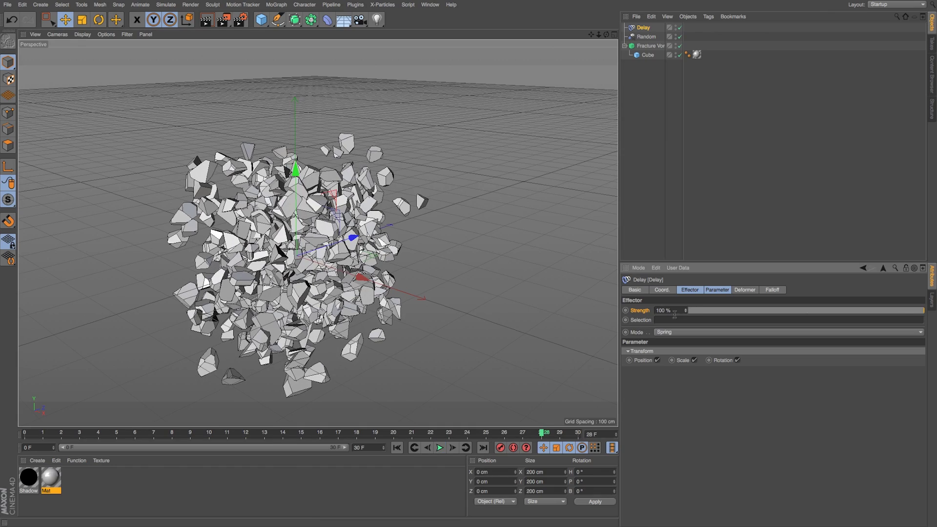
key(ctrl+z)
click(442, 449)
click(441, 449)
Extend the timeline and preview range to 60 frames, and play the animation from the start
drag(365, 448, 351, 428)
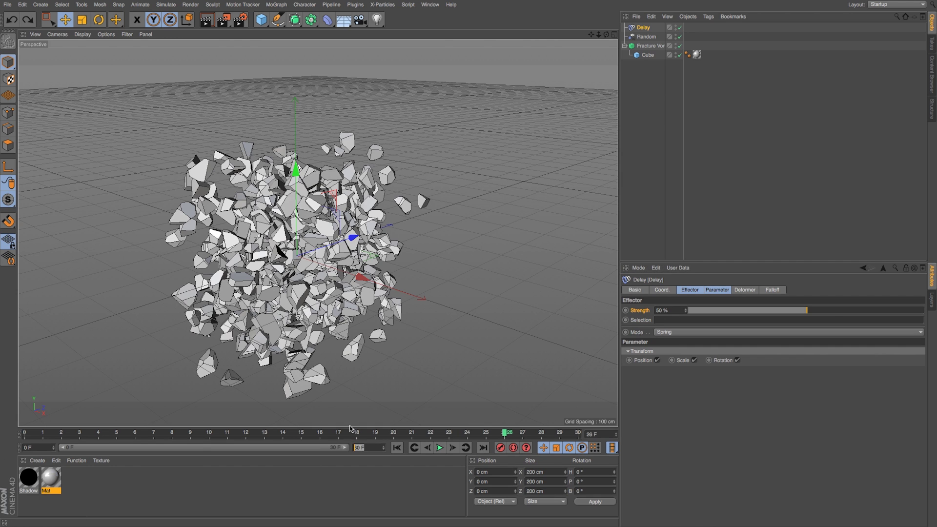
text(60)
key(Return)
drag(208, 447, 357, 448)
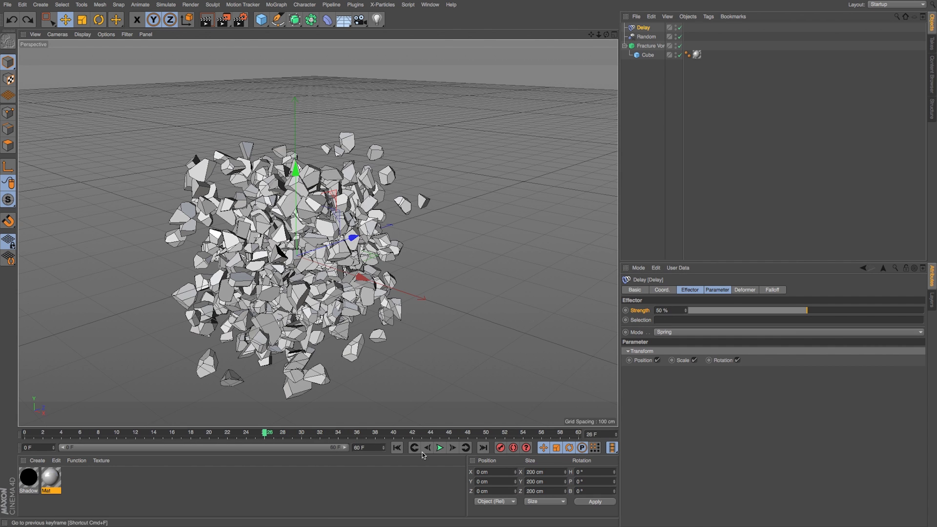
click(397, 448)
click(442, 449)
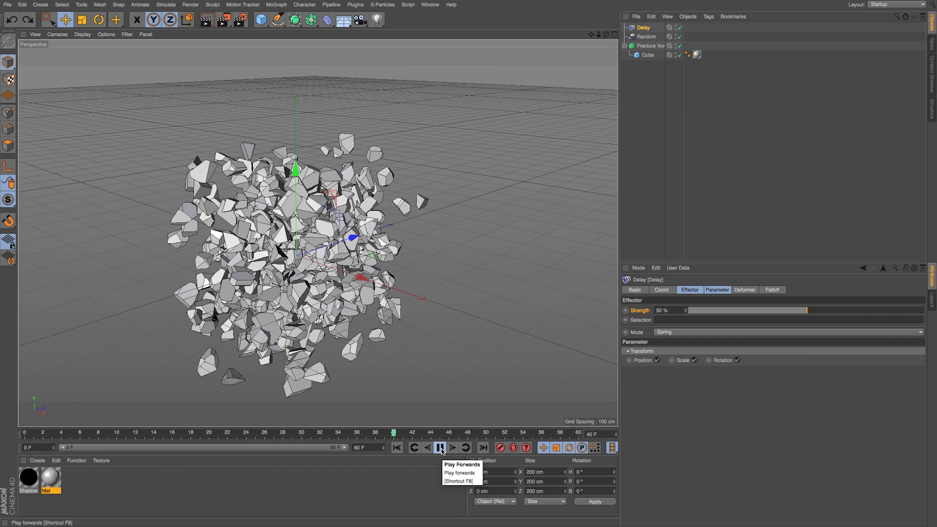
Try Delay effector Strengths of 100 % and 66 %, playing the animation from the start
click(441, 448)
click(676, 311)
text(100)
key(Return)
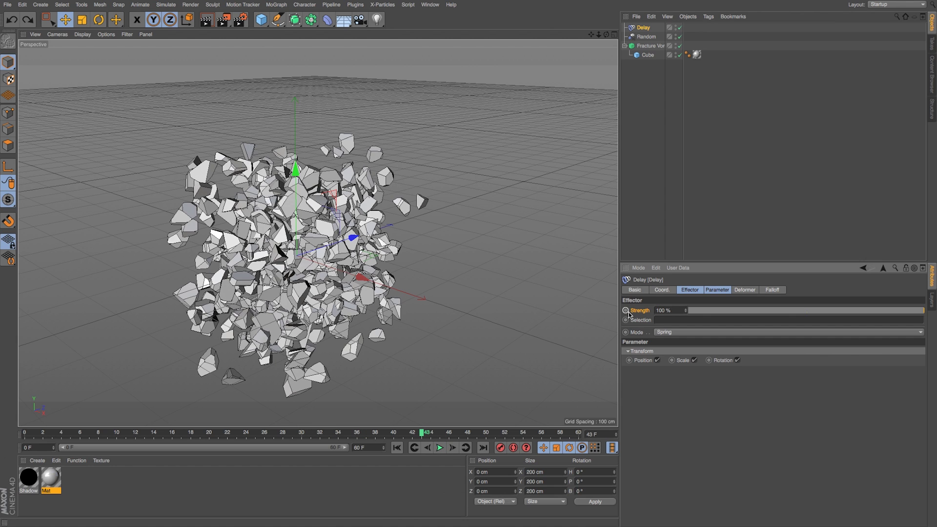
click(397, 447)
click(441, 448)
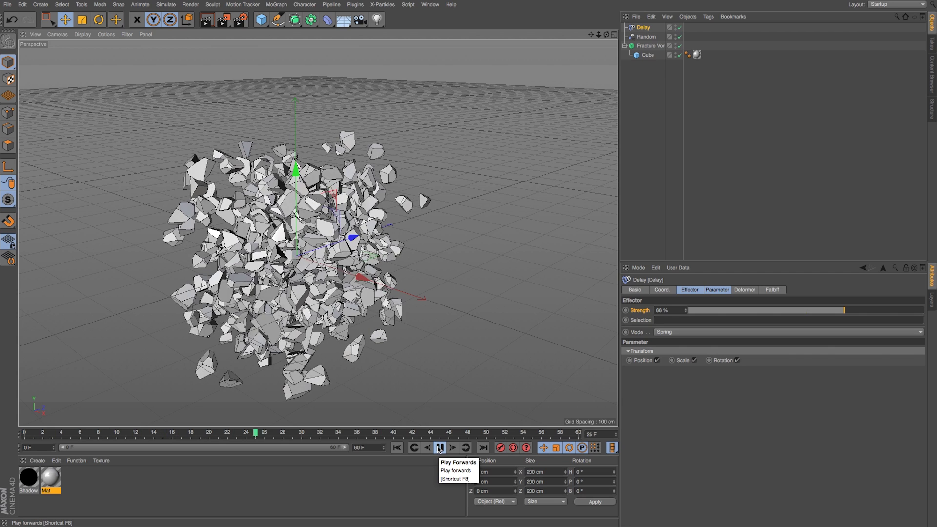
click(440, 448)
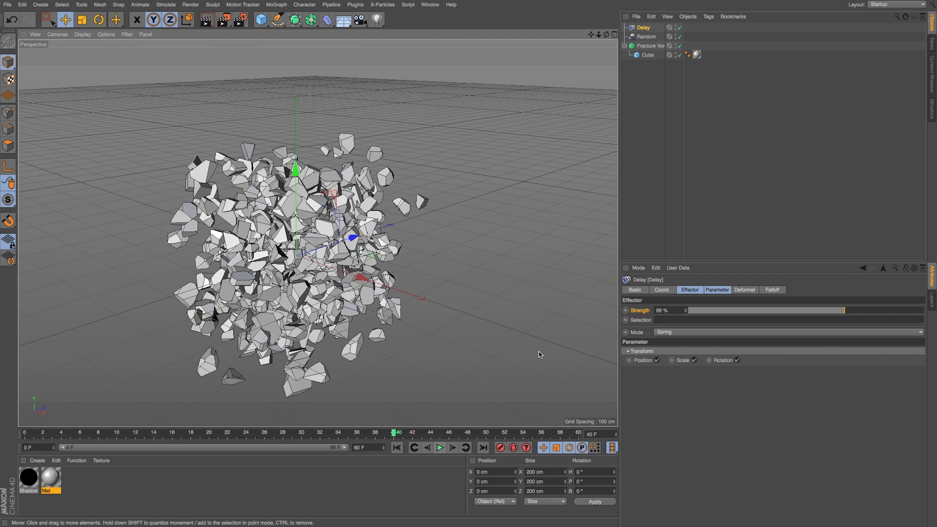
Delete the Delay and Random effectors, and deselect the Point Generator - Distribution source of the Fracture Voronoi object
shift+click(640, 36)
key(Delete)
click(649, 28)
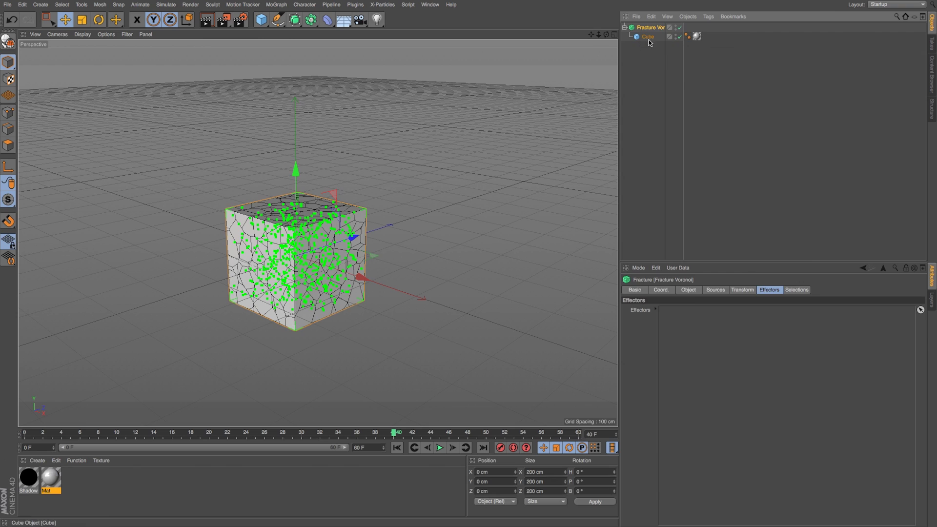
click(693, 291)
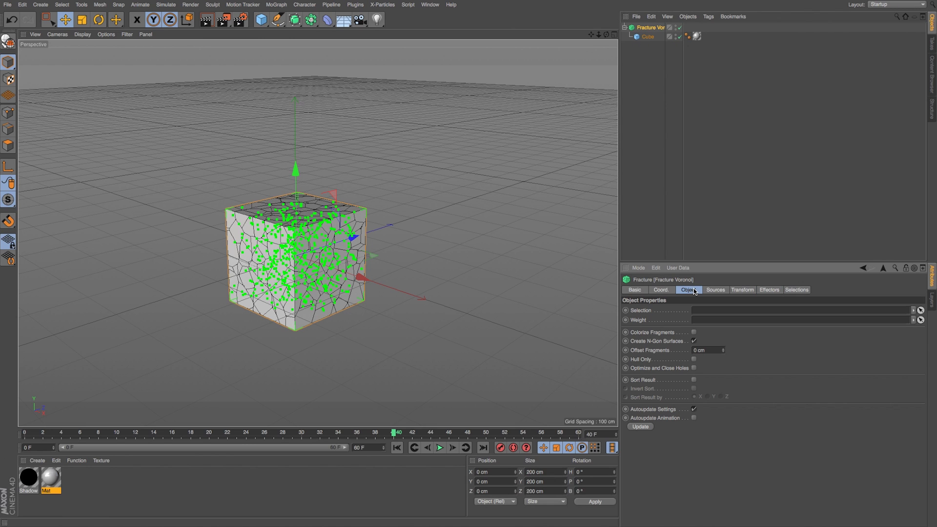
click(715, 290)
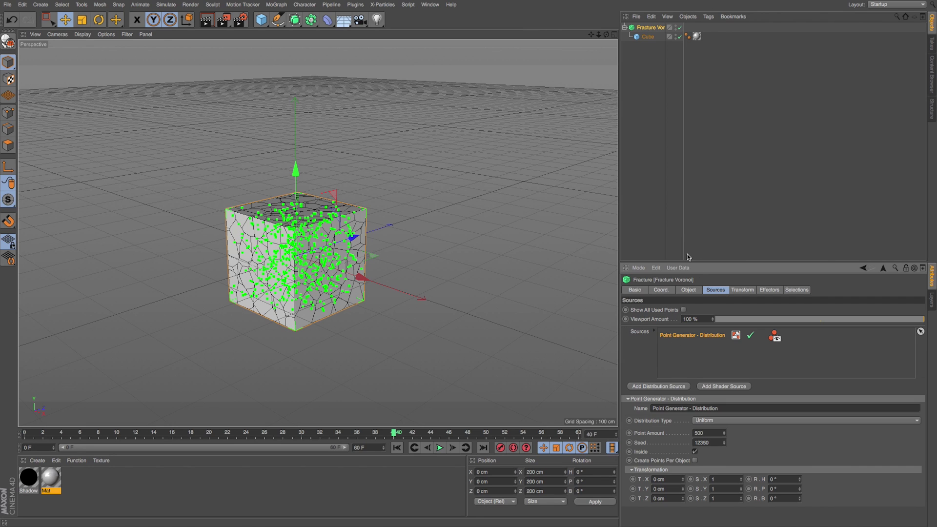
click(675, 344)
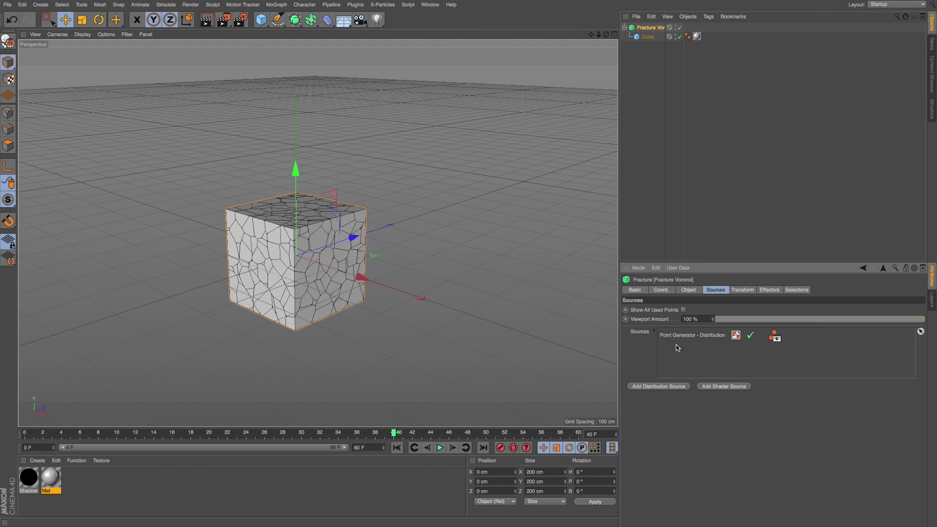
Try an Offset Fragments value of 3.3 cm on the Fracture Voronoi object and preview it with the interactive render region
click(693, 292)
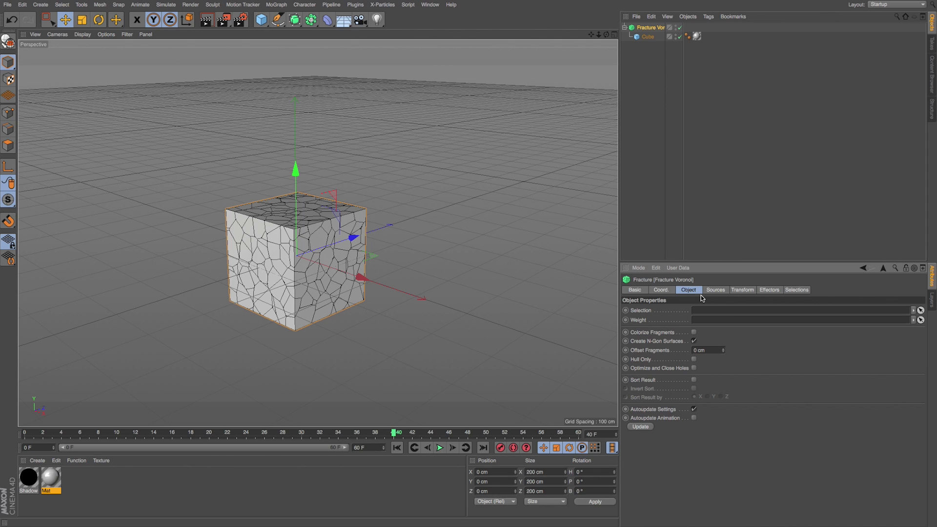
drag(723, 350, 723, 333)
scroll(324, 263, up, 2)
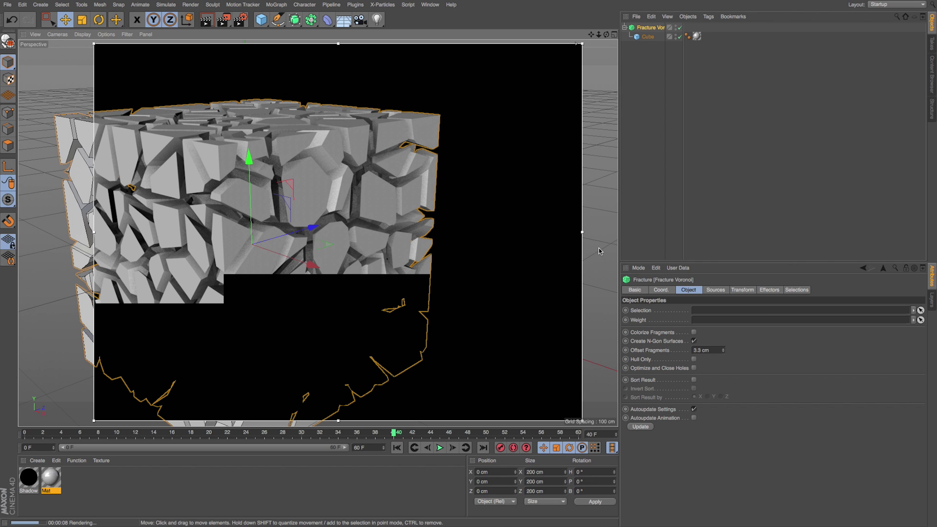
key(alt+r)
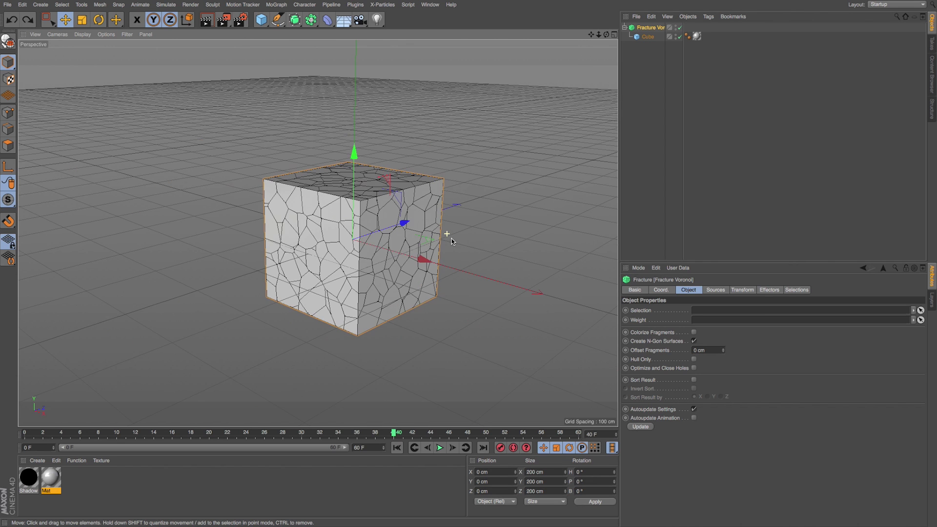
Enable Sort Result on the Fracture Voronoi object
alt+drag(452, 239, 442, 239)
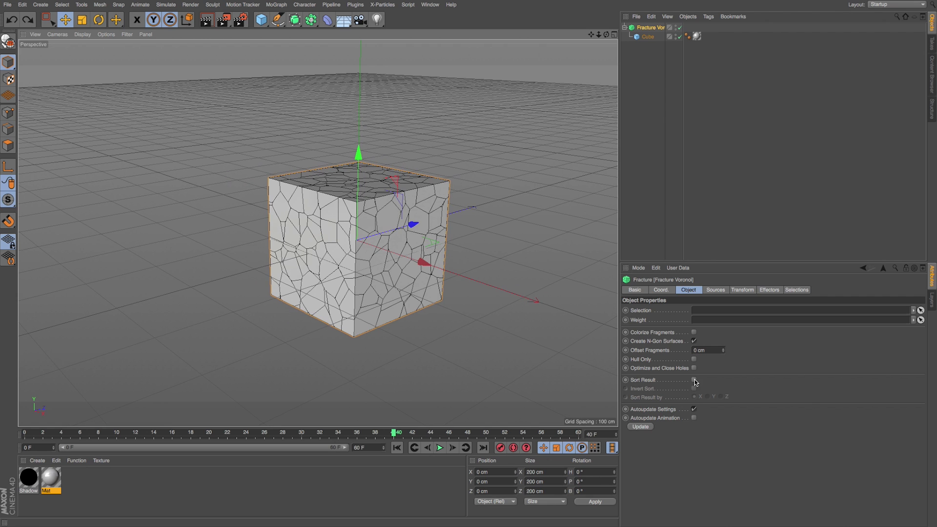
drag(597, 33, 557, 34)
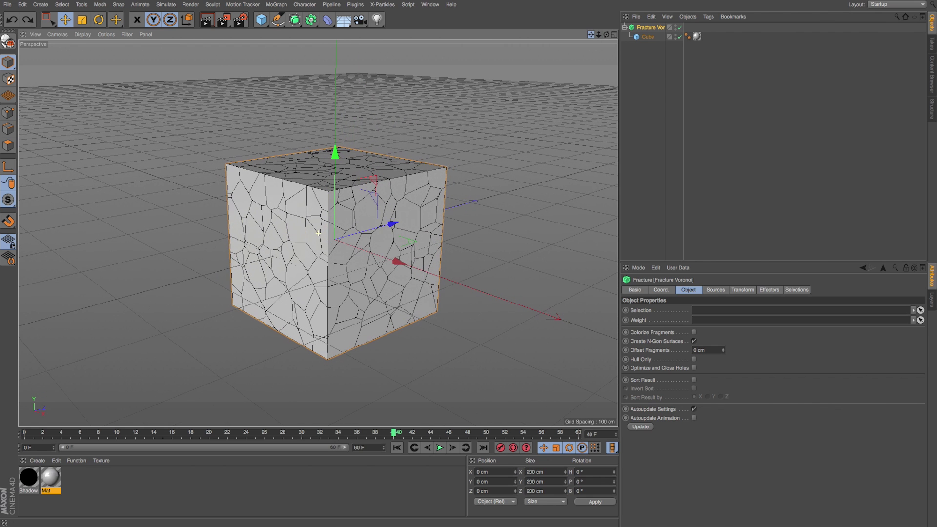
click(693, 380)
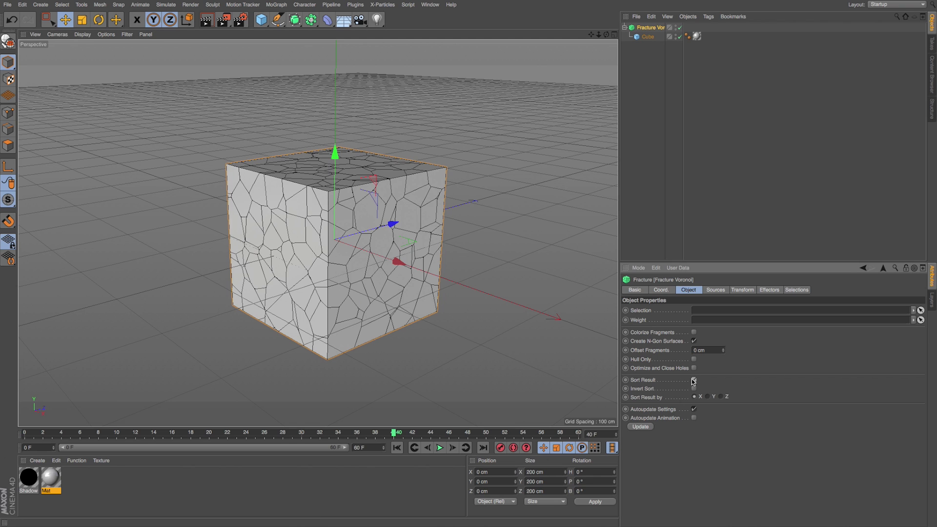
Add a Random effector to the Fracture Voronoi object and set its Strength to 78 %
click(276, 4)
mouse_move(308, 18)
click(380, 103)
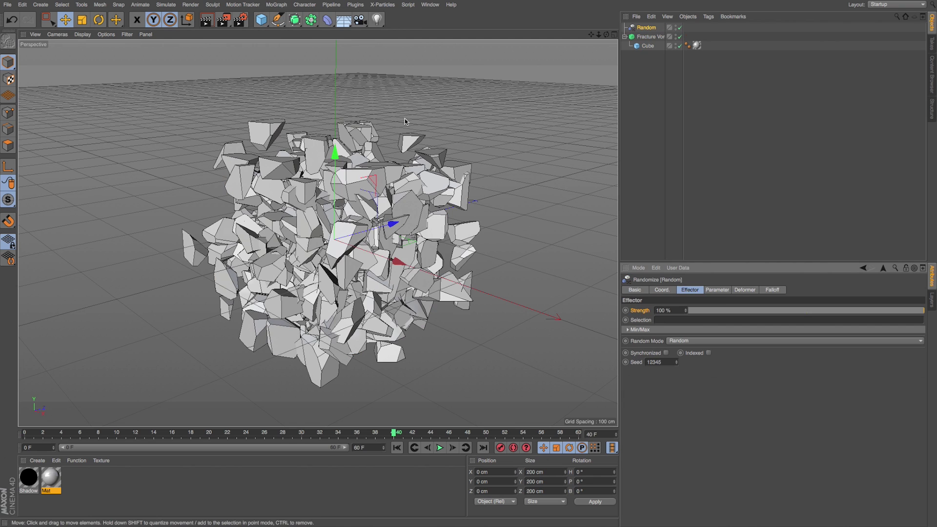
drag(685, 311, 659, 313)
drag(748, 311, 896, 311)
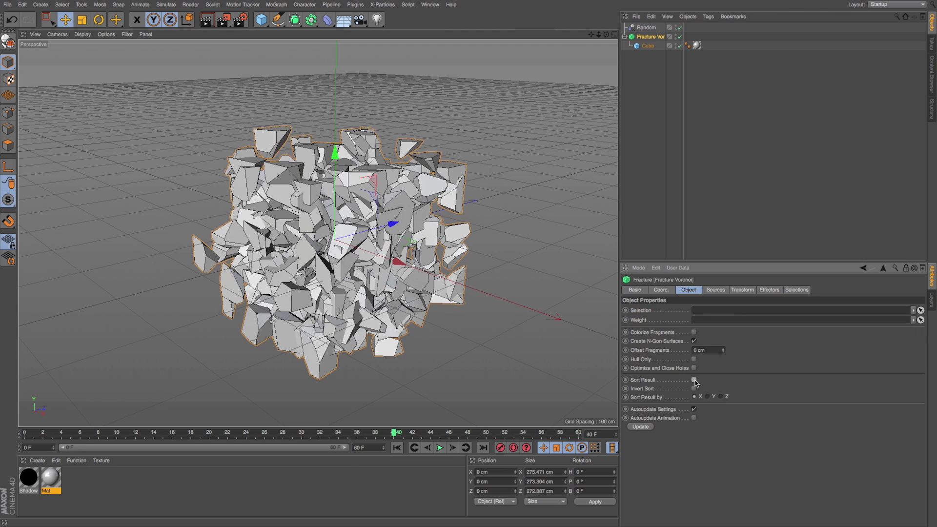
Disable Sort Result on the Fracture Voronoi object and delete the Random effector
click(694, 379)
click(641, 28)
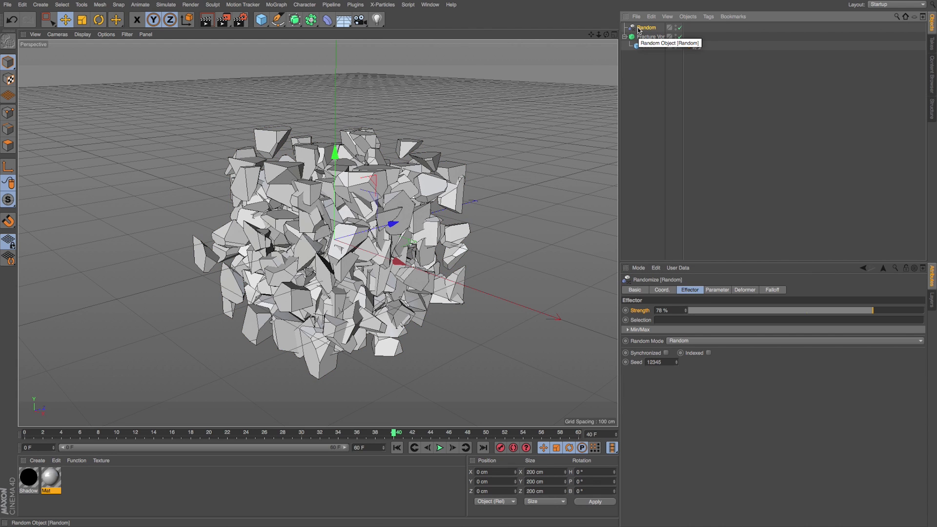
key(Delete)
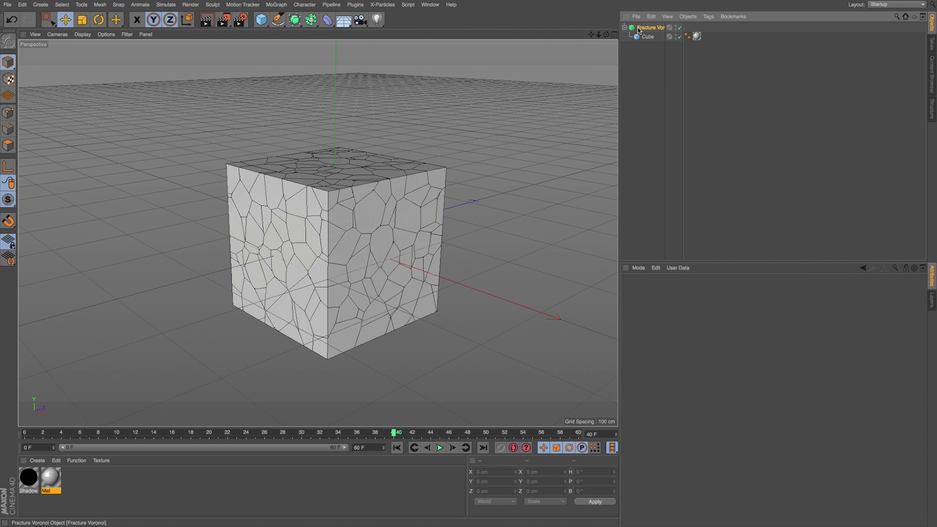
Widen the object name column and add a Step effector to the Fracture Voronoi object
click(639, 30)
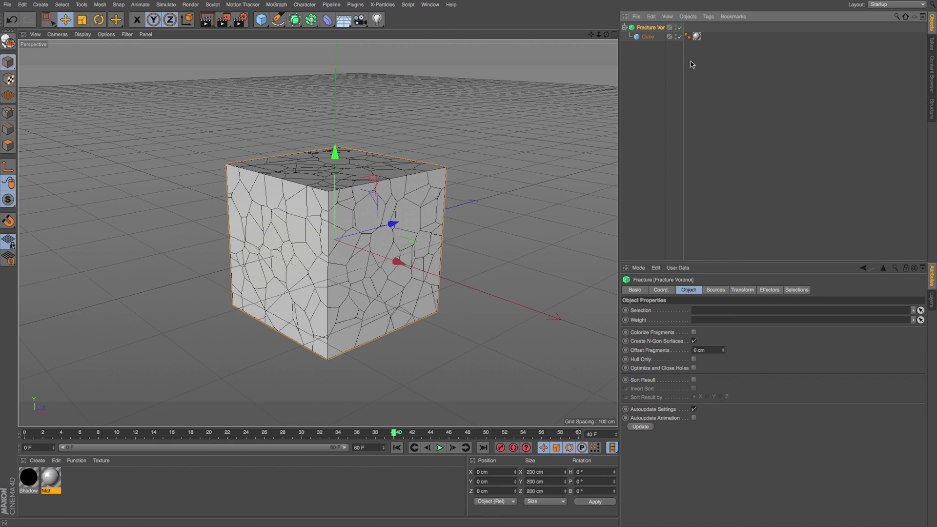
drag(683, 59, 698, 58)
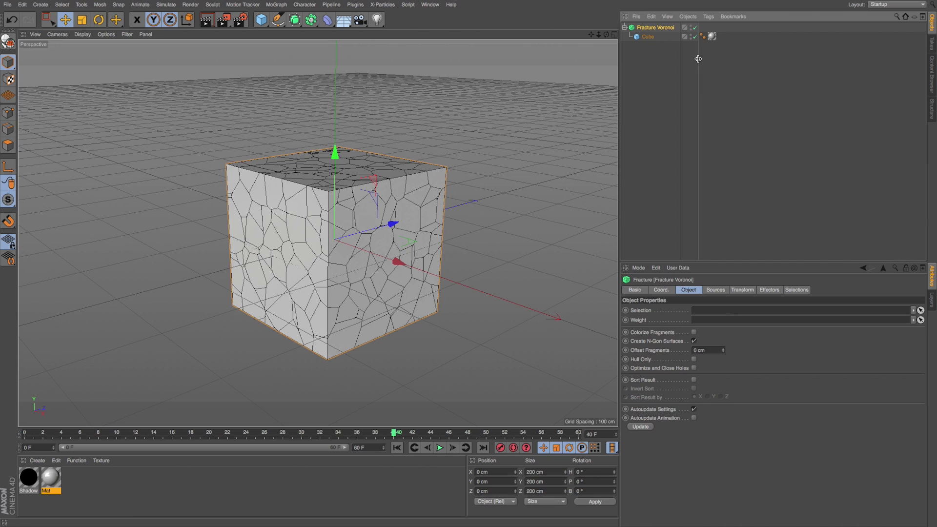
click(277, 5)
mouse_move(312, 18)
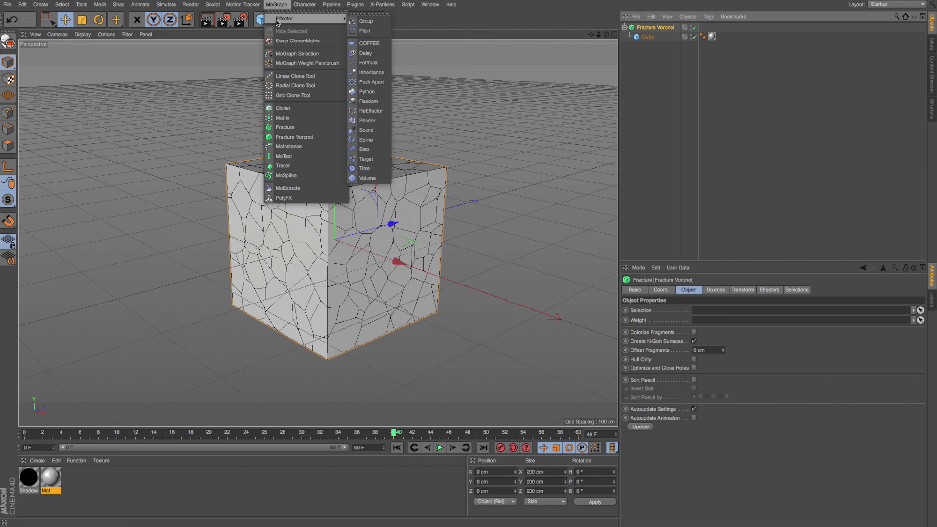
click(364, 149)
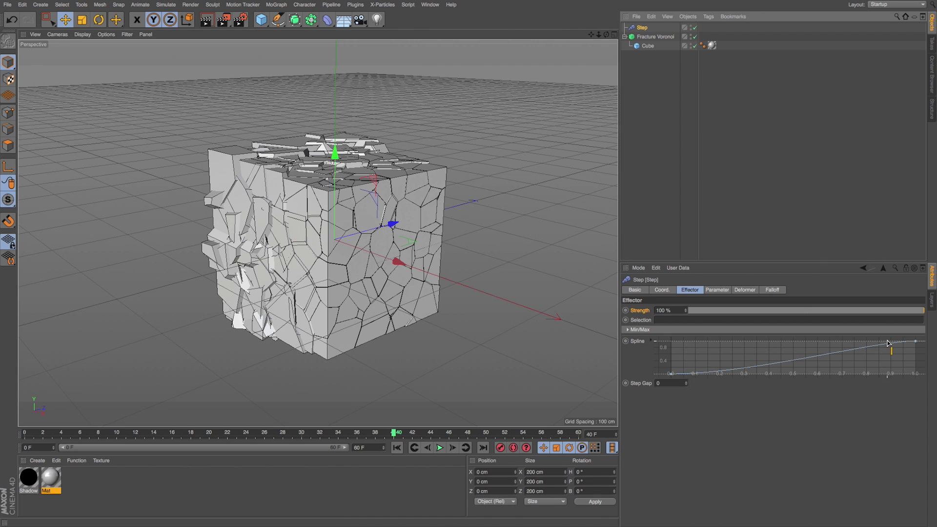
Check the Step effector's parameters and spline, and set its Strength to -42 %
click(711, 290)
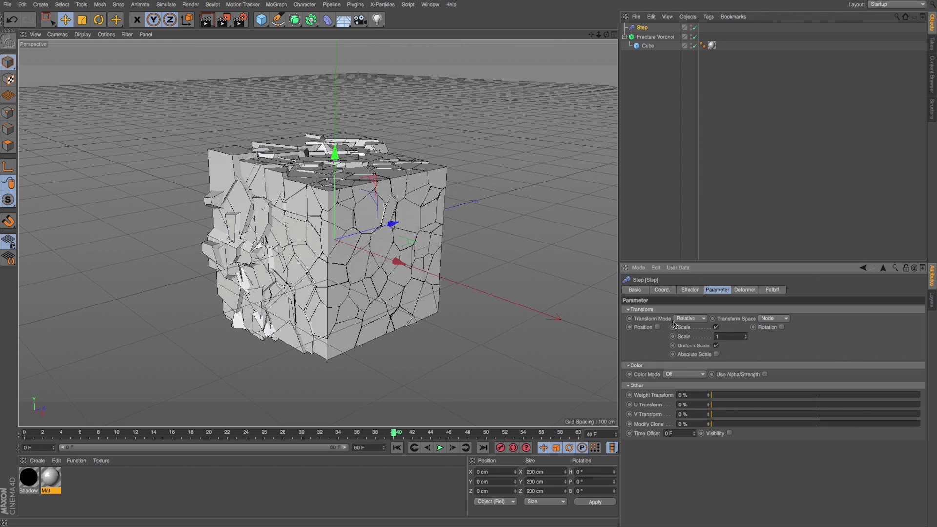
click(695, 292)
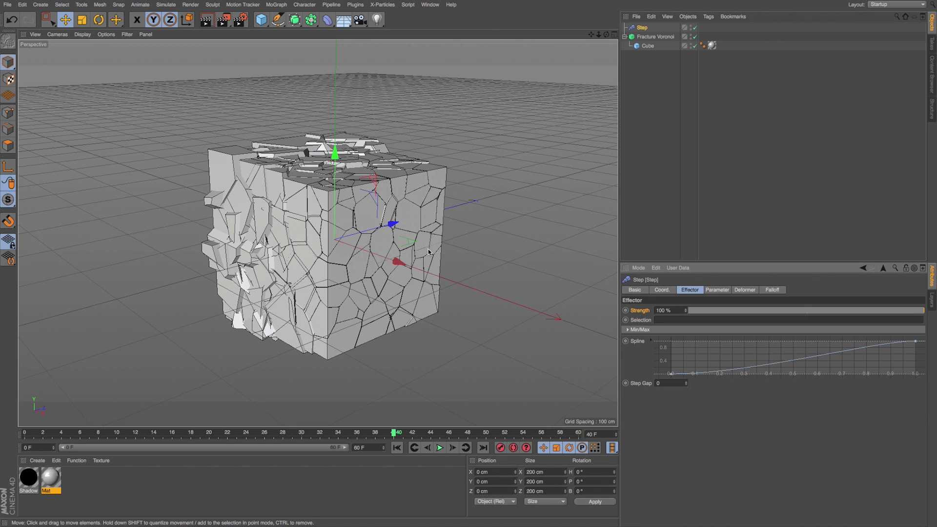
alt+drag(429, 253, 453, 250)
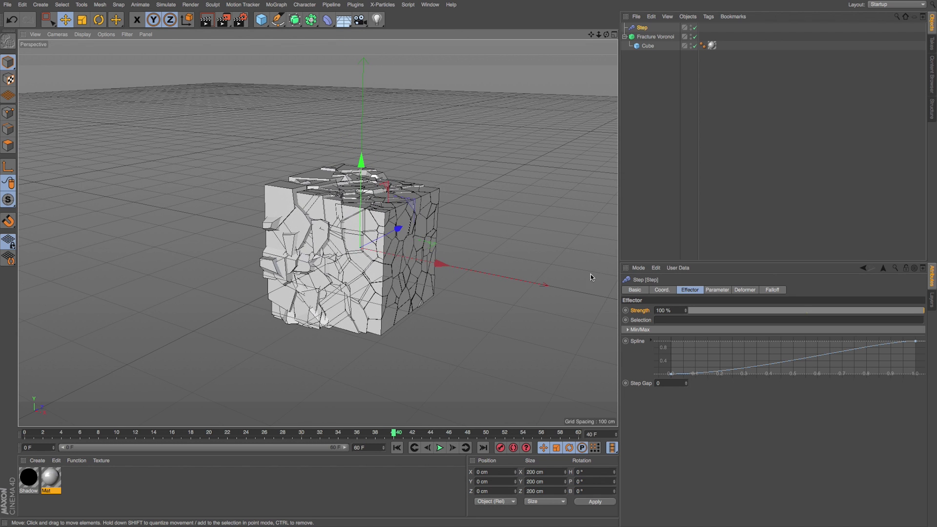
mouse_move(677, 374)
mouse_down()
mouse_move(672, 343)
mouse_move(673, 390)
mouse_move(670, 336)
mouse_move(671, 385)
mouse_up()
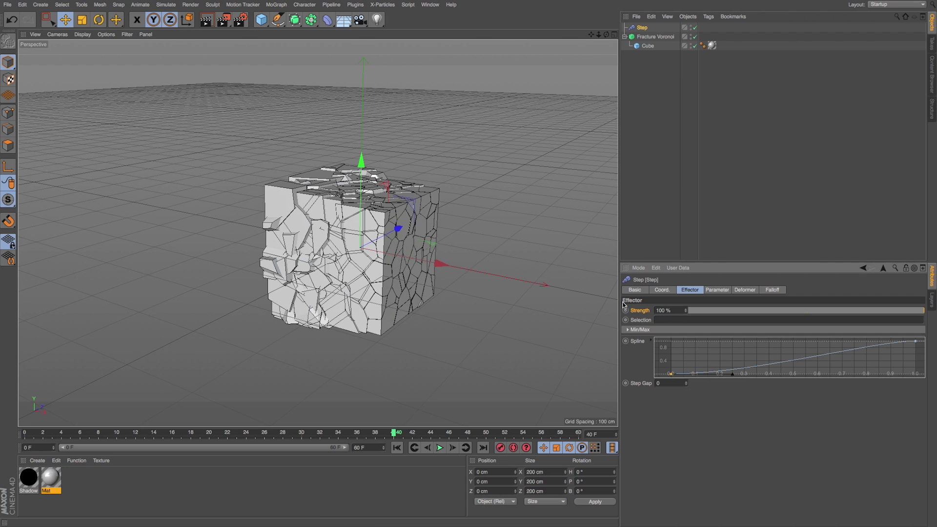
drag(687, 313, 609, 320)
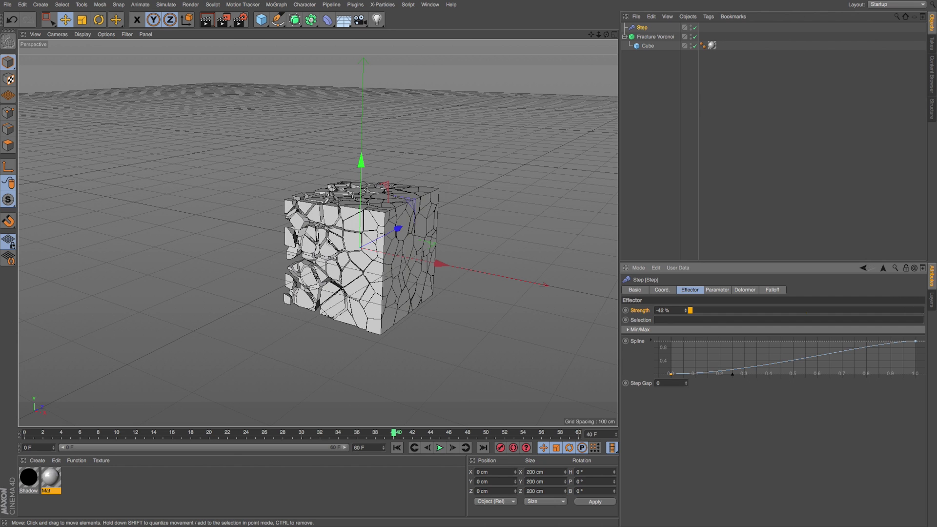
Render a viewport preview of the cube with its scaled fragments
alt+drag(328, 238, 329, 228)
alt+right_drag(329, 228, 410, 282)
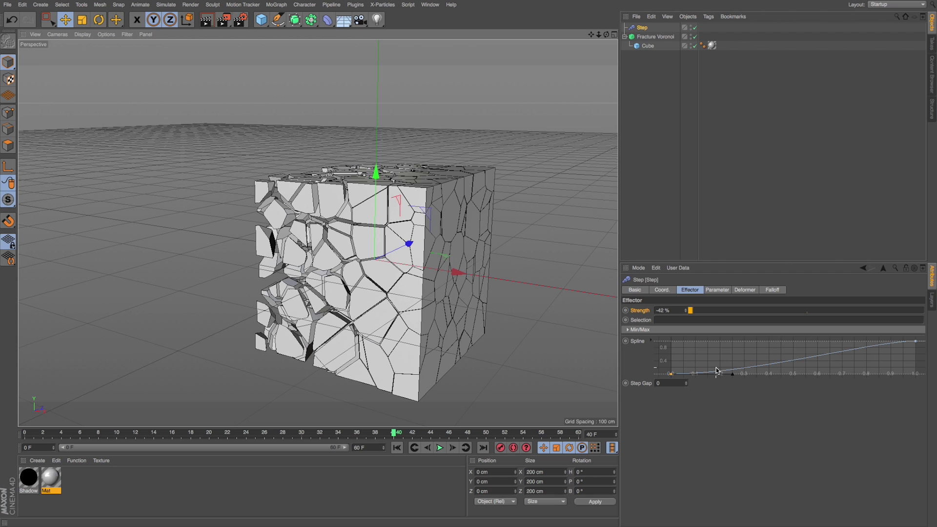
key(ctrl+r)
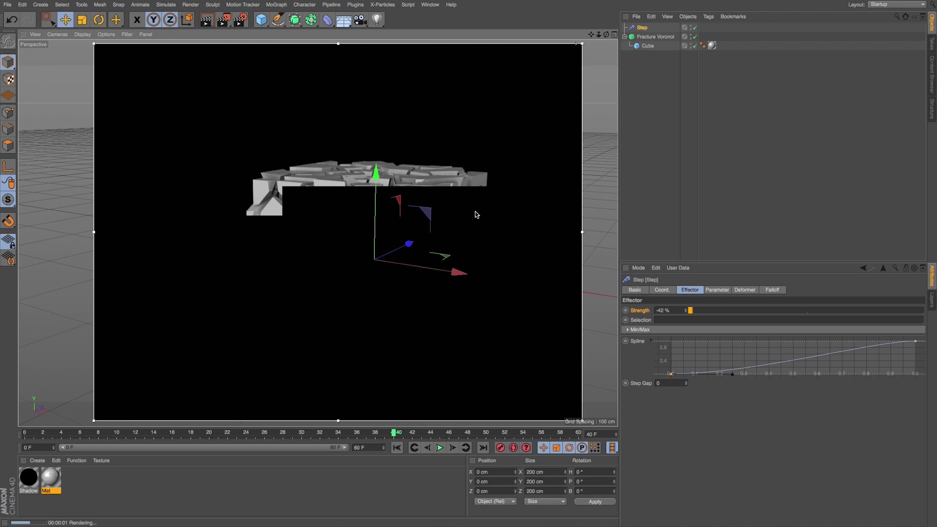
click(477, 213)
Enable Sort Result on the Fracture Voronoi object and sort the fragments by Y
click(652, 38)
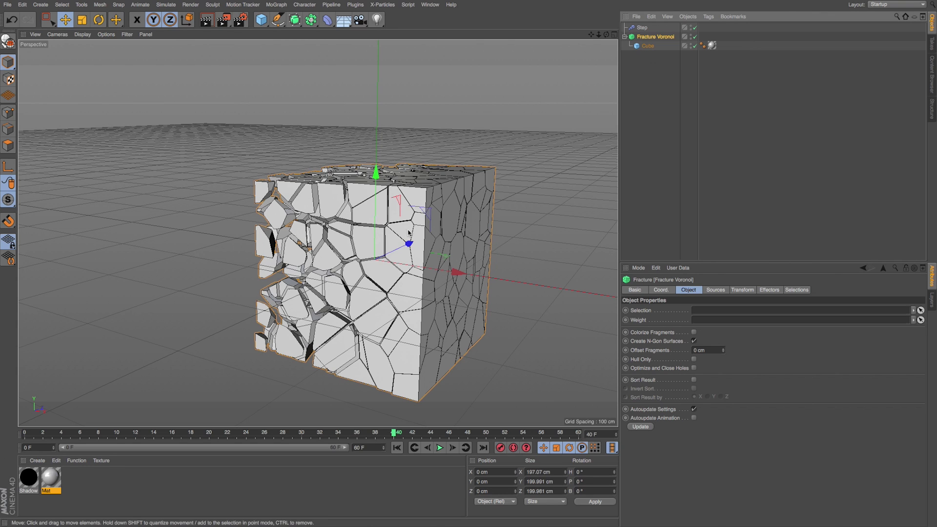
drag(599, 35, 588, 39)
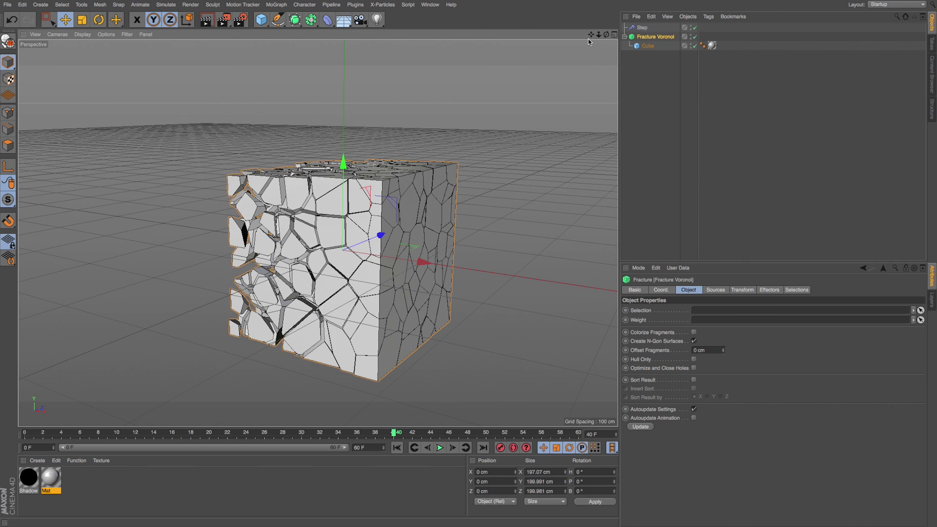
click(694, 380)
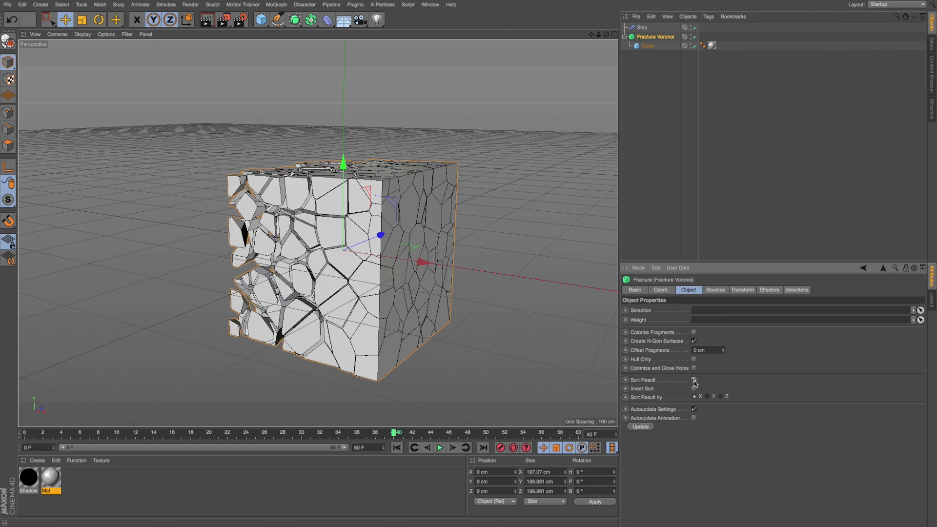
click(708, 397)
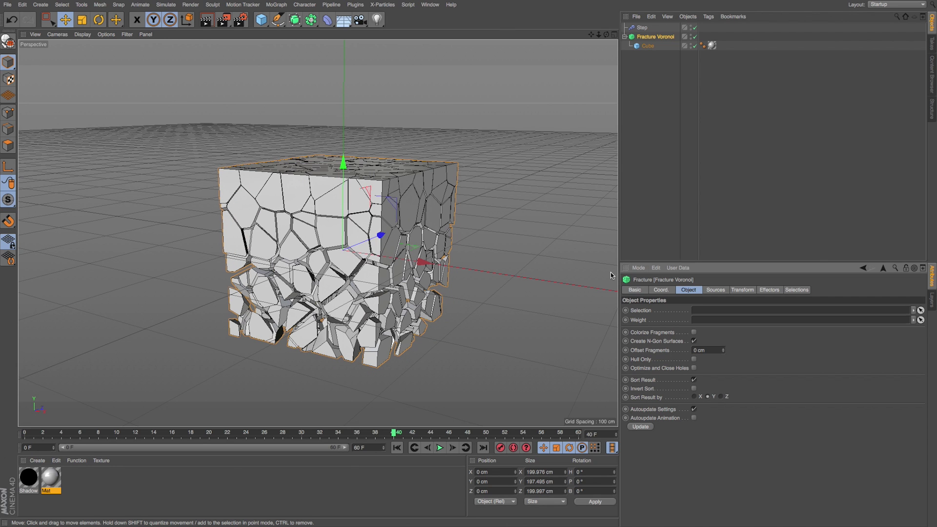
Set the Step effector's Strength to -72 %, keeping its spline unchanged
click(642, 29)
mouse_move(687, 312)
mouse_down()
mouse_move(688, 336)
mouse_move(687, 328)
mouse_up()
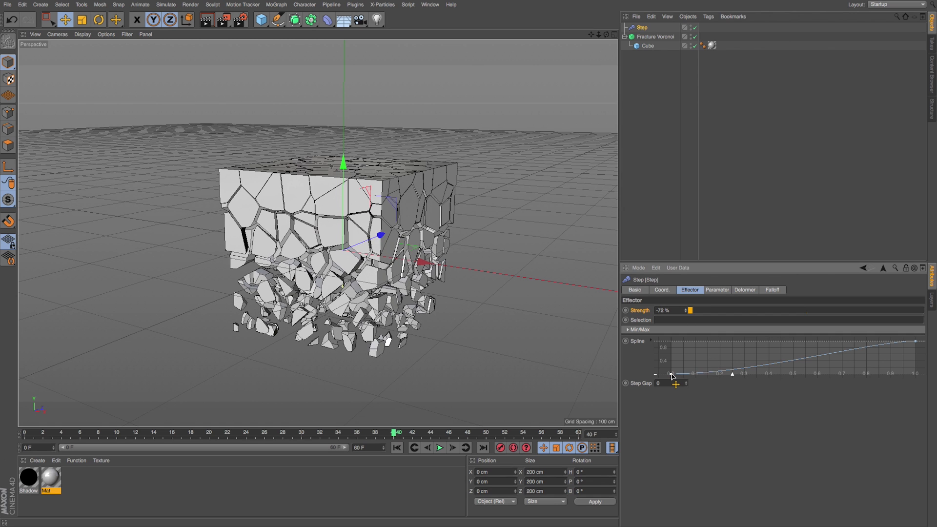
drag(672, 373, 650, 362)
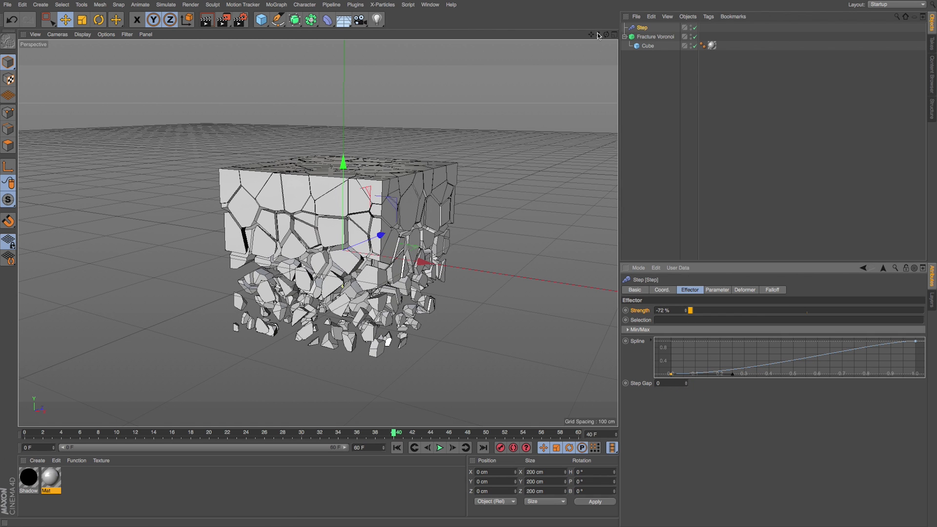
alt+right_drag(539, 248, 525, 250)
alt+middle_drag(525, 250, 511, 245)
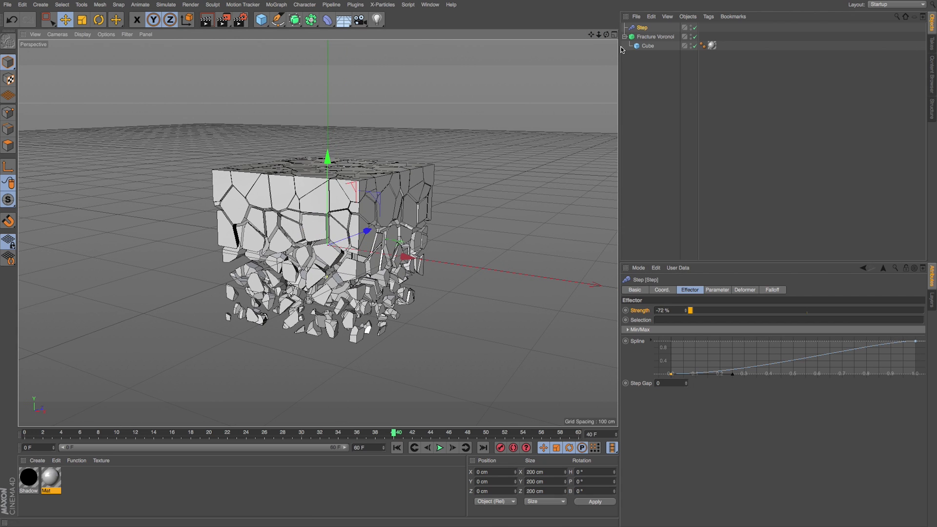
Sort the Fracture Voronoi fragments by Z
click(655, 36)
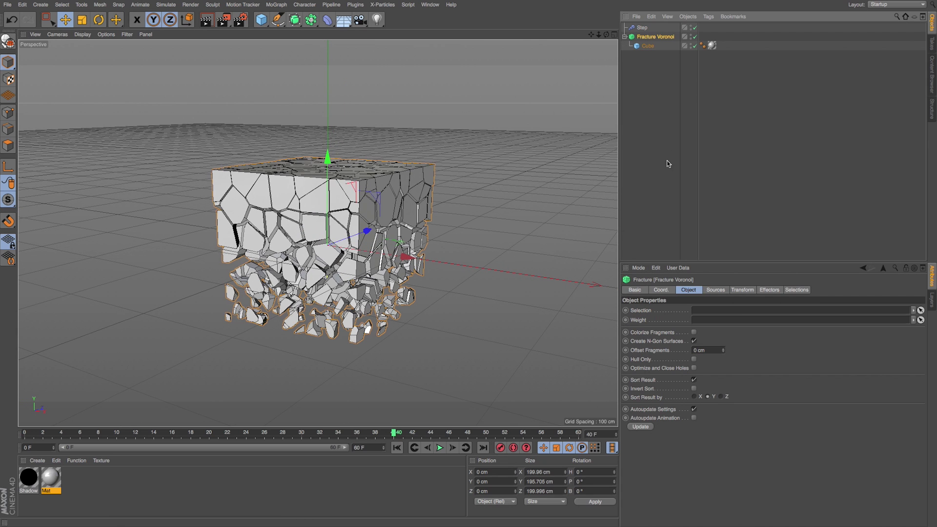
click(721, 397)
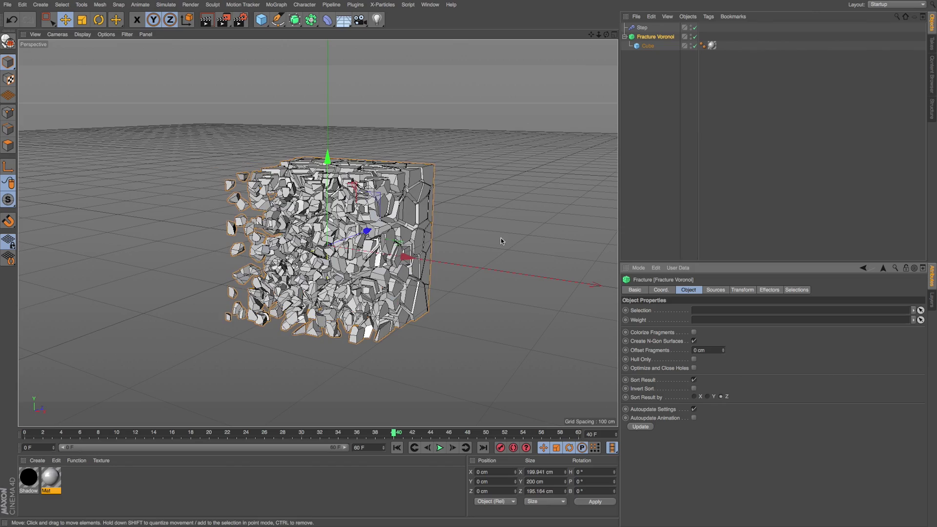
alt+drag(428, 251, 398, 247)
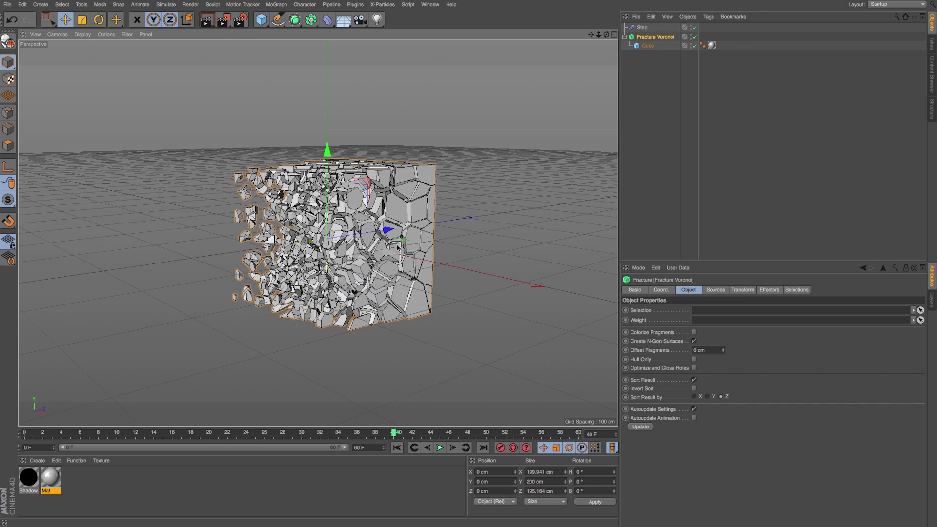
Move the first point of the Step effector's spline to about 0.05 along the horizontal axis
click(642, 28)
mouse_move(671, 373)
mouse_down()
mouse_move(670, 363)
mouse_move(671, 374)
mouse_up()
mouse_move(916, 341)
mouse_down()
mouse_move(915, 378)
mouse_move(916, 340)
mouse_up()
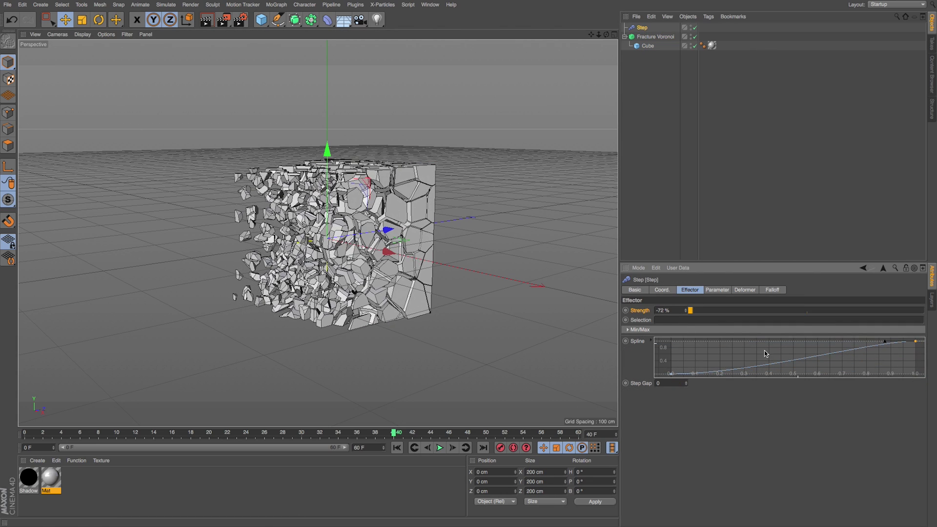
drag(675, 375, 684, 378)
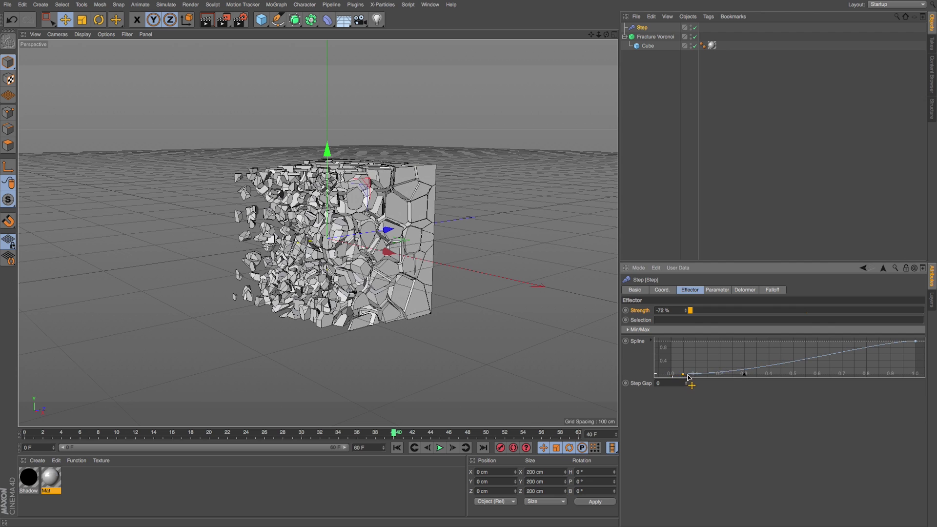
Sort the fragments by Y and move the first point of the Step effector's spline back to 0.0
click(656, 37)
click(708, 395)
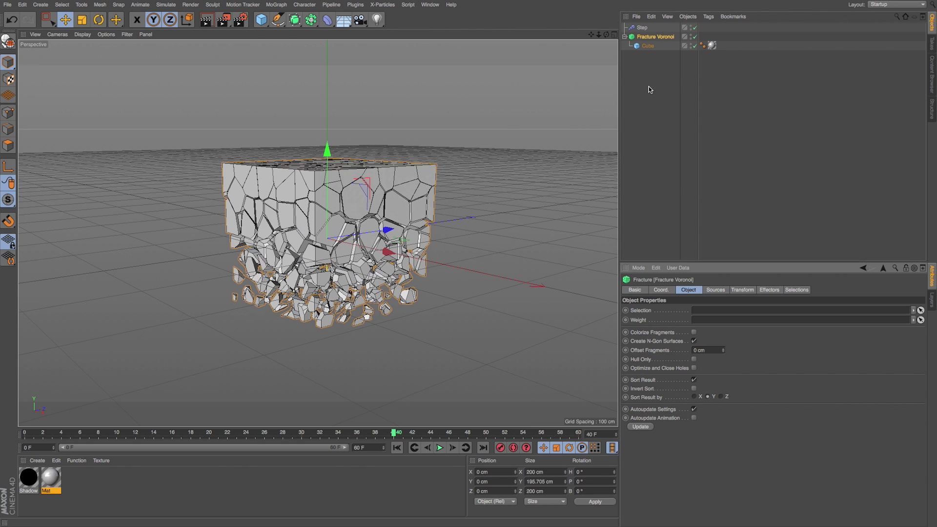
click(642, 27)
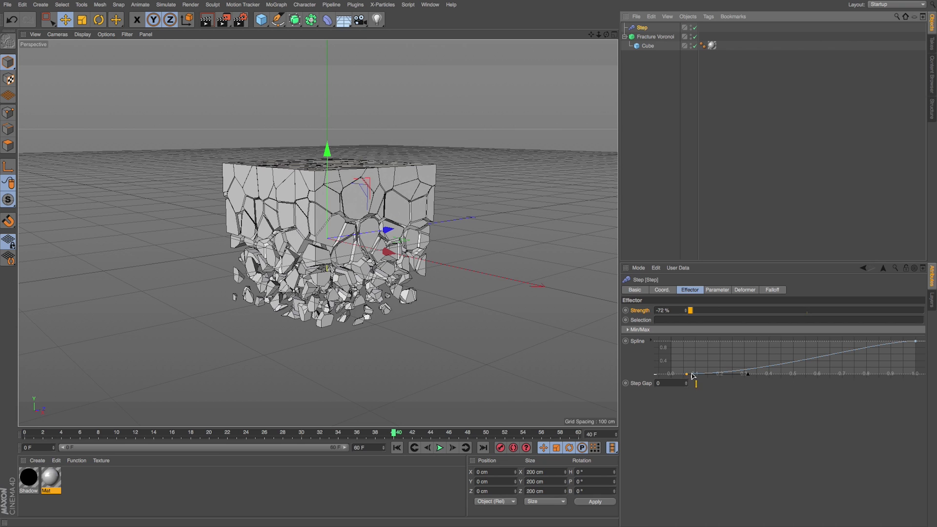
drag(686, 375, 670, 374)
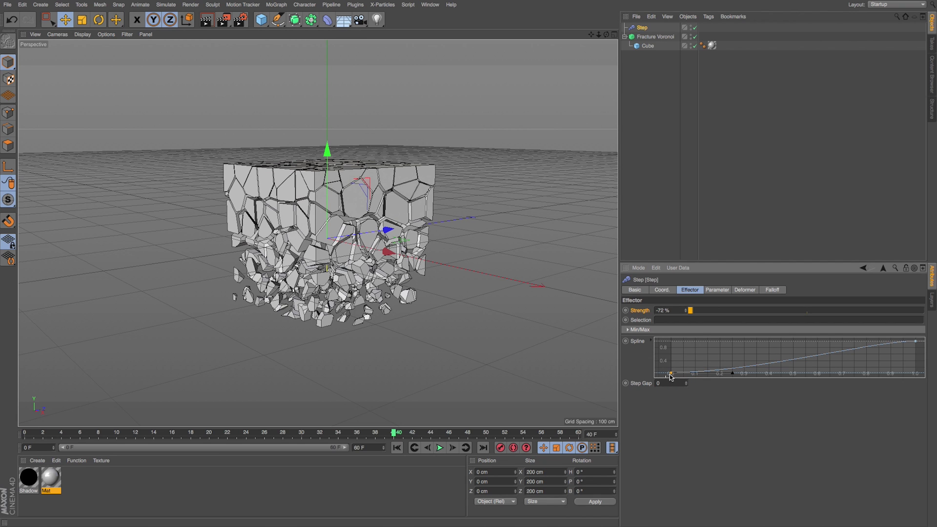
Enable Invert Sort on the Fracture Voronoi object
click(650, 38)
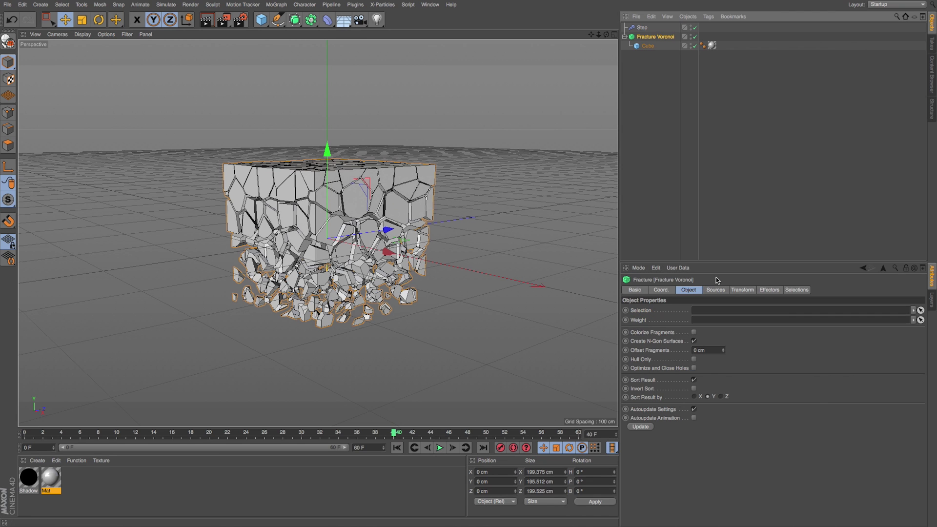
click(697, 388)
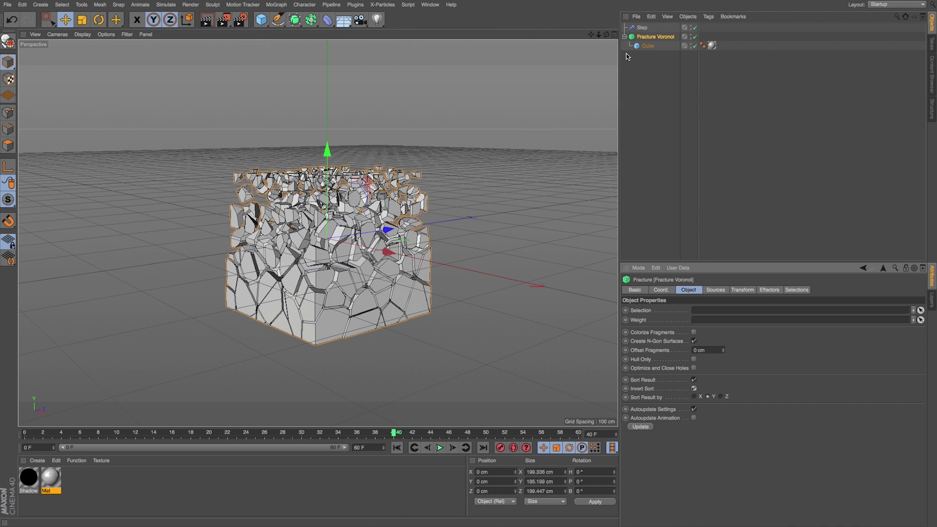
Set the Step effector's Strength to 0 % and keyframe it at frame 0
click(641, 28)
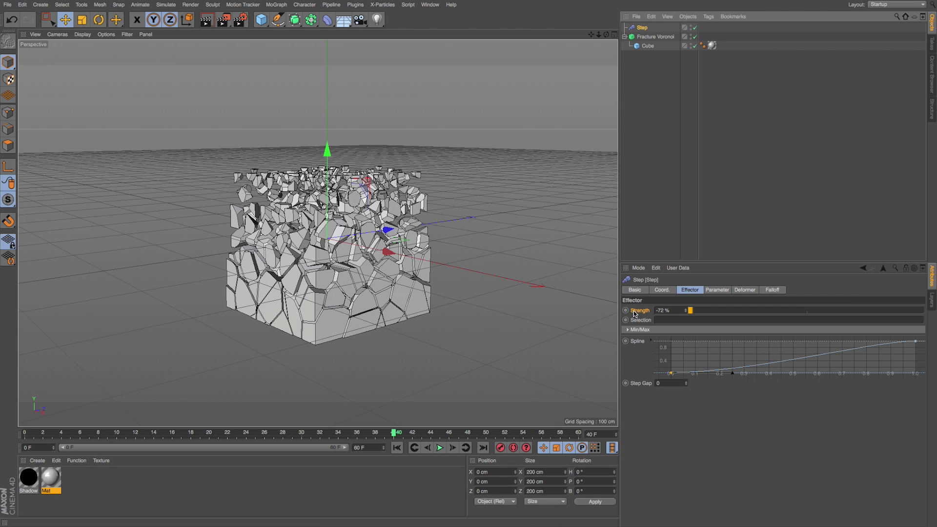
drag(668, 310, 622, 302)
text(0)
key(Return)
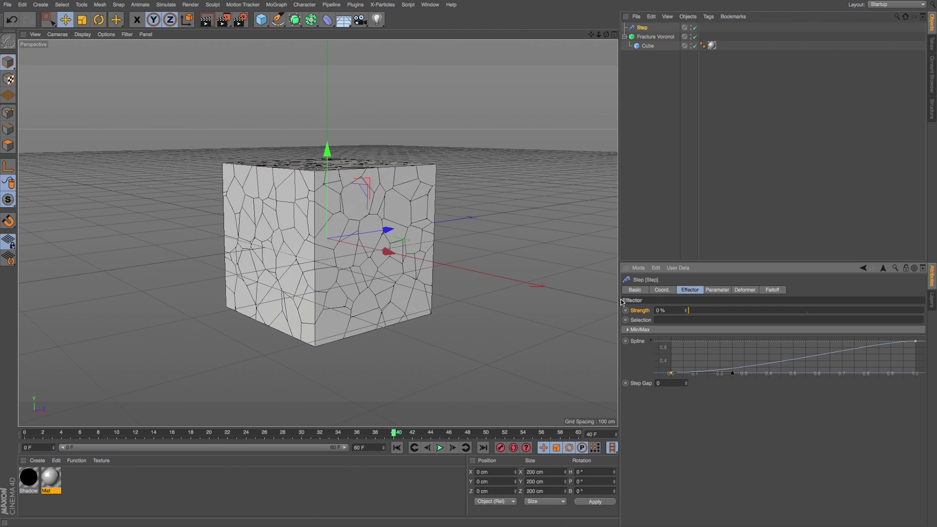
click(625, 311)
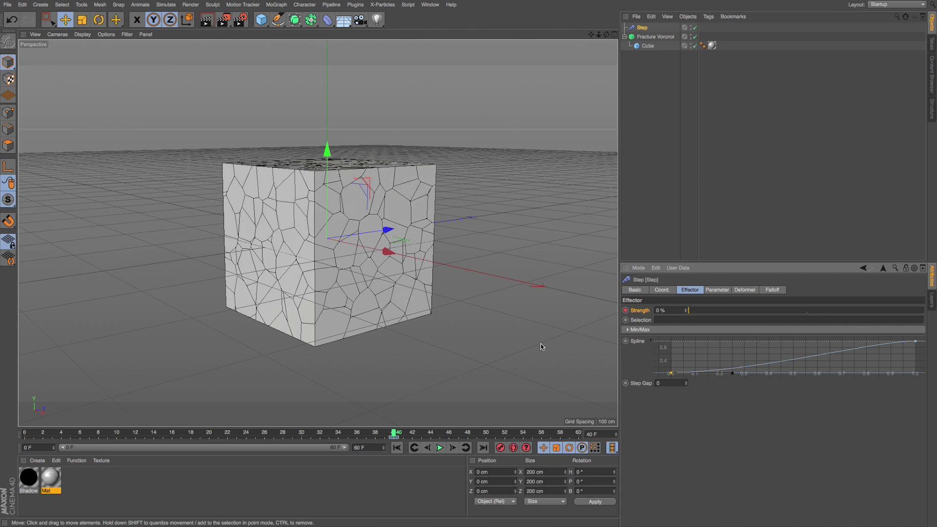
drag(395, 439, 107, 437)
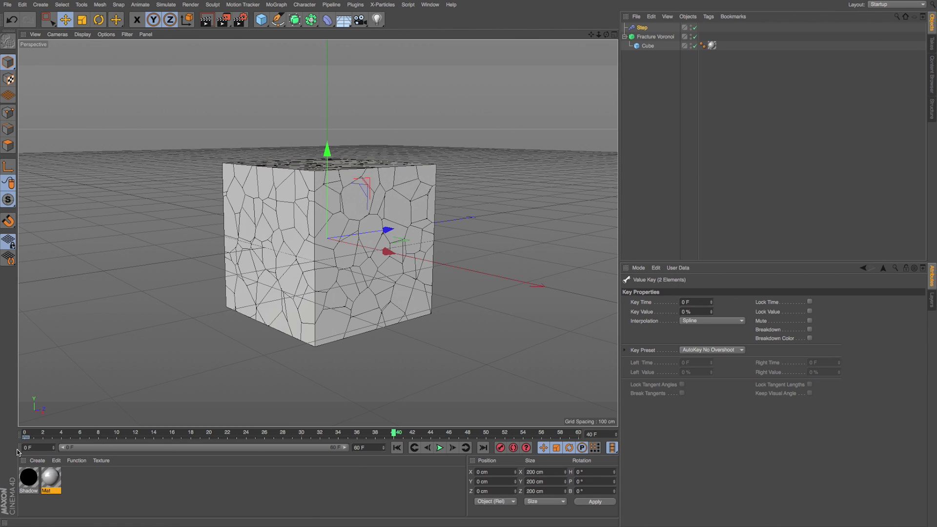
Keyframe the Step effector's Strength at -98 % on frame 20
click(210, 434)
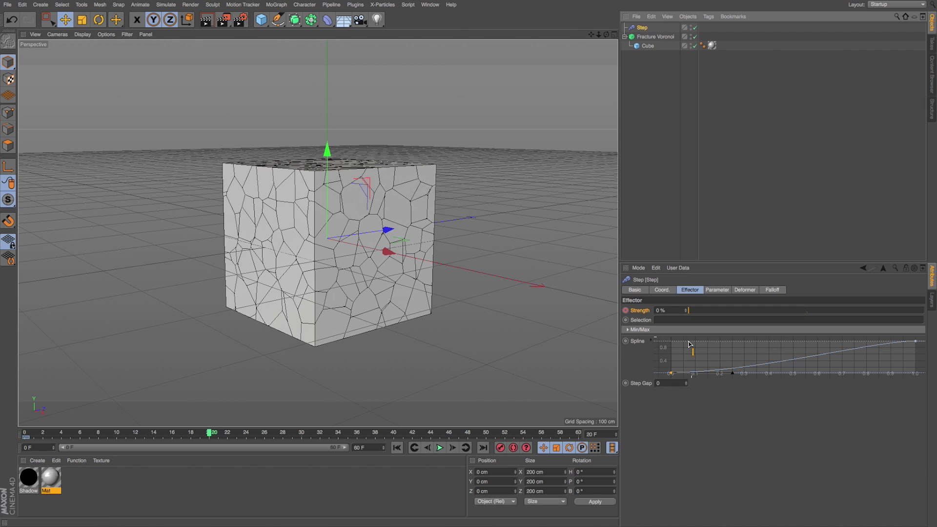
drag(689, 311, 688, 368)
drag(689, 313, 688, 302)
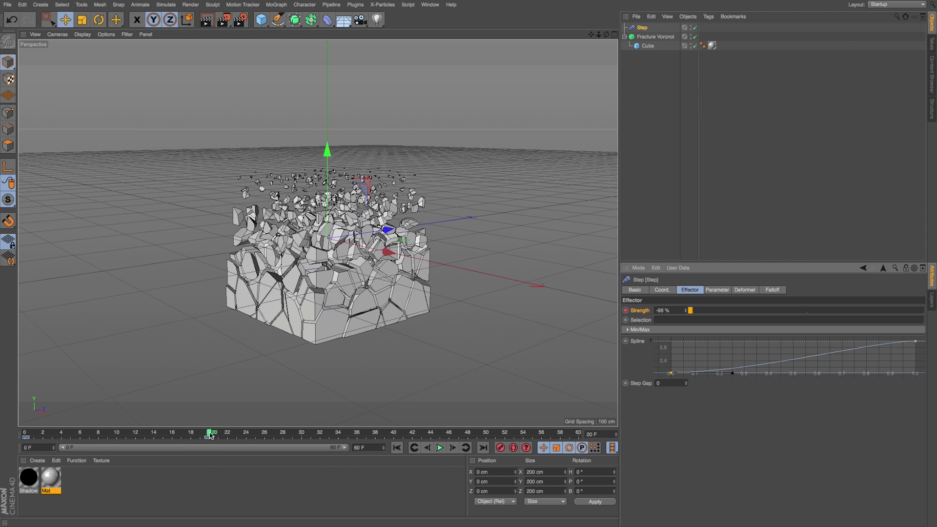
Keyframe the Step effector's spline at frame 14, then raise its first point to full height and keyframe it at frame 28
mouse_move(916, 341)
mouse_down()
mouse_move(918, 358)
mouse_move(916, 341)
mouse_up()
mouse_move(667, 374)
mouse_down()
mouse_move(669, 347)
mouse_move(670, 375)
mouse_up()
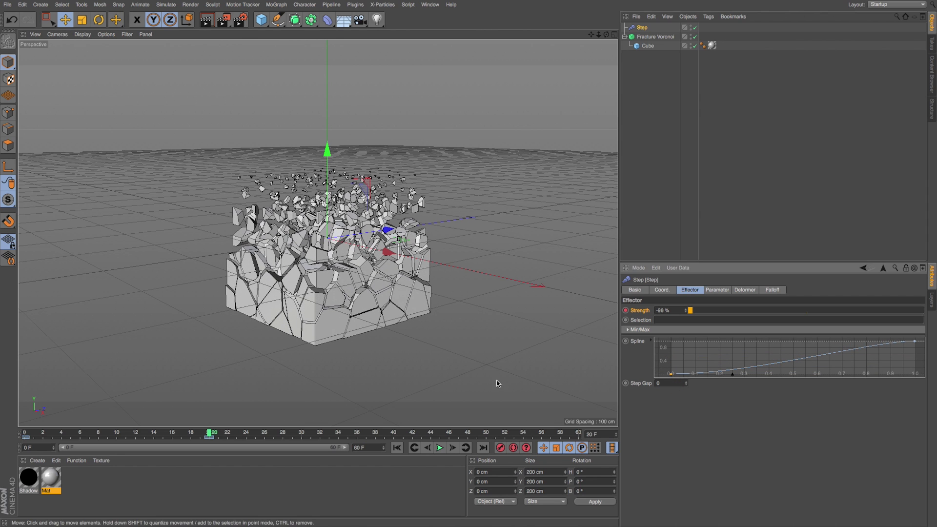
drag(210, 434, 287, 434)
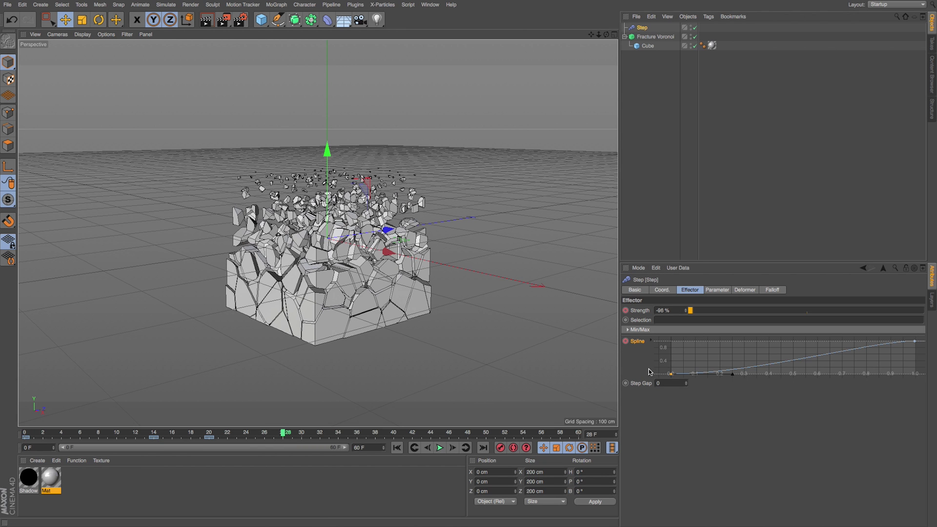
drag(671, 374, 668, 342)
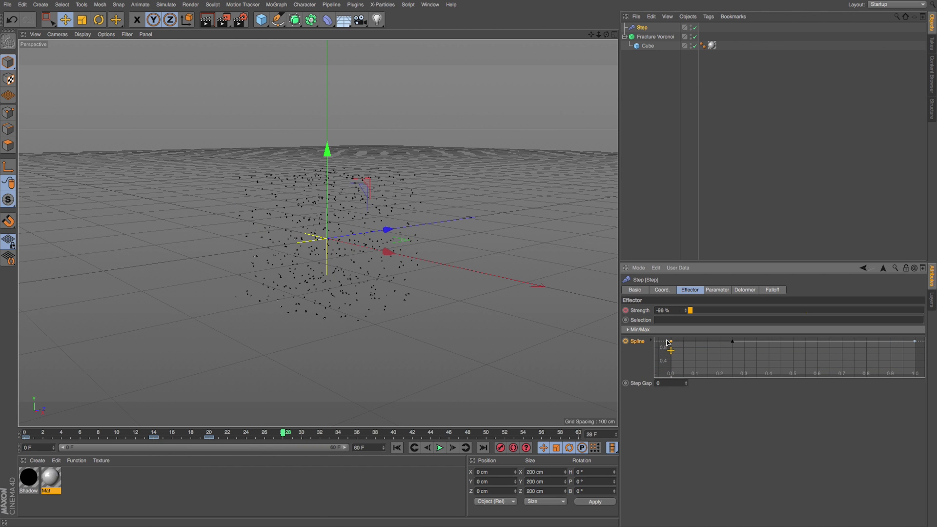
ctrl+click(626, 341)
Play and scrub the animation from the start to review how the cube's fragments shrink
key(shift+f)
click(439, 448)
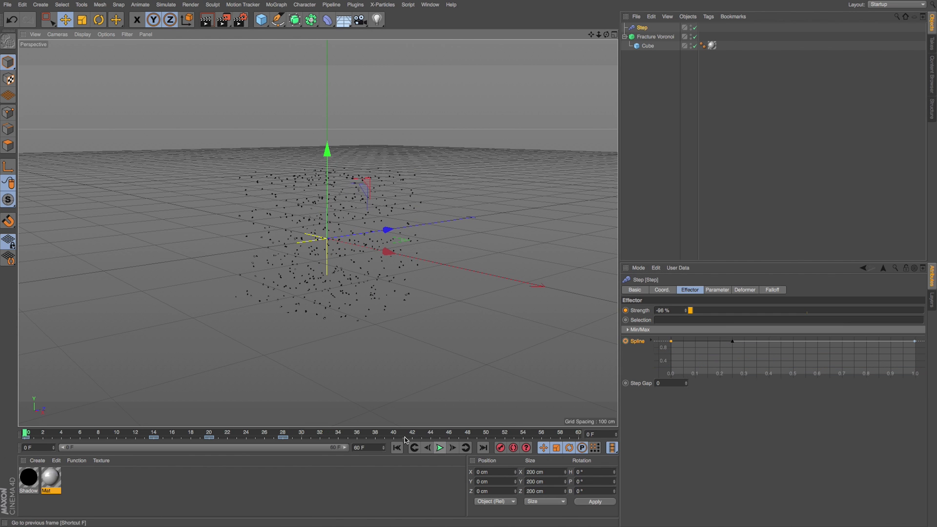
key(shift+f)
drag(30, 434, 209, 434)
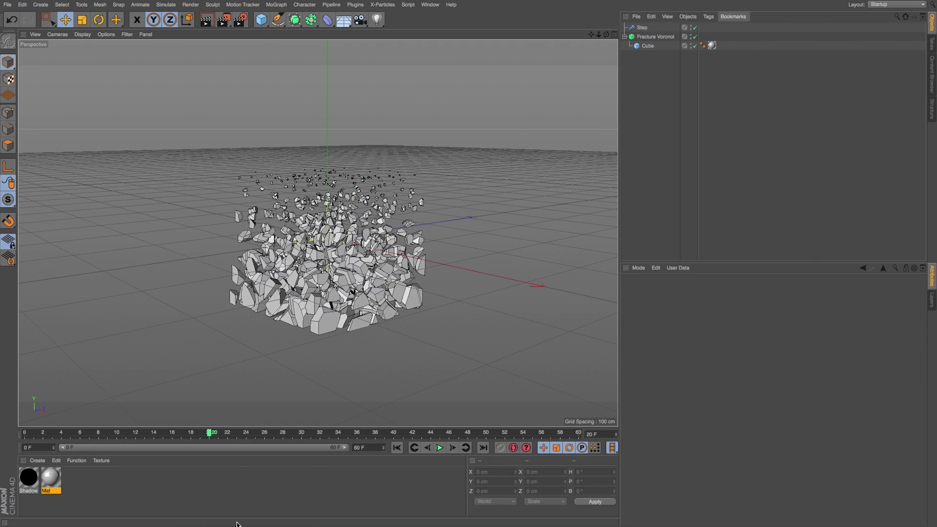
drag(211, 433, 156, 424)
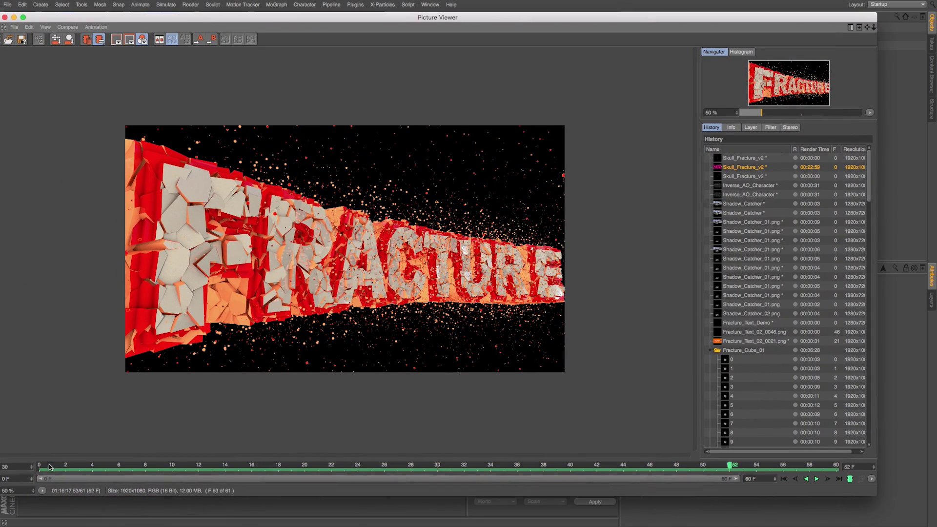
Scrub through the rendered FRACTURE text sequences in the Picture Viewer
drag(50, 467, 650, 466)
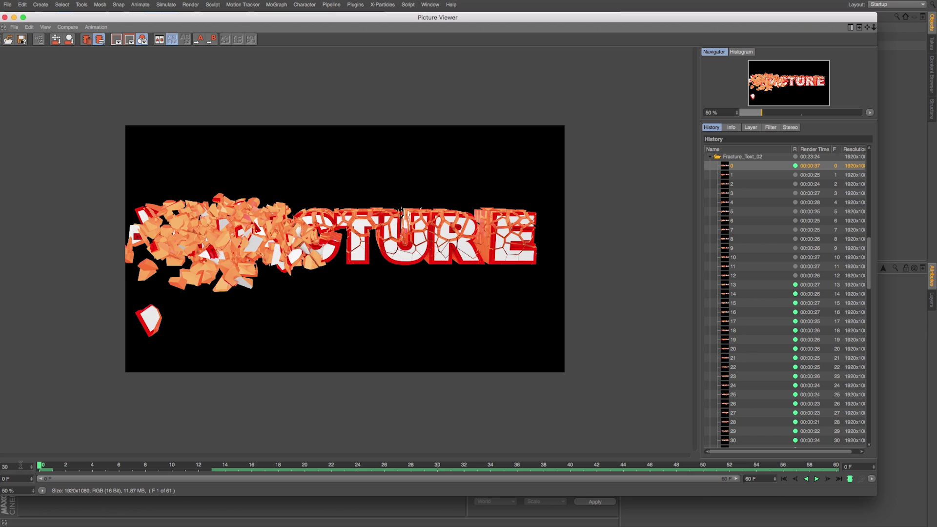
drag(44, 467, 735, 467)
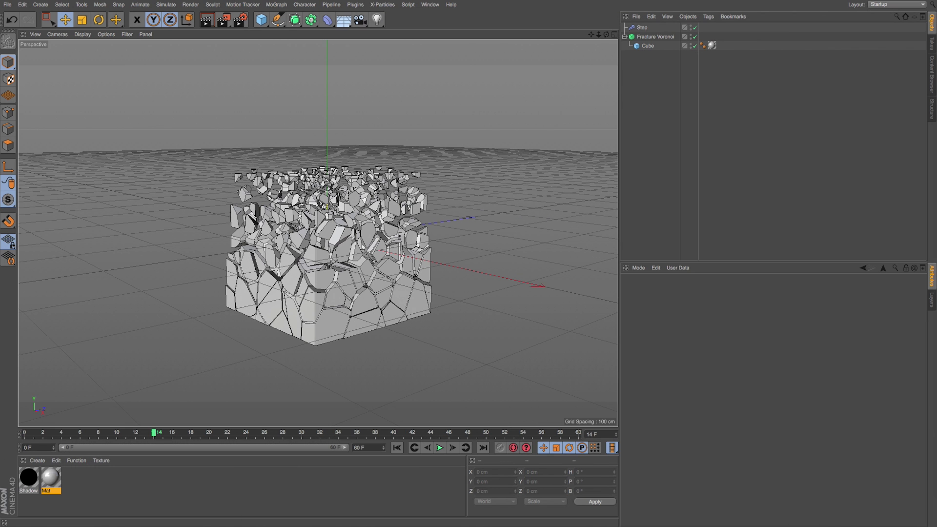
Switch to the open FRACTURE text project and scrub its animation from the start to frame 29
key(v)
mouse_move(406, 193)
click(412, 213)
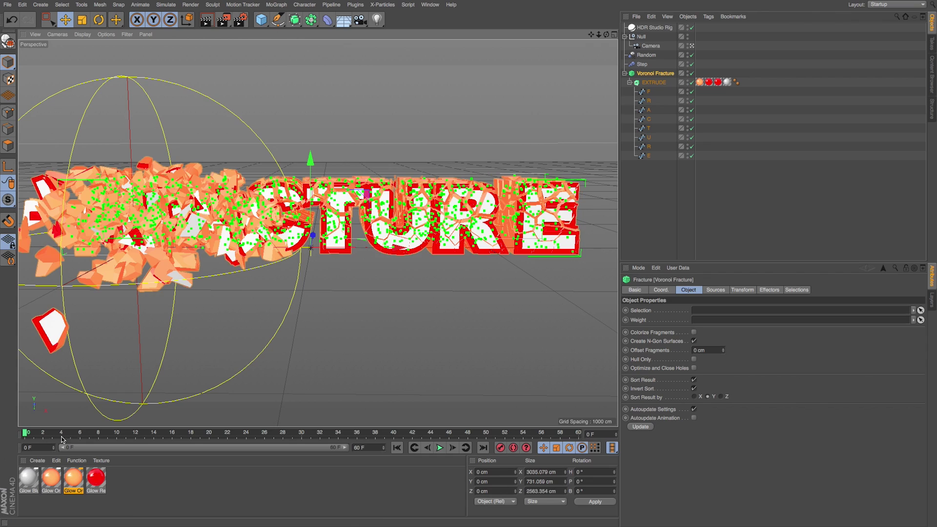
drag(28, 436, 295, 434)
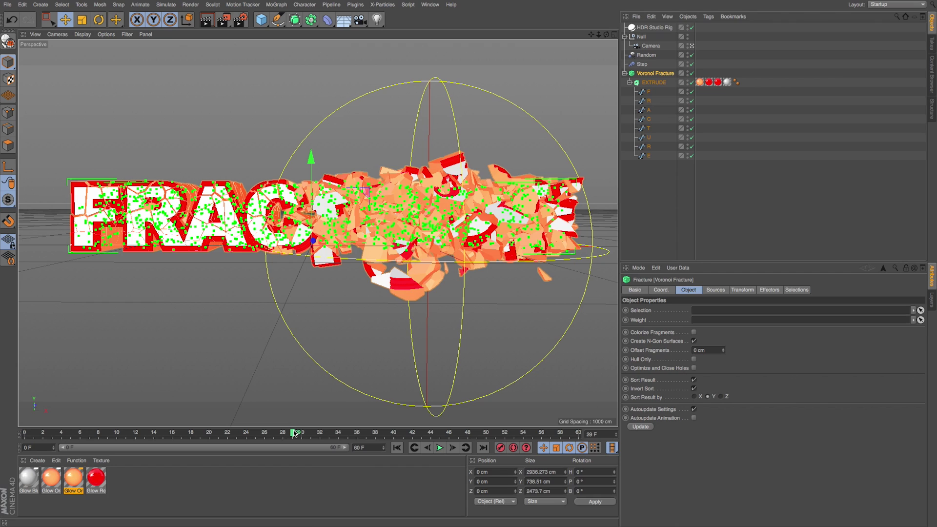
Leave the scene camera and examine the fractured letters and their fragments up close
click(692, 45)
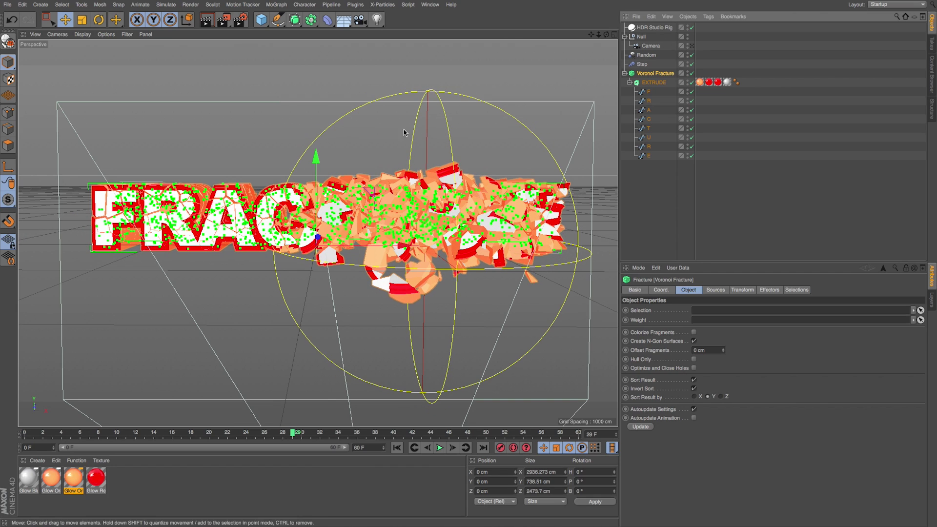
drag(598, 35, 550, 64)
alt+drag(243, 238, 302, 282)
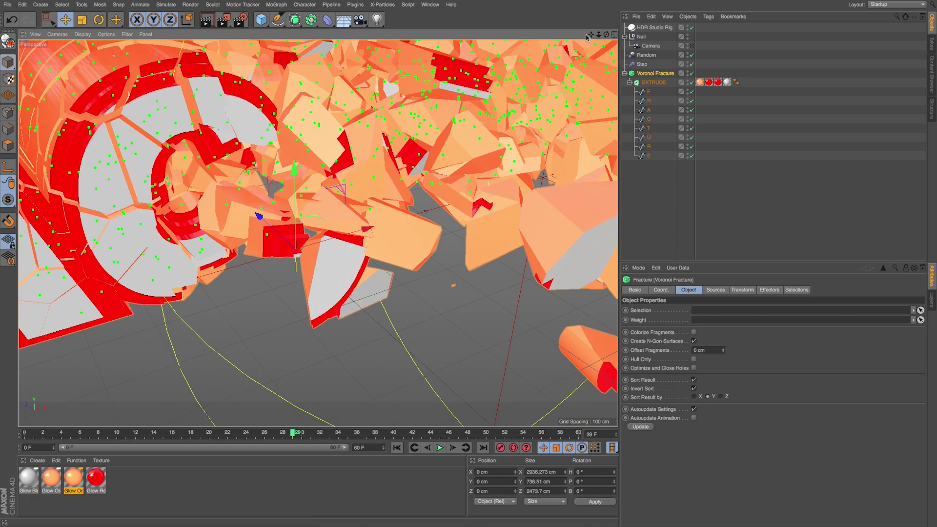
drag(591, 35, 720, 105)
scroll(334, 215, up, 5)
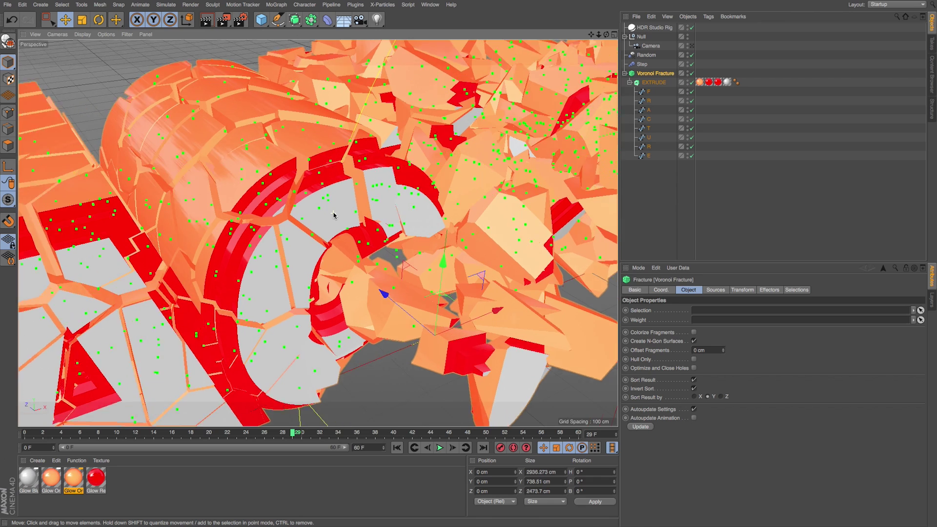
scroll(313, 217, up, 2)
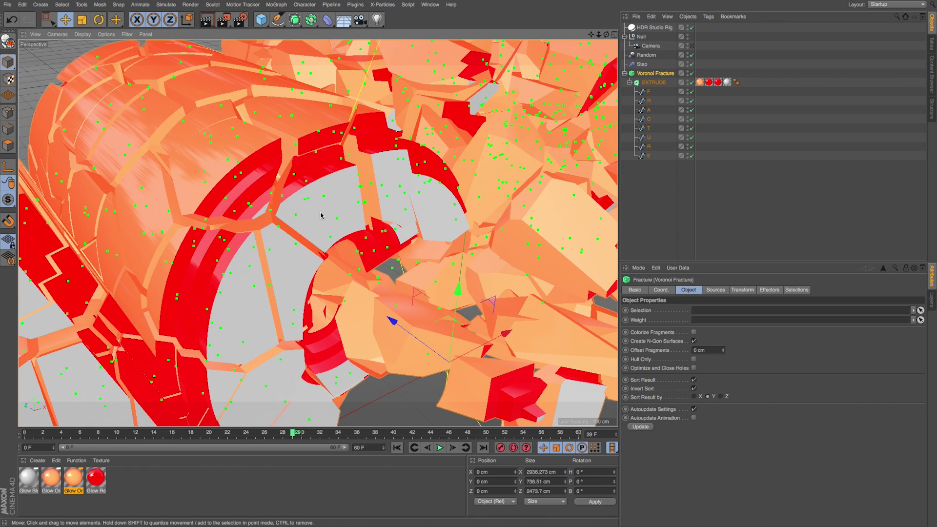
click(691, 46)
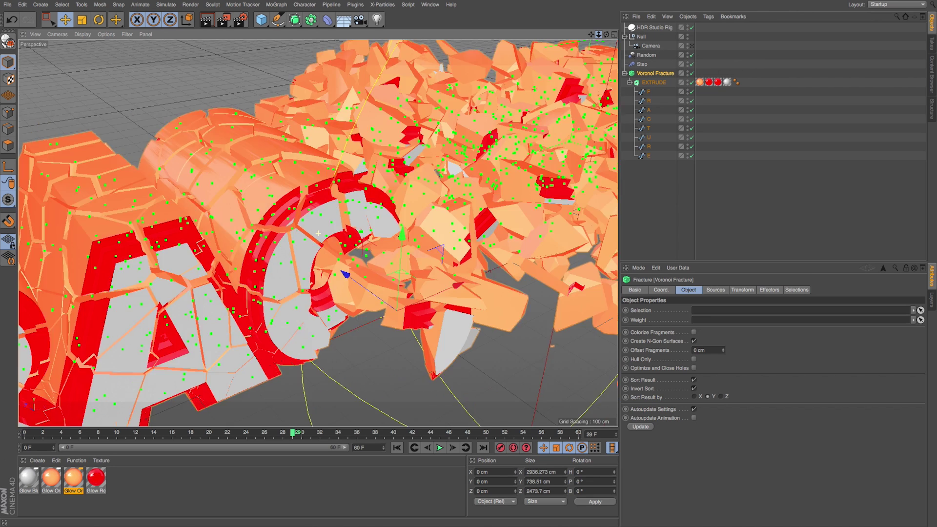
drag(599, 34, 551, 42)
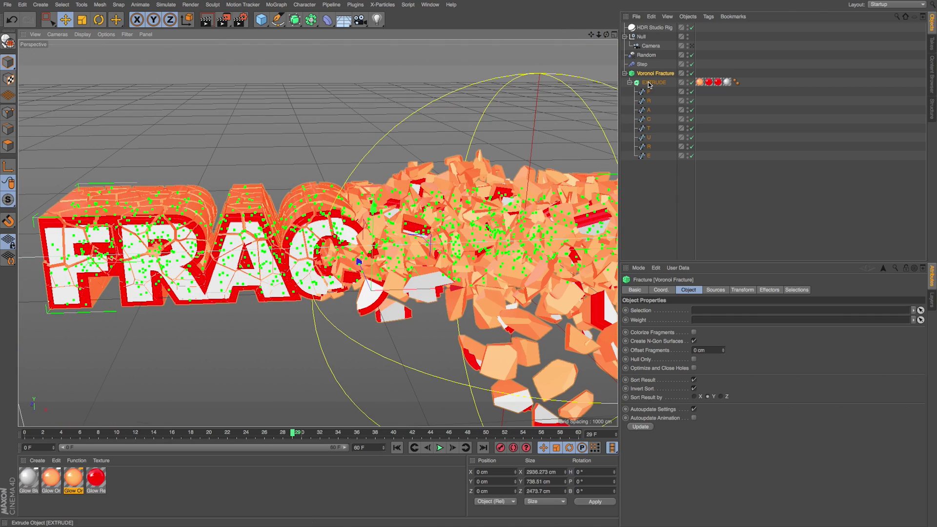
Take the EXTRUDE object out of Voronoi Fracture and delete every other top-level object, from Voronoi Fracture up to HDR Studio Rig
drag(648, 85, 644, 218)
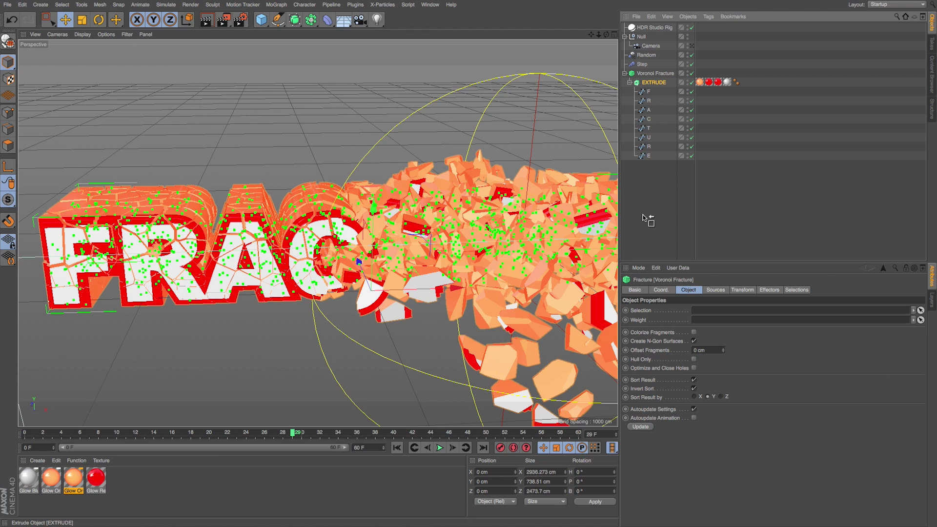
drag(642, 214, 644, 213)
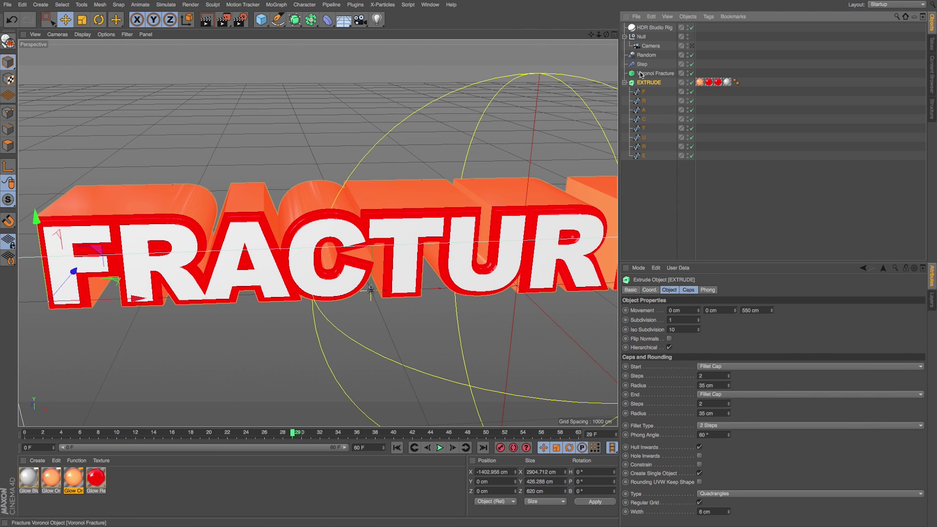
click(641, 73)
shift+click(638, 28)
key(Delete)
click(641, 28)
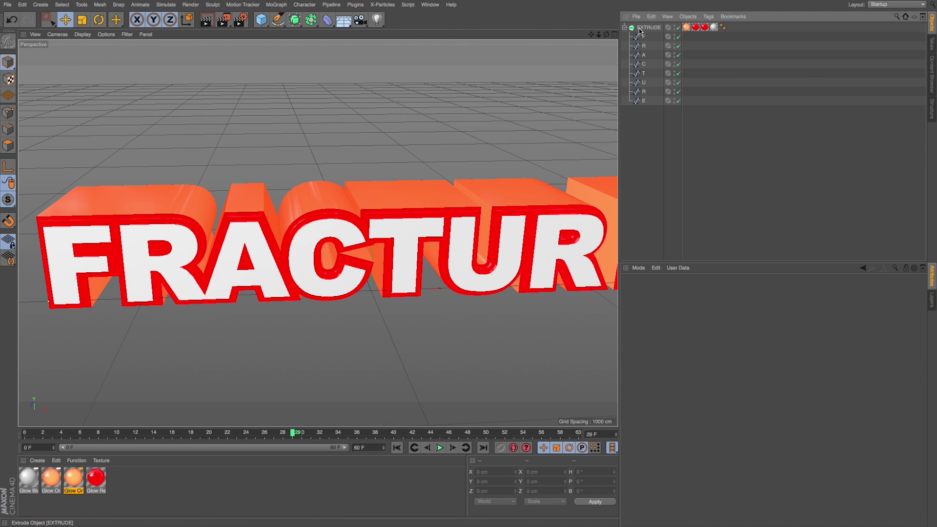
drag(591, 35, 514, 70)
alt+drag(517, 115, 517, 120)
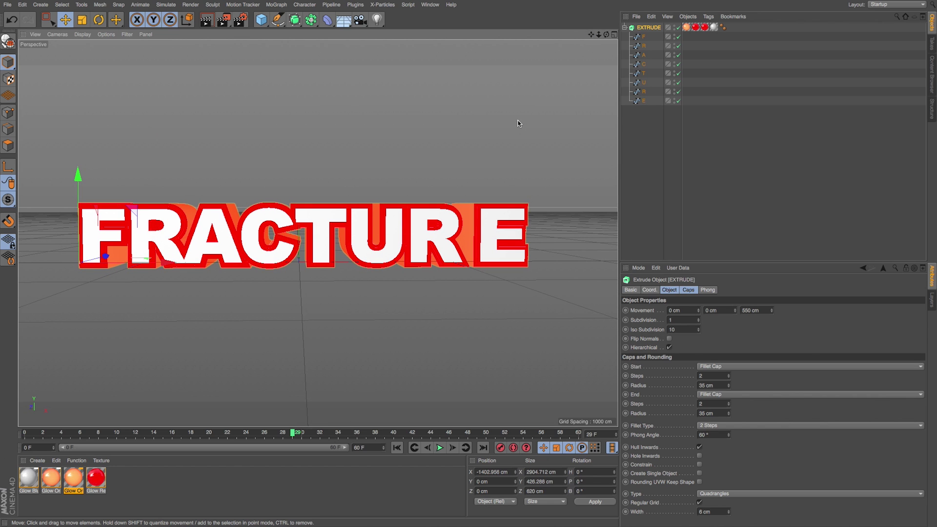
drag(278, 19, 418, 84)
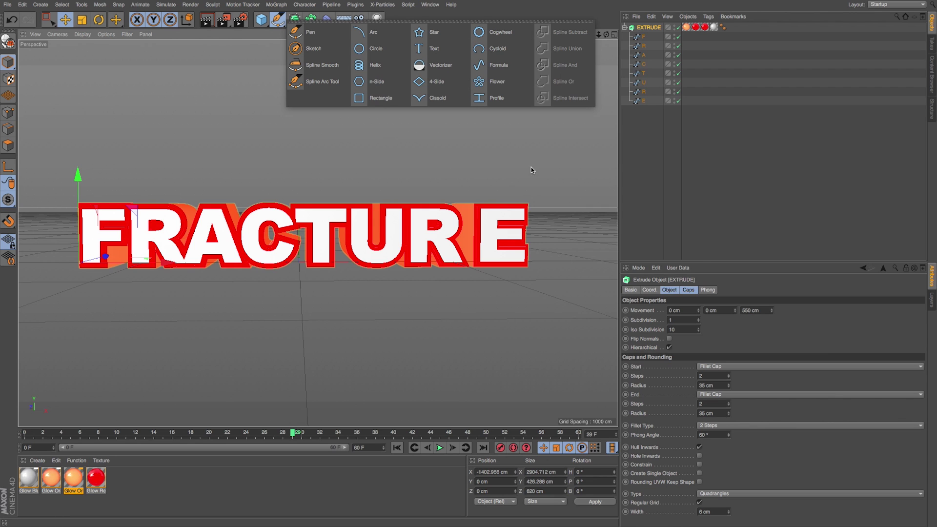
click(276, 4)
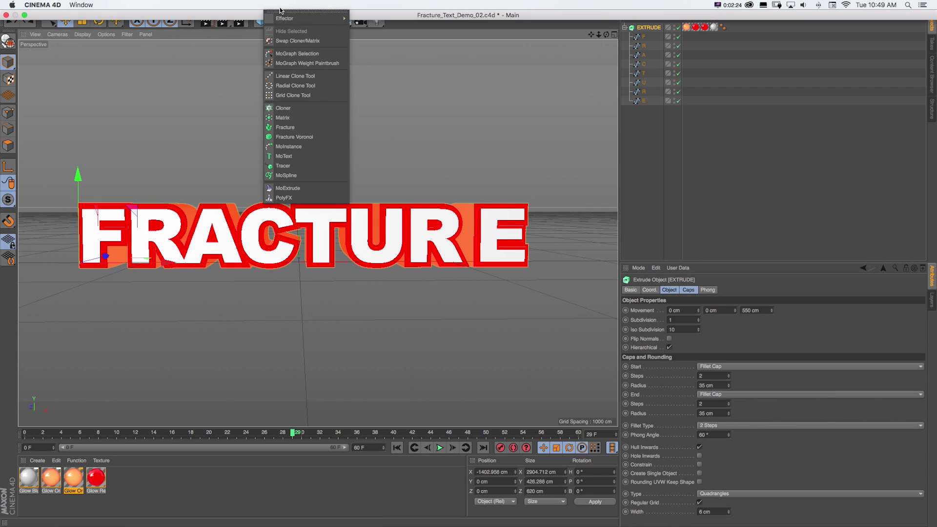
click(294, 160)
key(super+z)
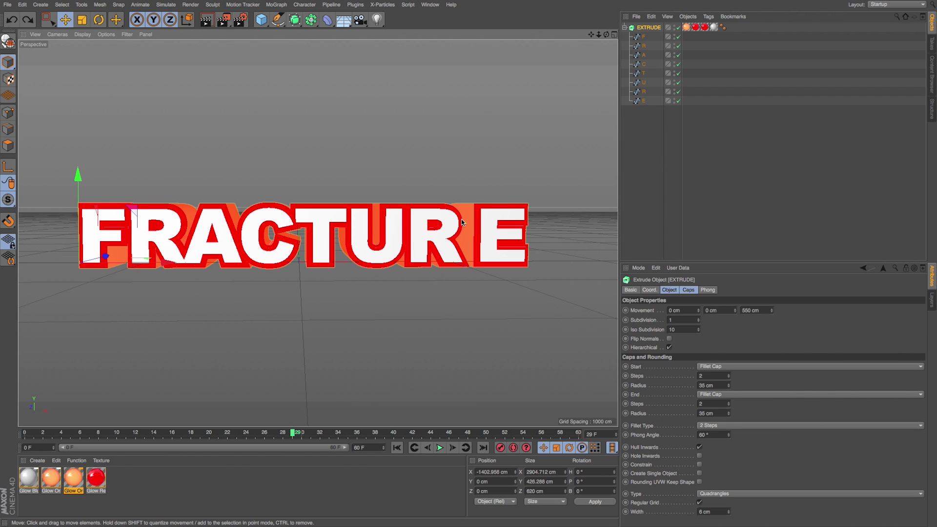
Inspect the texture tags on the EXTRUDE object, including the Glow Red ones
click(704, 28)
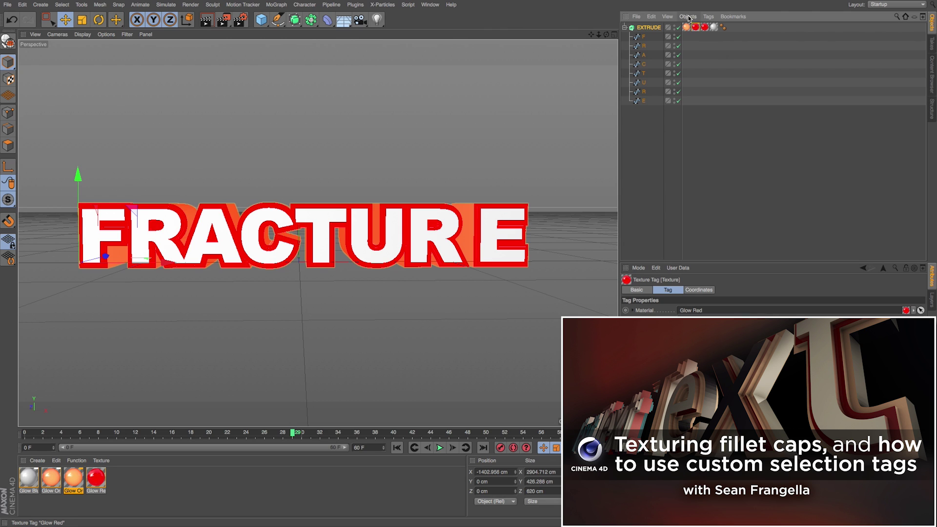
click(688, 28)
click(697, 29)
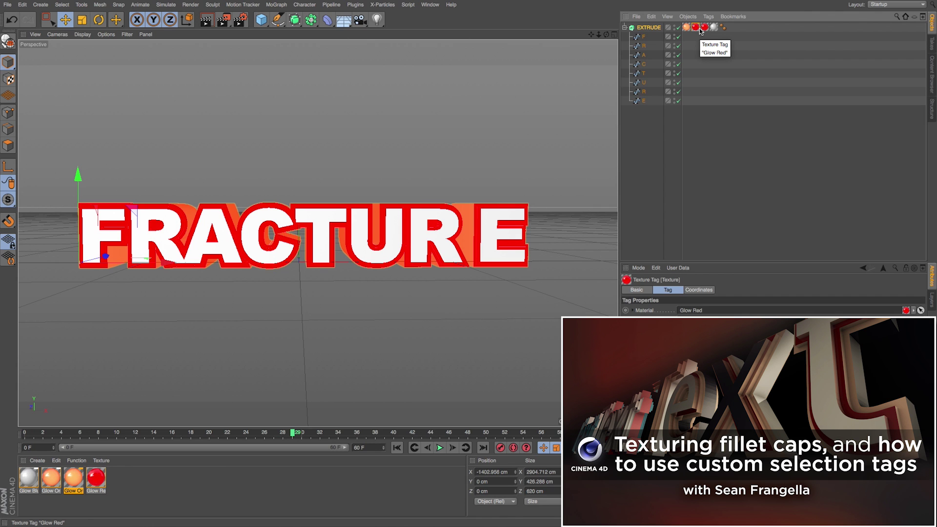
Add a Fracture Voronoi object as the parent of EXTRUDE
click(638, 29)
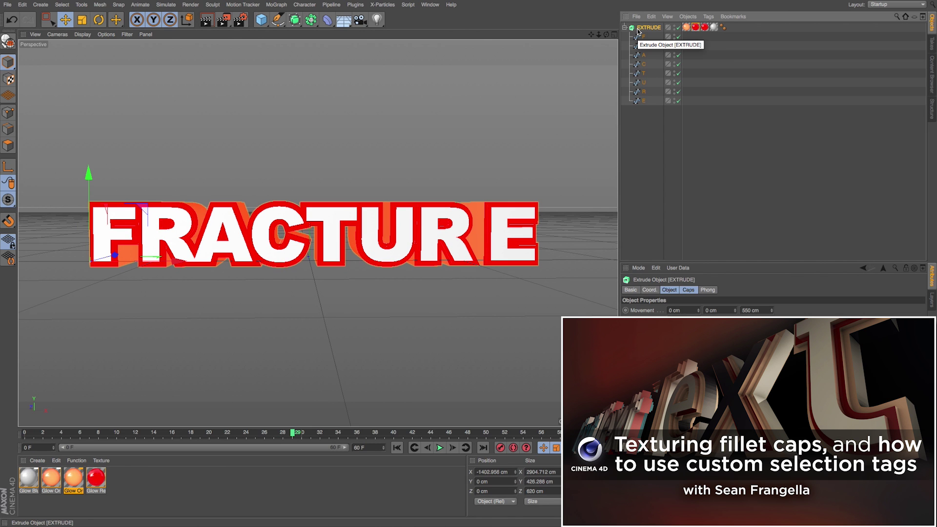
alt+drag(496, 101, 508, 104)
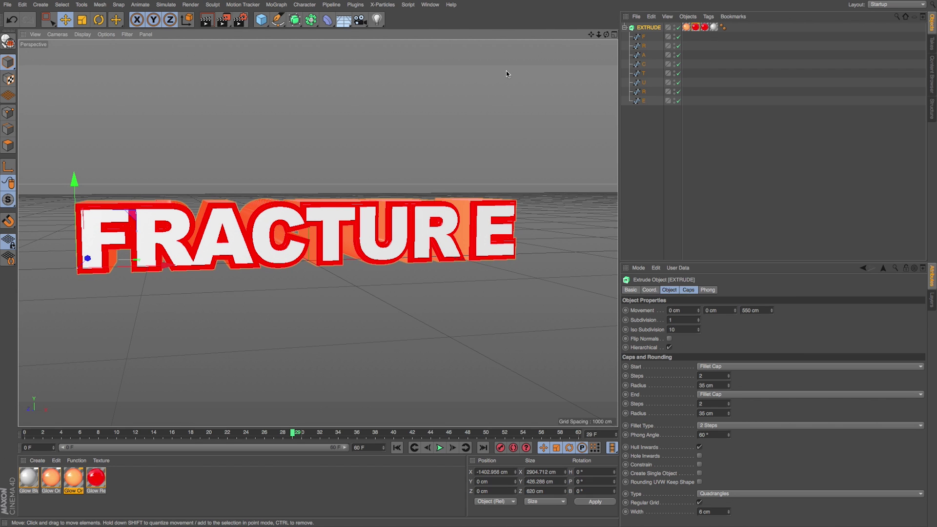
click(278, 5)
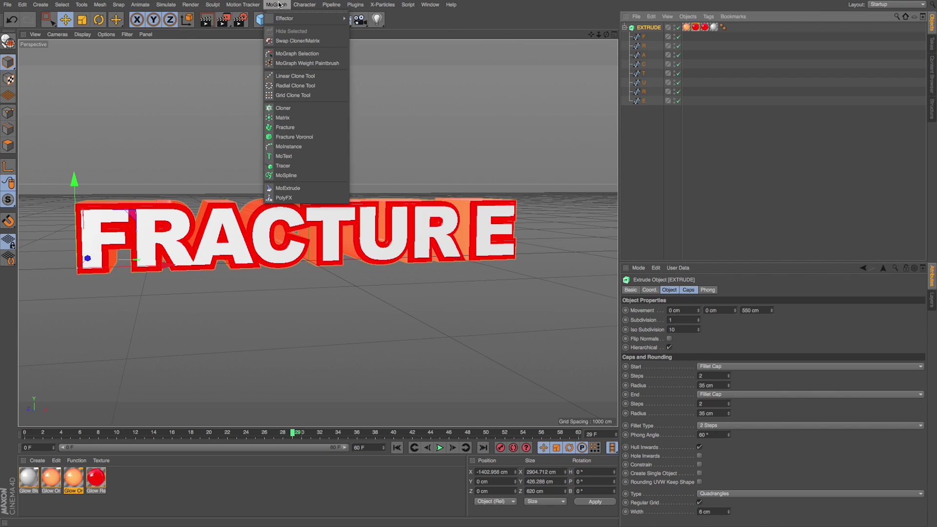
click(308, 141)
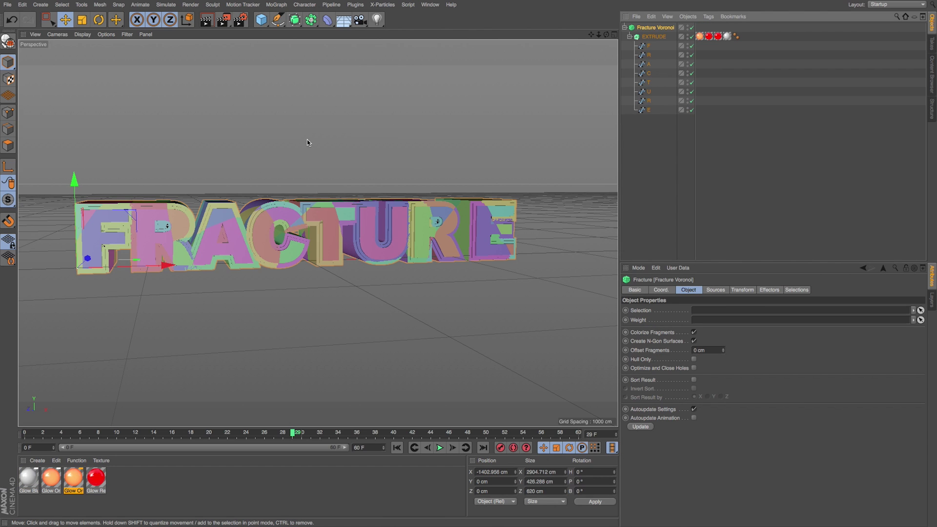
Set the point amount of the Fracture Voronoi's Point Generator - Distribution source to 300
scroll(306, 140, up, 3)
click(714, 290)
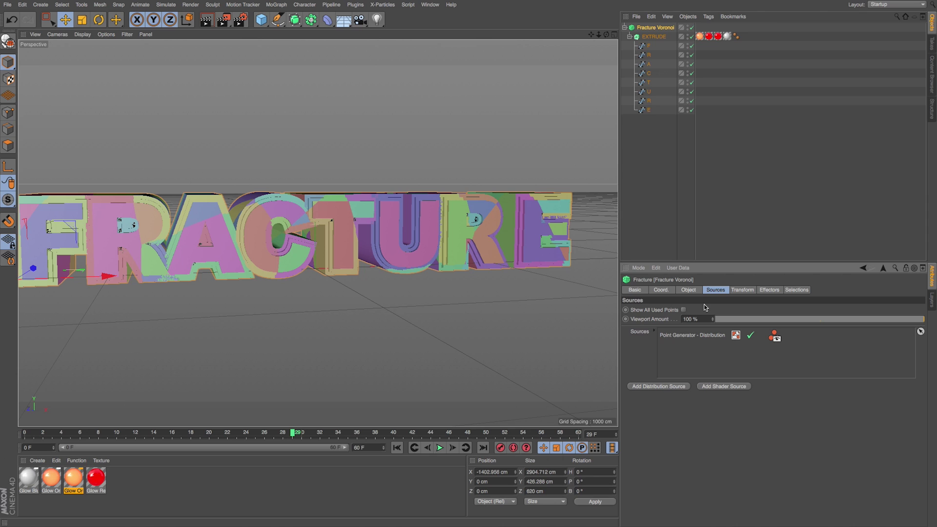
click(682, 337)
click(712, 434)
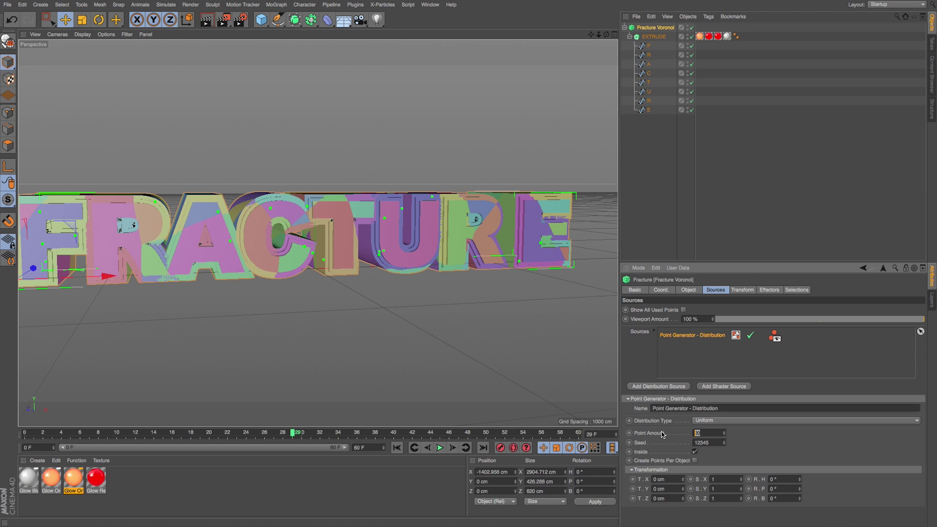
key(Return)
alt+drag(518, 115, 522, 138)
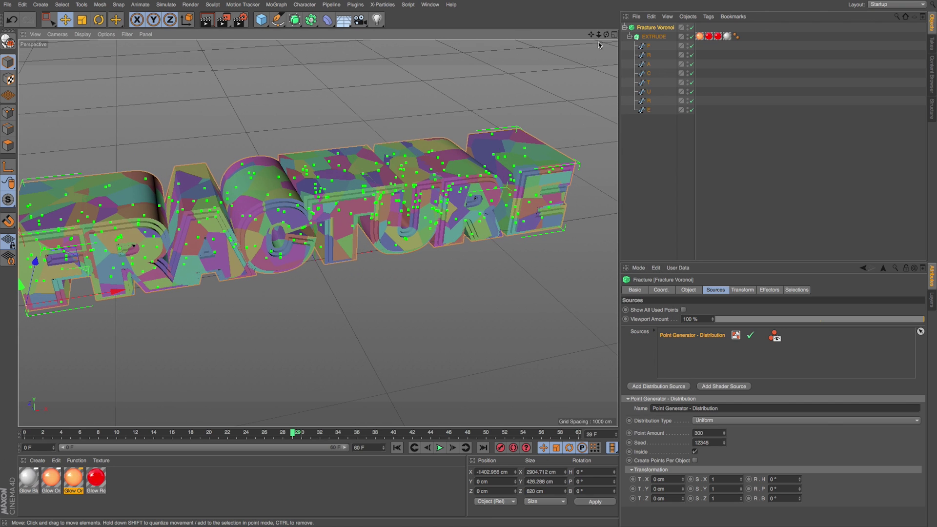
drag(591, 35, 608, 34)
Turn off Colorize Fragments on the Fracture Voronoi and compare the text with the fracture disabled and enabled
click(689, 290)
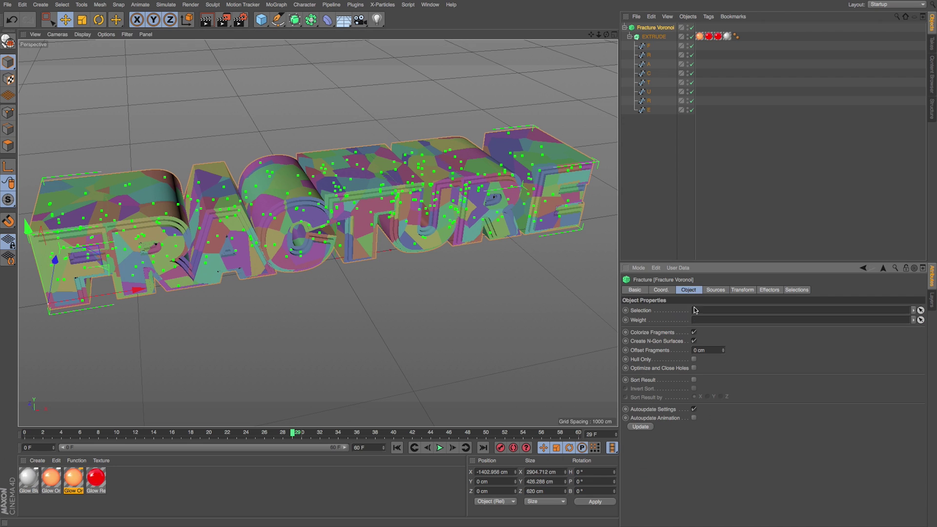
click(694, 332)
alt+drag(358, 265, 365, 235)
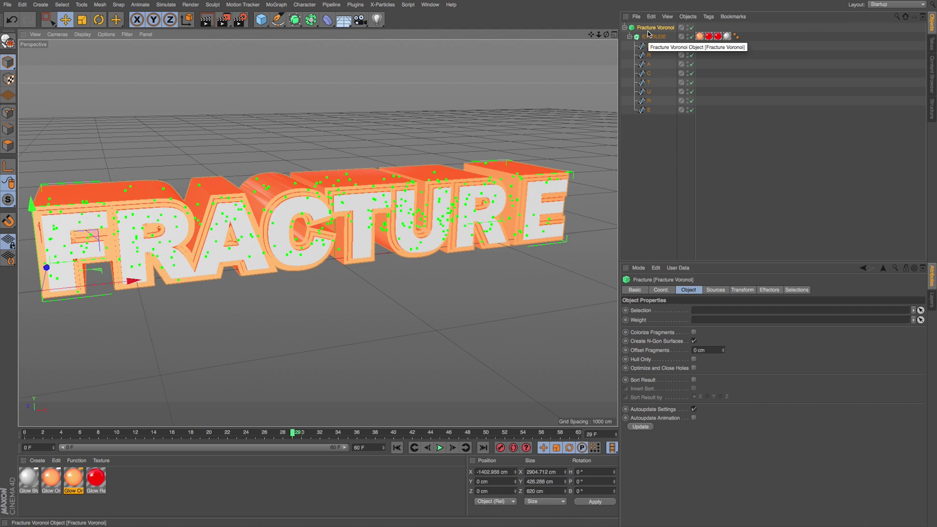
click(691, 28)
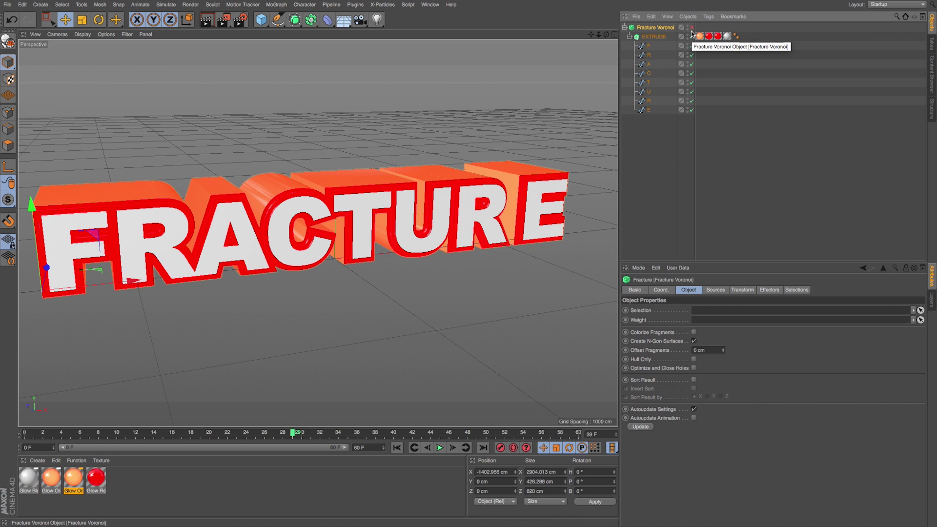
click(691, 28)
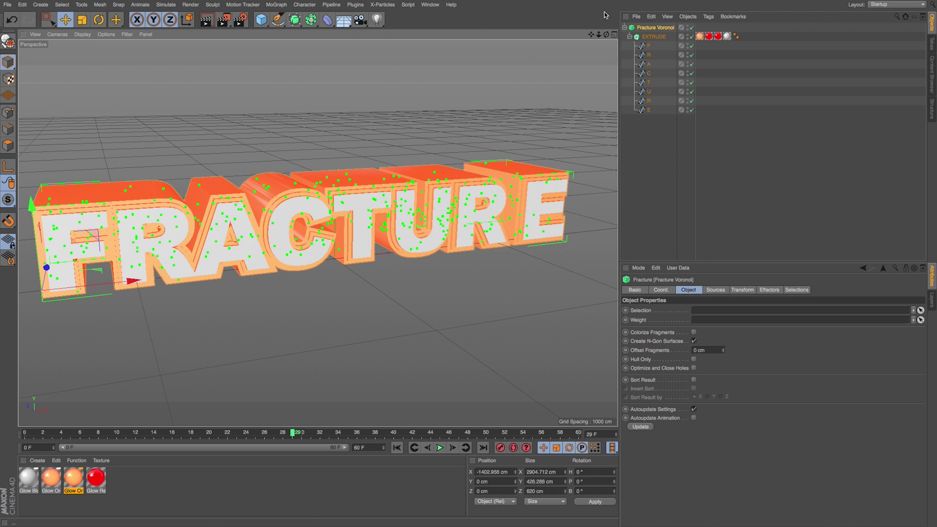
Add a Random effector to the Fracture Voronoi with position 61, 108 and 67 cm and rotation 13°, 66° and 33°
click(283, 8)
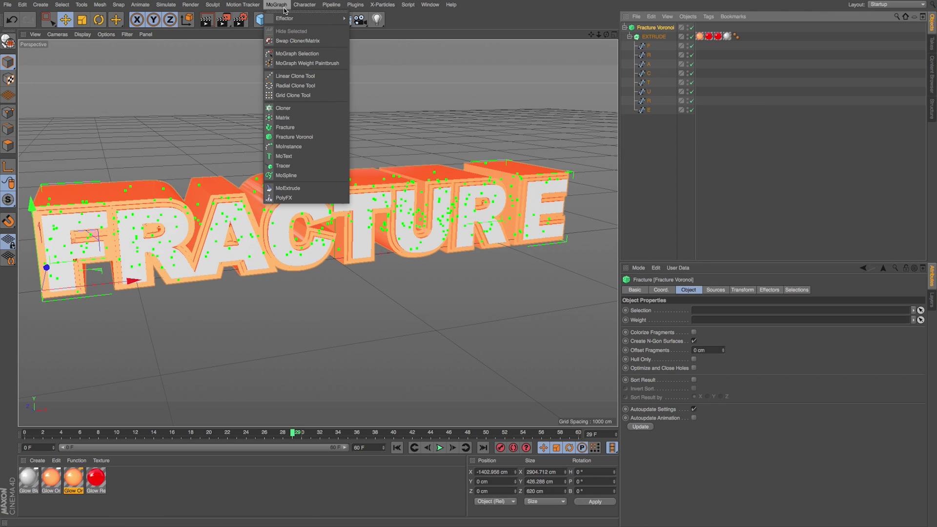
mouse_move(292, 19)
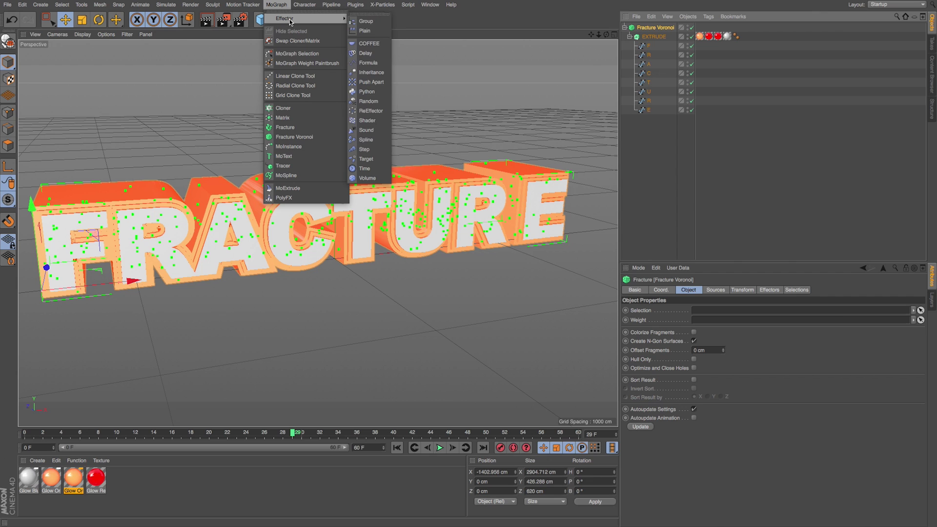
click(375, 101)
click(711, 292)
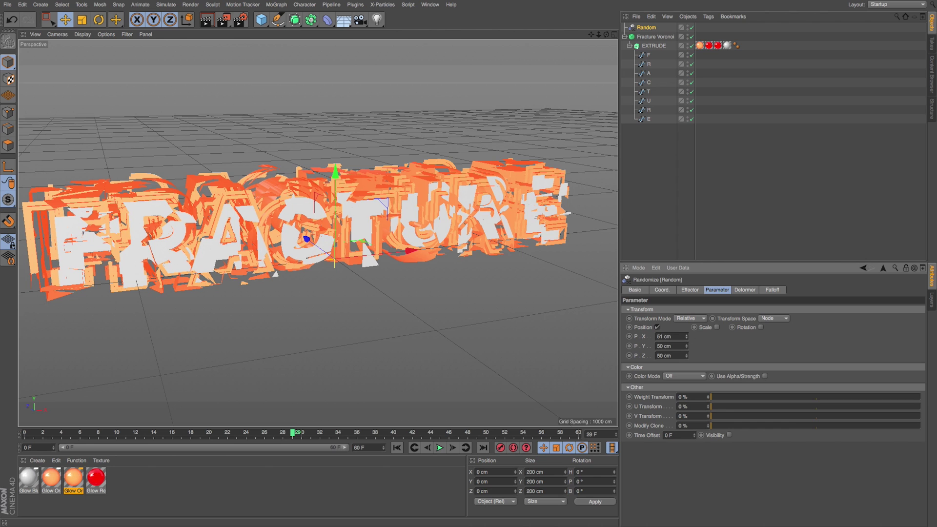
drag(687, 338, 691, 359)
click(760, 327)
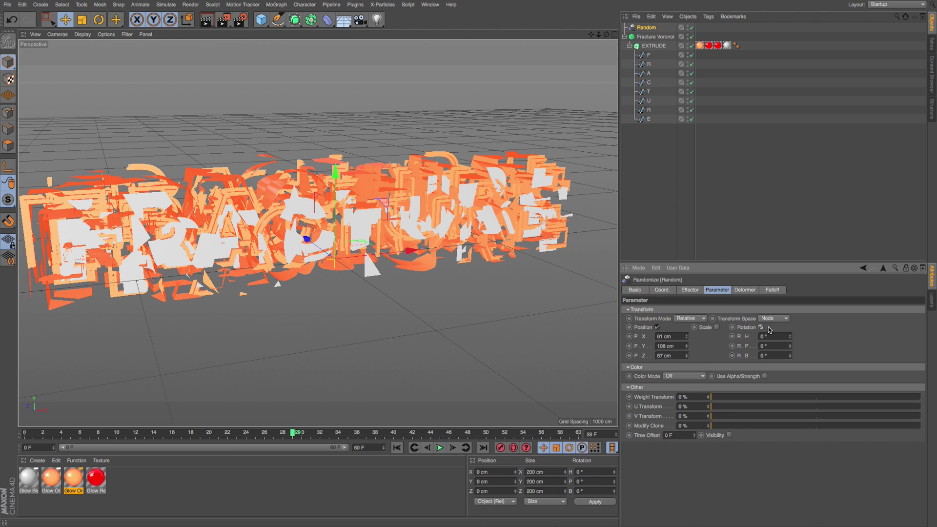
drag(789, 337, 791, 362)
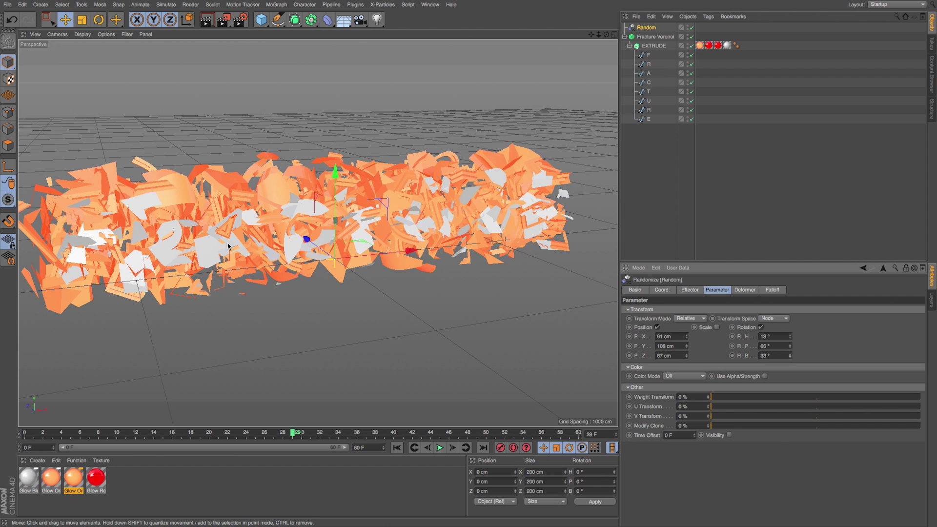
Preview the scattered fragments up close in an interactive render region and close the region
alt+drag(227, 247, 258, 241)
alt+right_drag(219, 246, 225, 242)
key(alt+r)
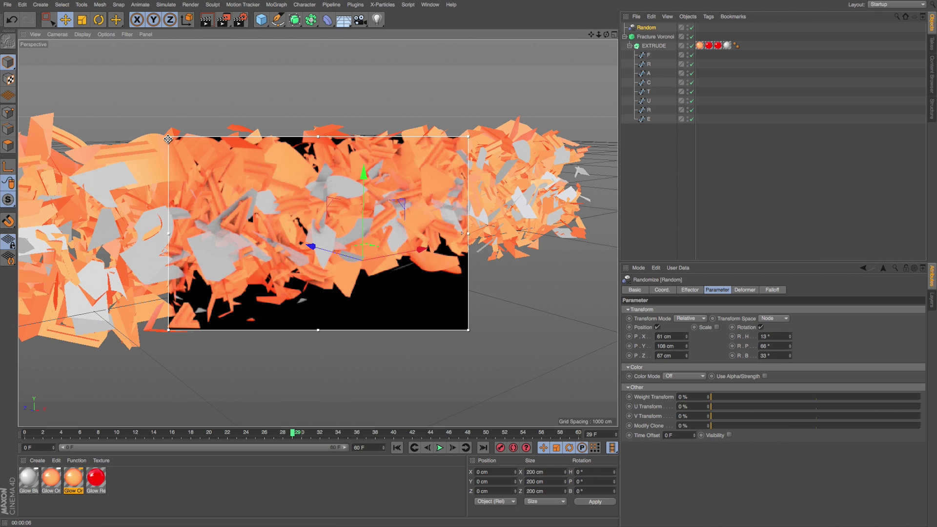
key(alt+r)
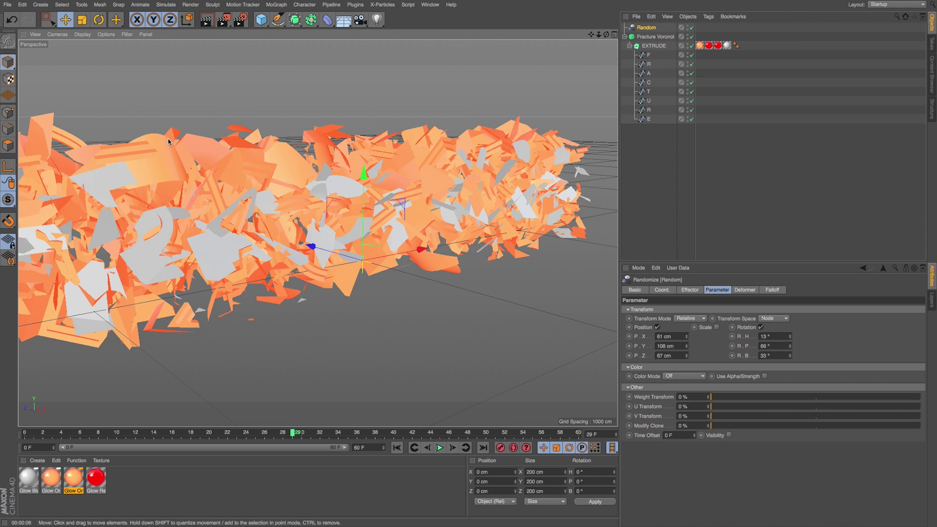
Enable Create Single Object on EXTRUDE and check the text with the Random effector switched off and back on
click(649, 46)
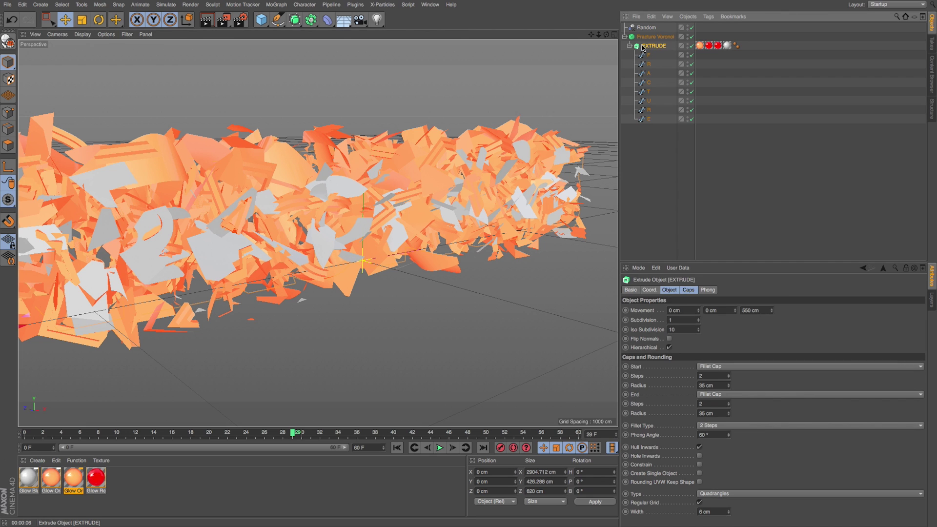
click(700, 474)
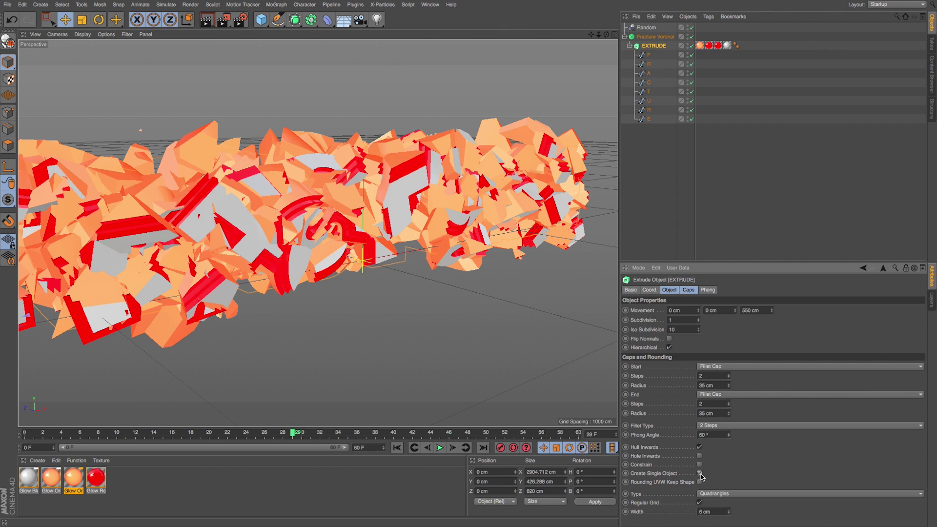
click(690, 28)
scroll(368, 210, up, 3)
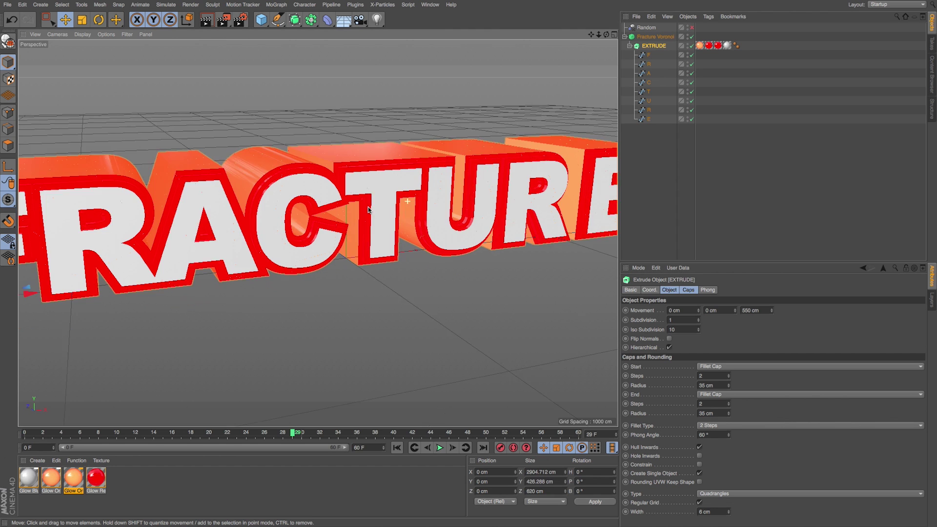
scroll(371, 205, down, 4)
scroll(374, 204, down, 4)
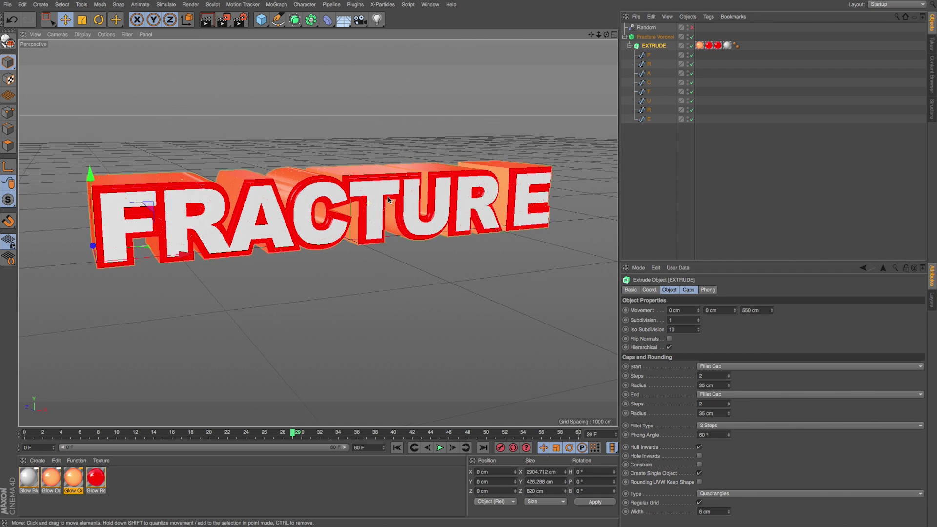
alt+drag(389, 200, 412, 197)
click(692, 28)
Vary the Random effector's strength to test how the fragments scatter
click(647, 28)
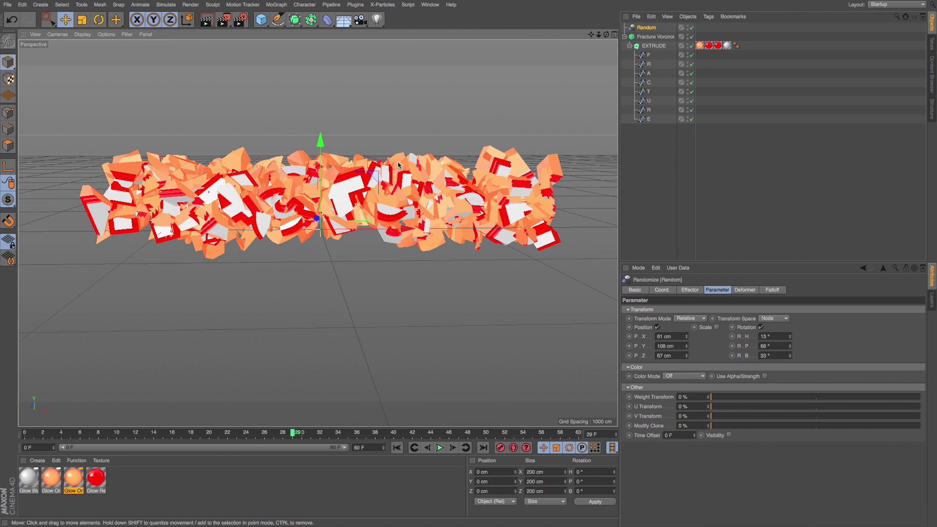
click(685, 290)
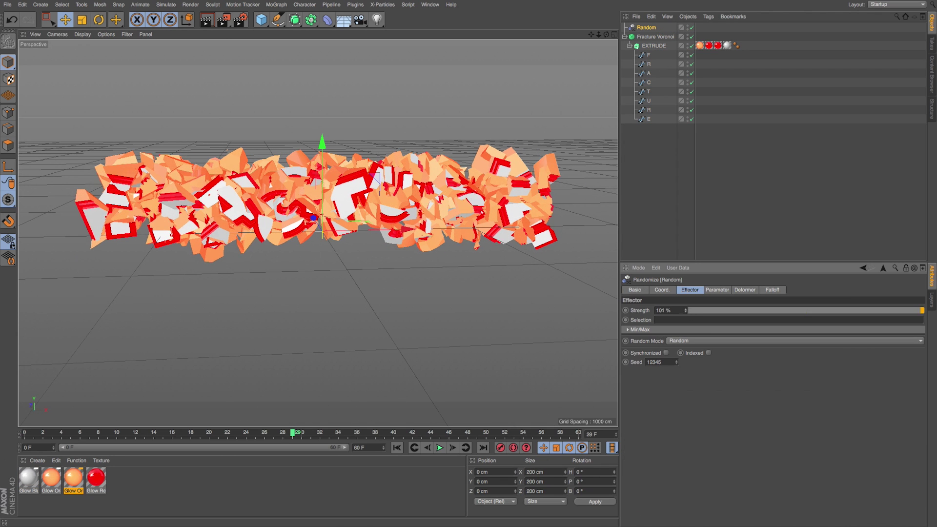
mouse_move(686, 310)
mouse_down()
mouse_move(686, 342)
mouse_move(686, 311)
mouse_up()
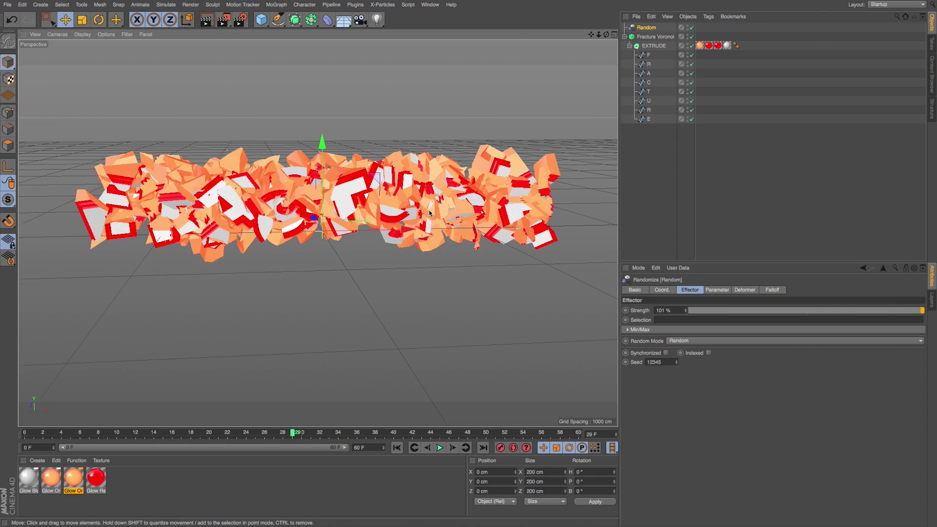
Examine the solid fragments up close with an interactive render preview and reframe the whole text from the front
scroll(377, 215, up, 5)
alt+drag(376, 216, 418, 212)
key(alt+r)
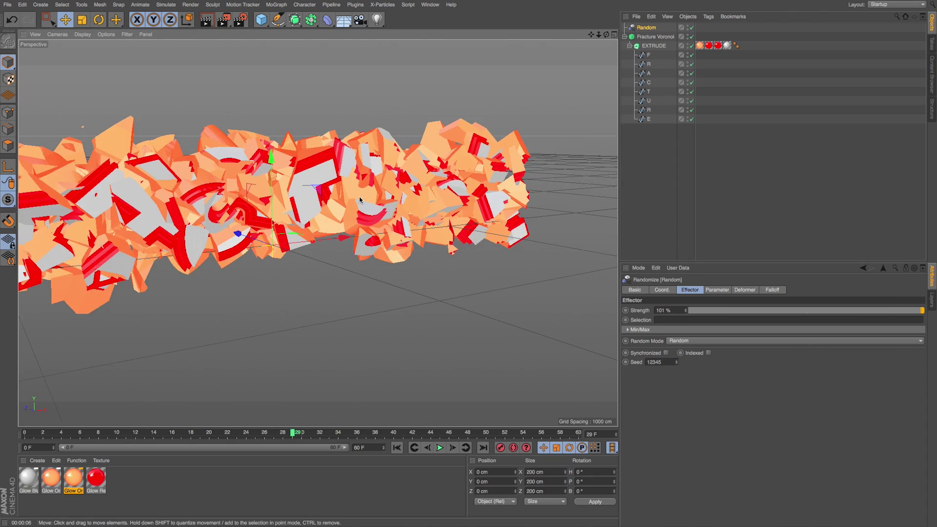
alt+drag(356, 199, 293, 188)
scroll(299, 197, down, 2)
drag(591, 35, 614, 57)
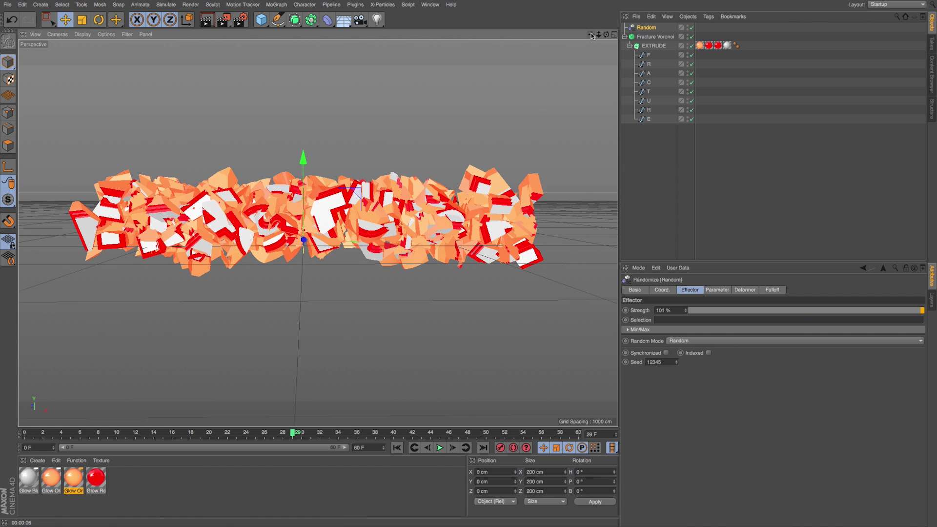
Keyframe the Random effector's strength at 100% on frame 0
key(shift+f)
drag(678, 311, 632, 308)
text(100)
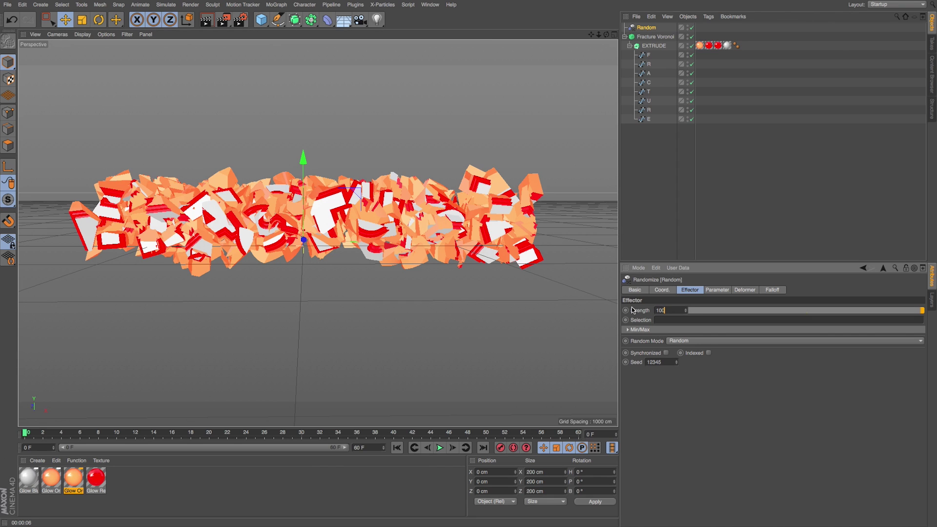
key(Return)
ctrl+click(626, 310)
Try keyframing the Random effector's strength at 0% on frame 30, and undo the strength keyframes
drag(25, 433, 302, 433)
drag(676, 310, 632, 311)
text(00)
key(Return)
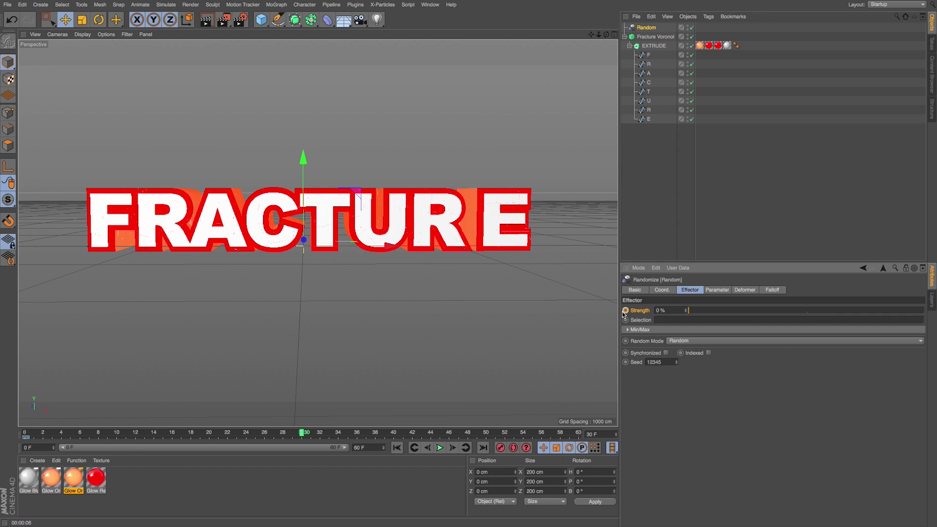
ctrl+click(626, 311)
drag(299, 436, 3, 418)
key(super+z)
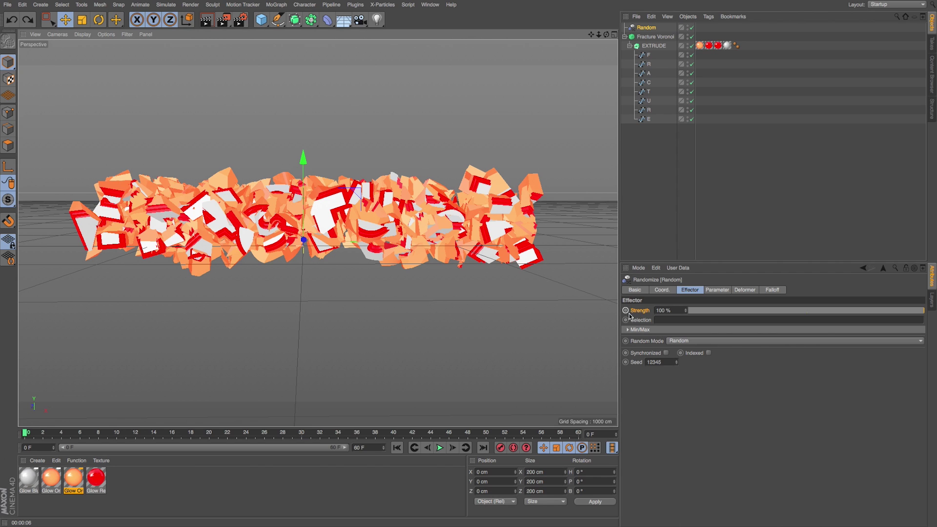
Set the Random effector's falloff shape to Sphere
click(766, 291)
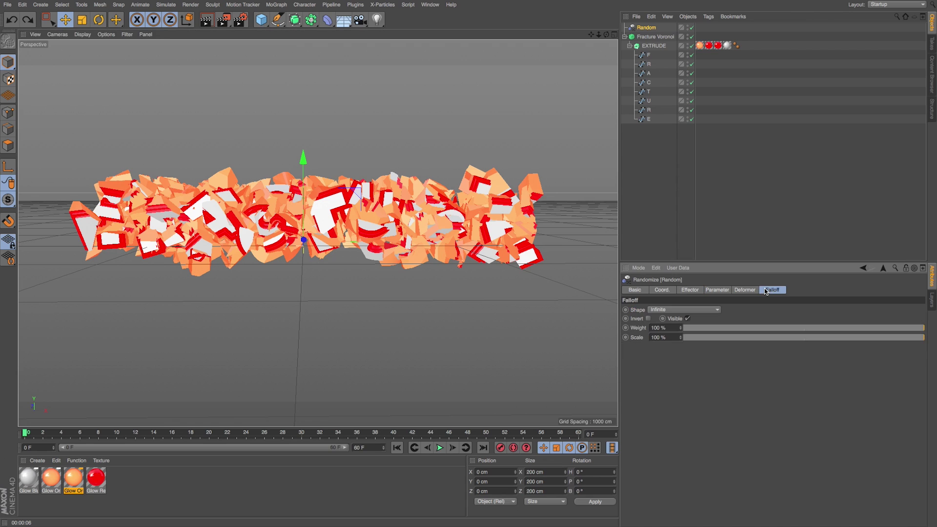
click(670, 311)
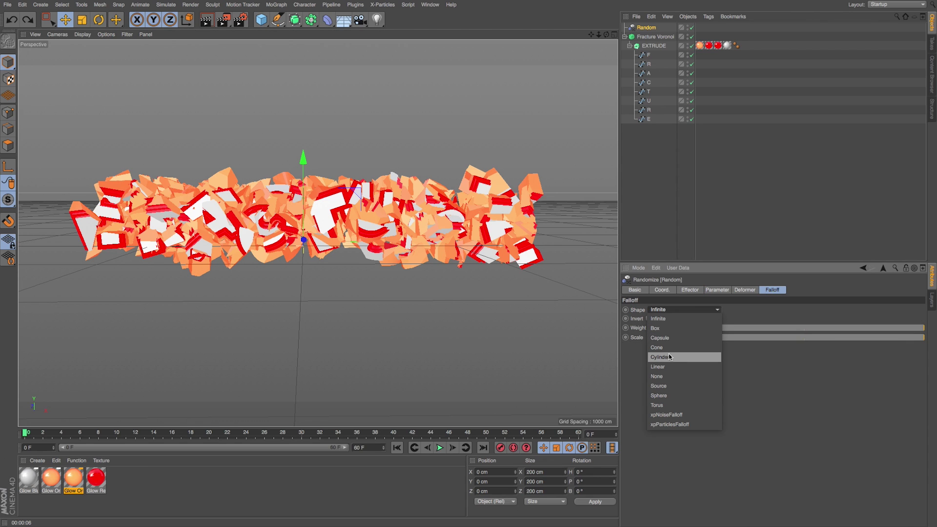
click(664, 396)
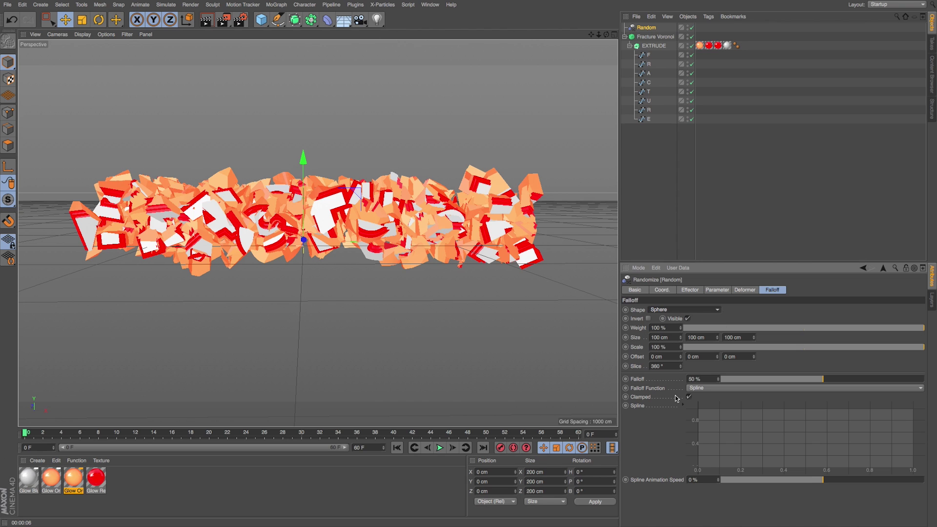
Scale the Random effector's spherical falloff to about 793 cm and shift the effector along X to about -63 cm
key(t)
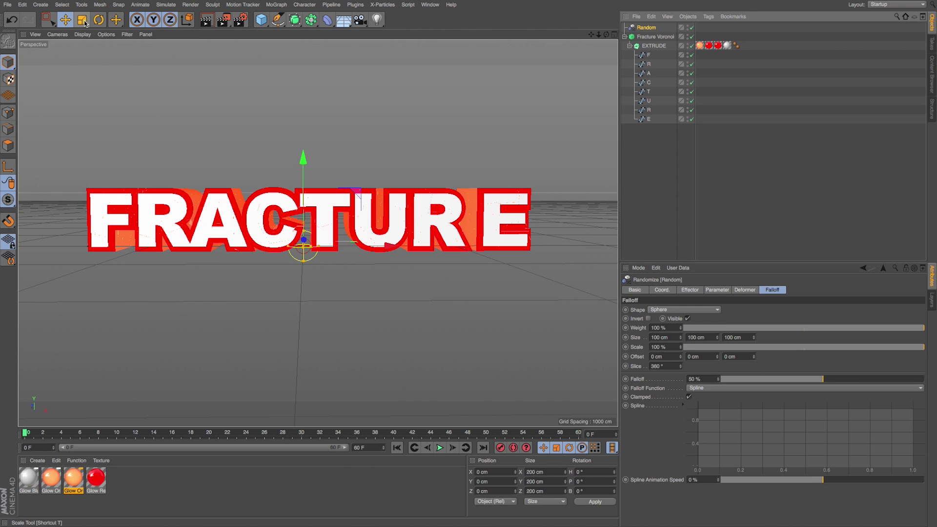
drag(431, 204, 669, 246)
click(647, 28)
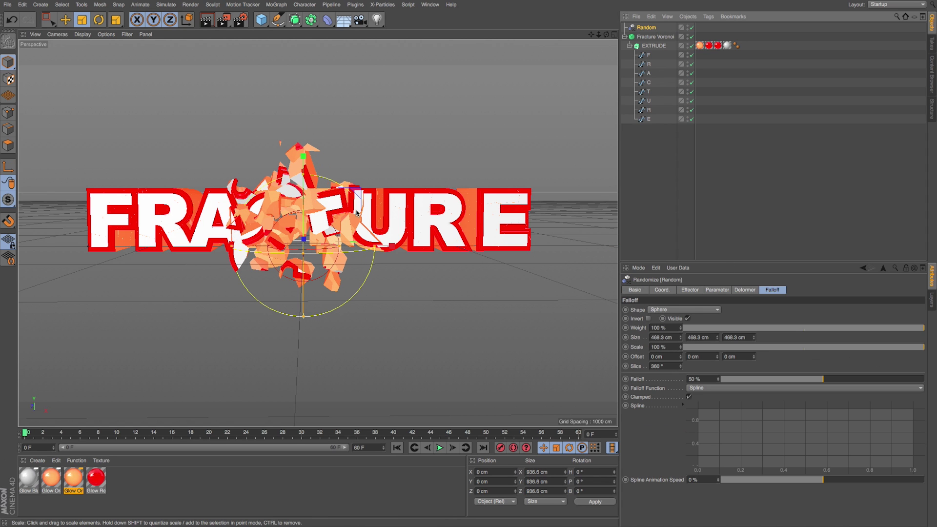
drag(359, 207, 393, 88)
drag(505, 188, 436, 197)
key(e)
click(650, 28)
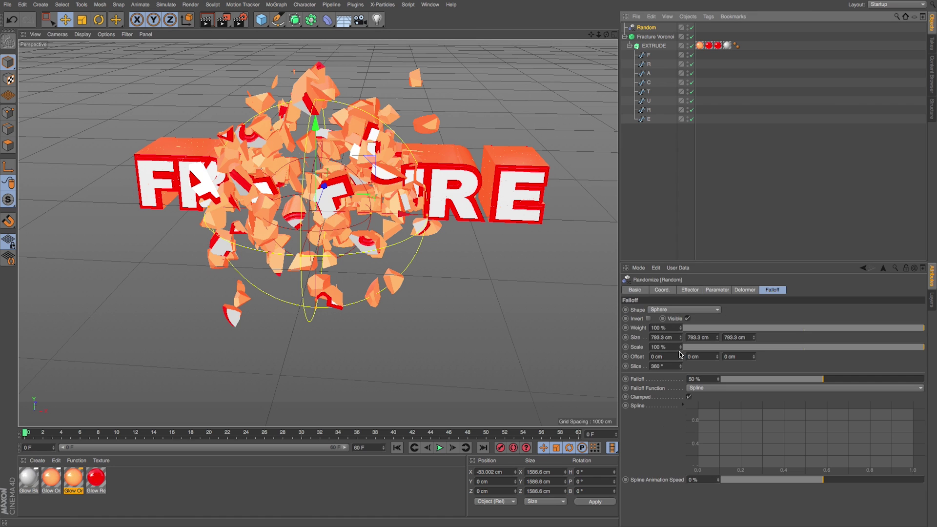
Test the sphere's falloff at 0% while moving the effector along the text, and settle it at 100%
mouse_move(680, 348)
mouse_down()
mouse_move(681, 317)
mouse_move(681, 347)
mouse_up()
key(super+z)
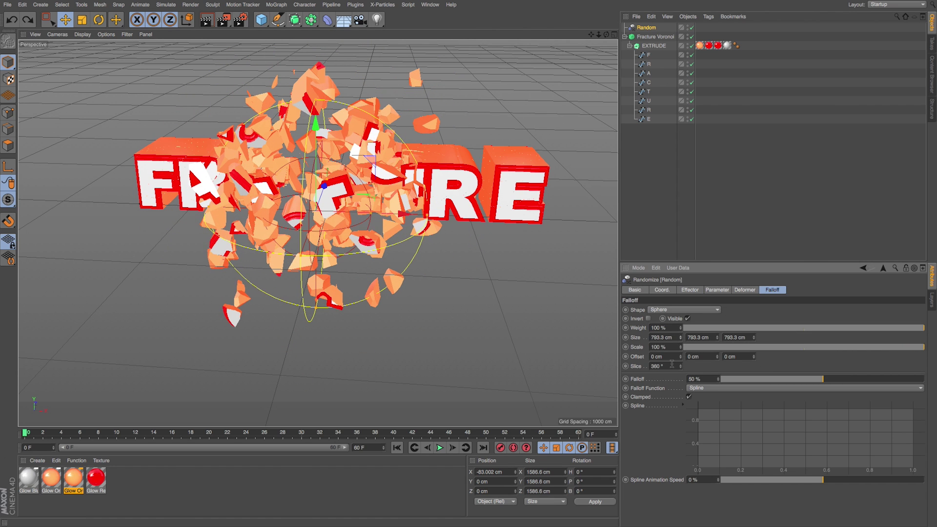
drag(723, 381, 924, 381)
alt+drag(389, 173, 432, 156)
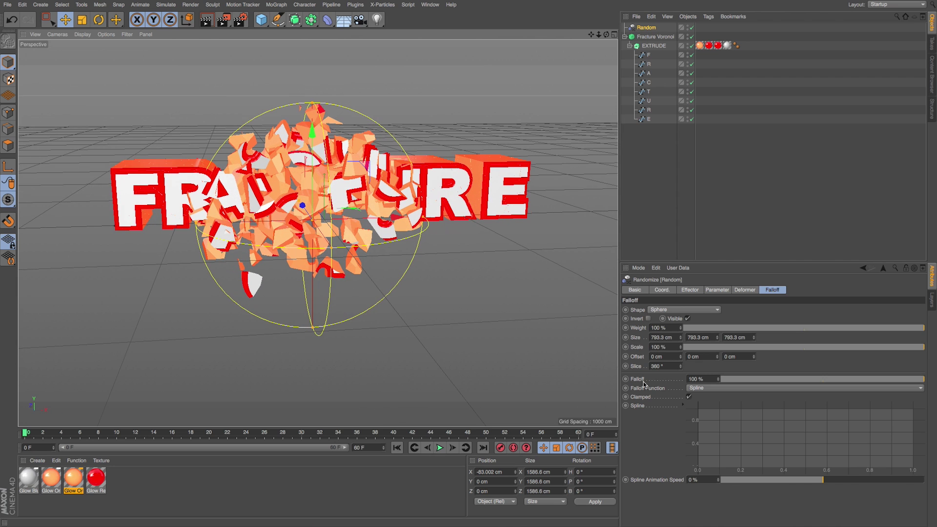
drag(718, 379, 718, 429)
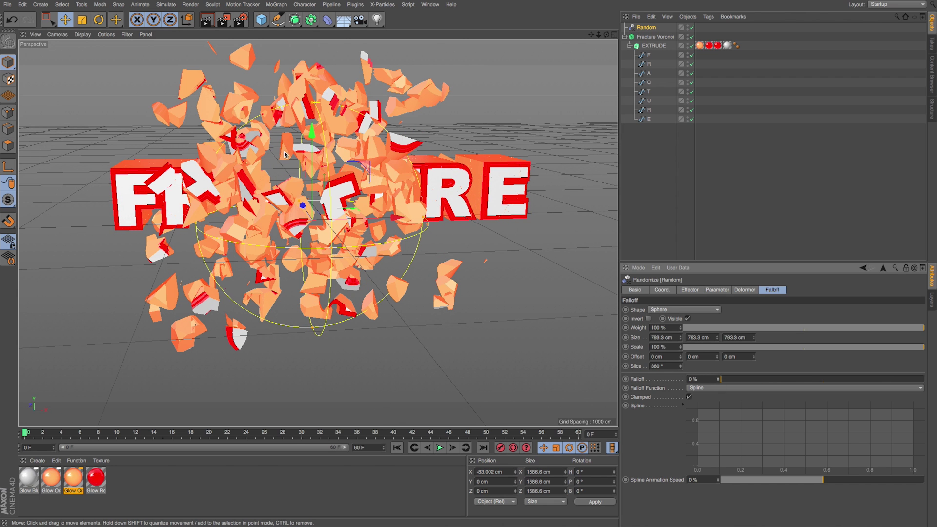
alt+drag(326, 155, 293, 187)
key(e)
drag(345, 228, 350, 228)
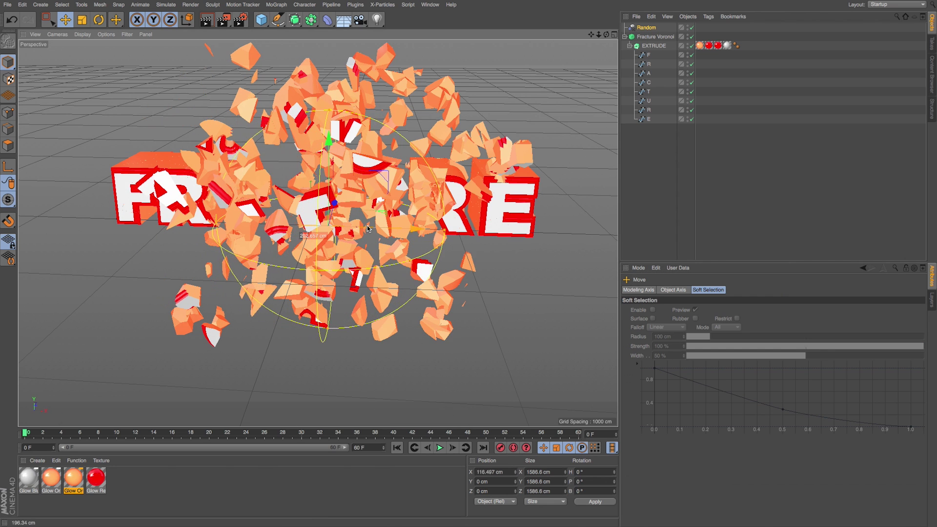
drag(367, 229, 337, 229)
drag(718, 380, 718, 331)
Move the Random effector over the start of the word at X about -1060 cm and keyframe its X position on frame 0
alt+drag(405, 192, 223, 218)
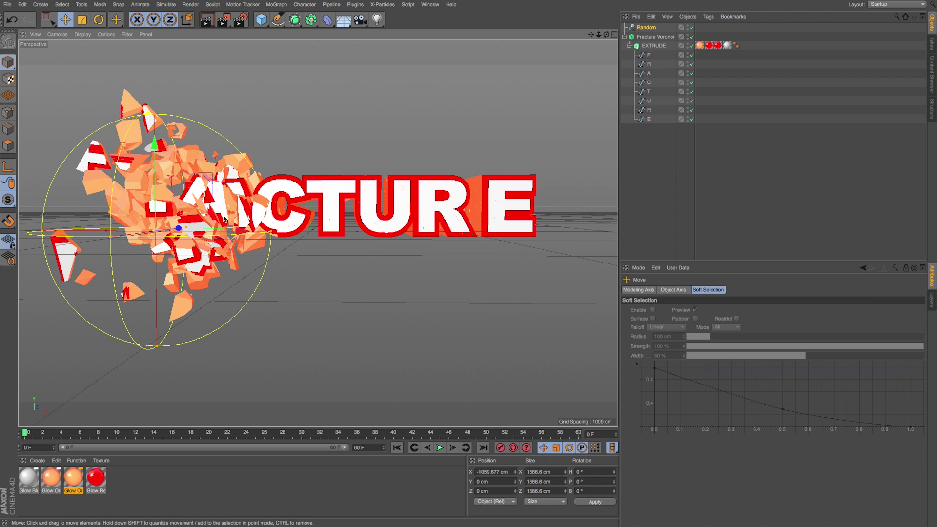
click(644, 28)
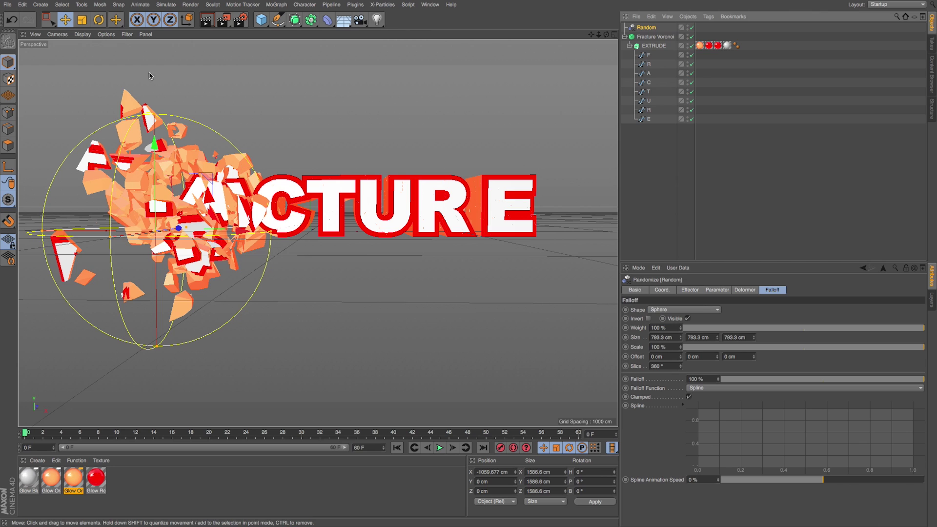
click(652, 290)
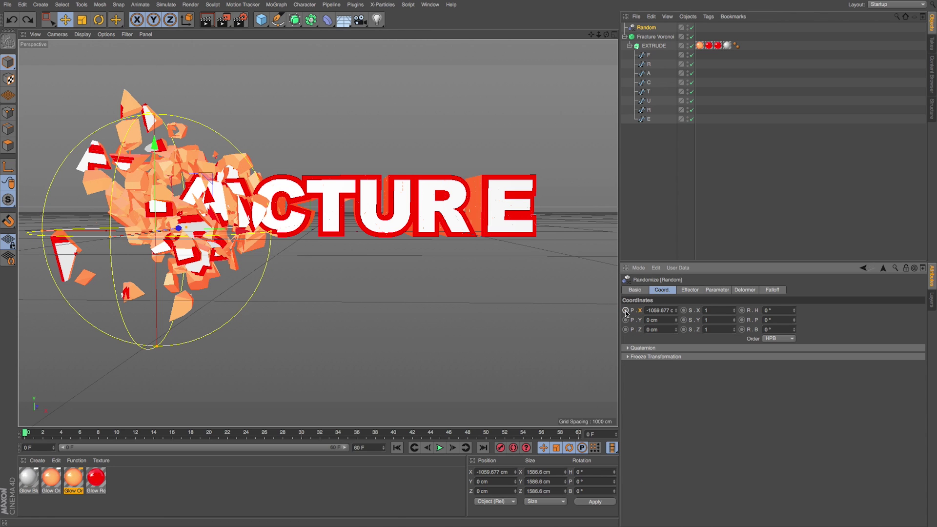
click(626, 311)
Move the Random effector beyond the final E to X about 2383 cm and keyframe its X position on frame 30
drag(25, 434, 197, 438)
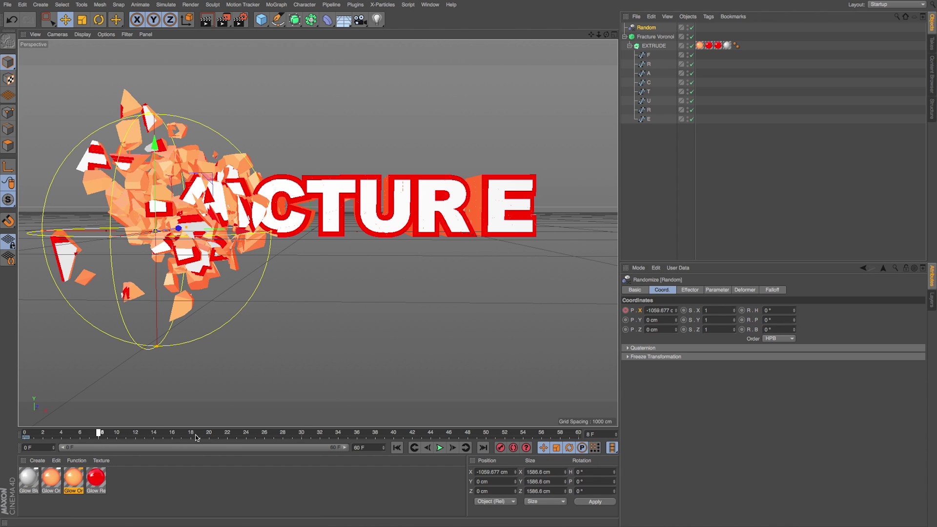
drag(243, 230, 755, 231)
ctrl+click(626, 311)
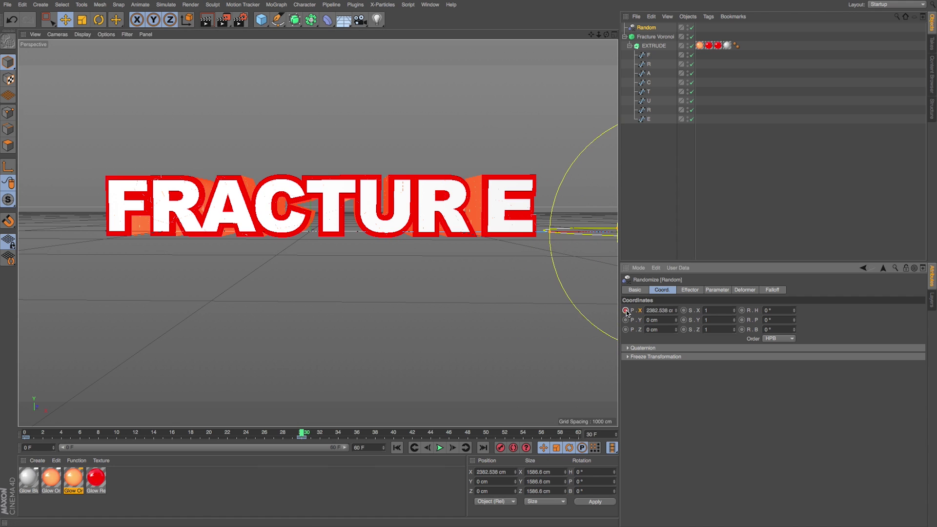
Play the animation from the start and move the Random effector's end keyframe from frame 30 to frame 60
key(shift+f)
click(439, 449)
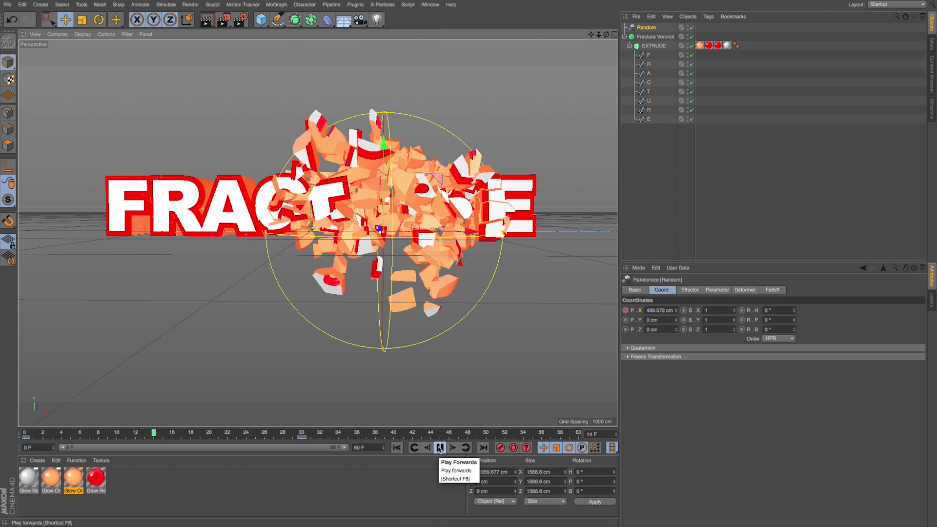
drag(300, 438, 578, 438)
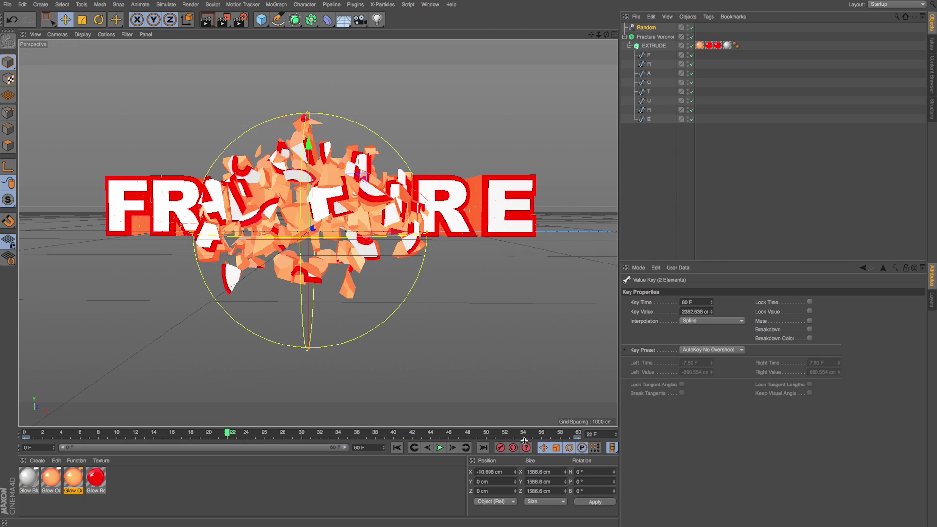
Play back the slower animation and inspect the fragments at frame 32 with an interactive render preview
click(439, 448)
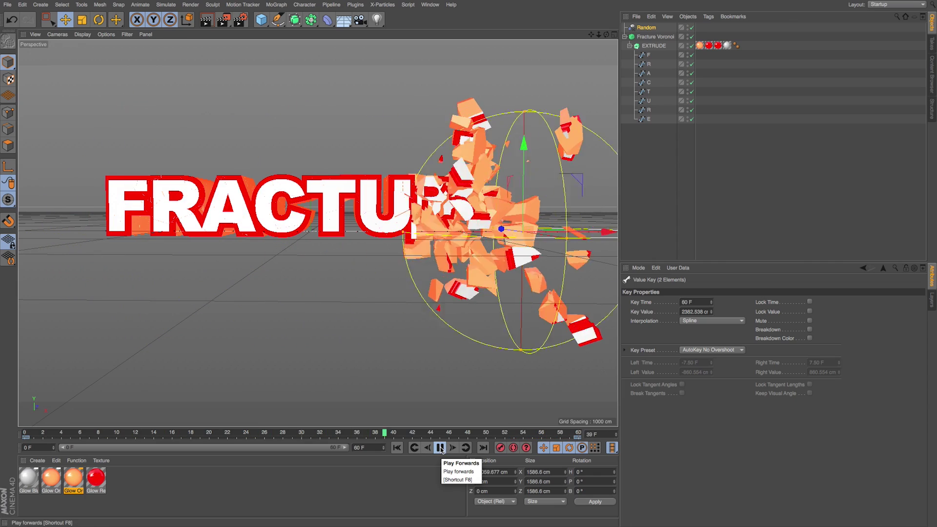
click(441, 448)
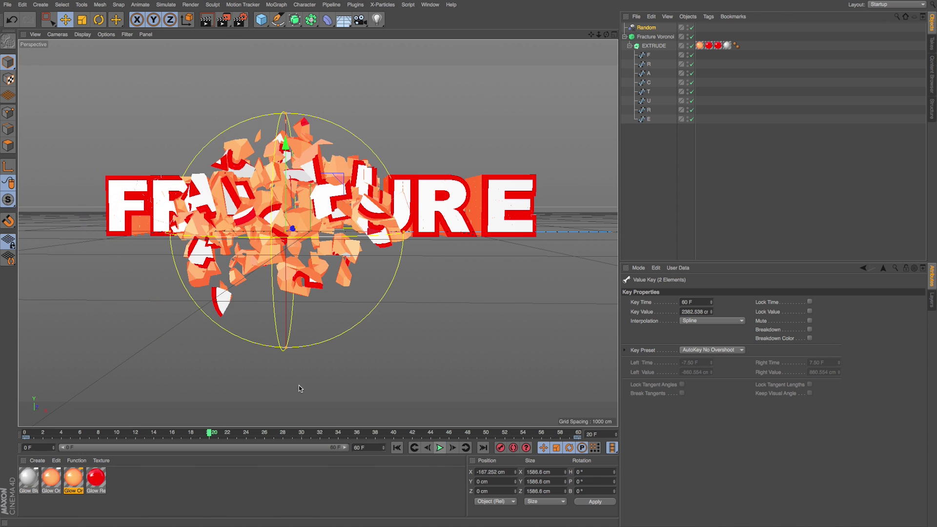
drag(222, 433, 320, 433)
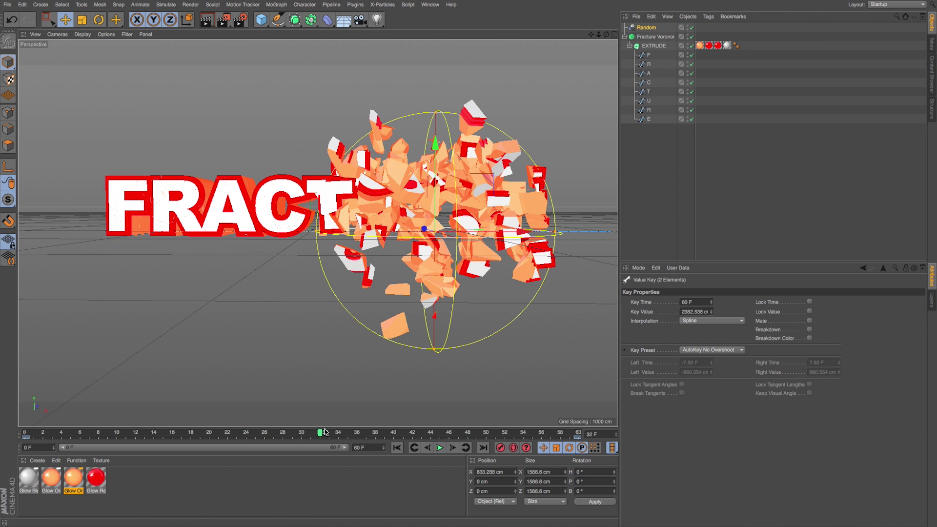
alt+drag(264, 416, 287, 292)
key(alt+r)
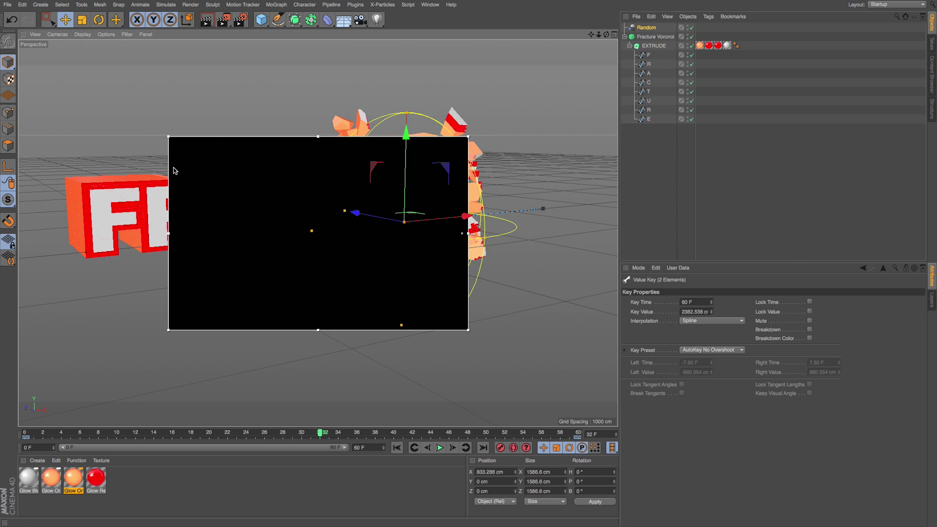
key(alt+r)
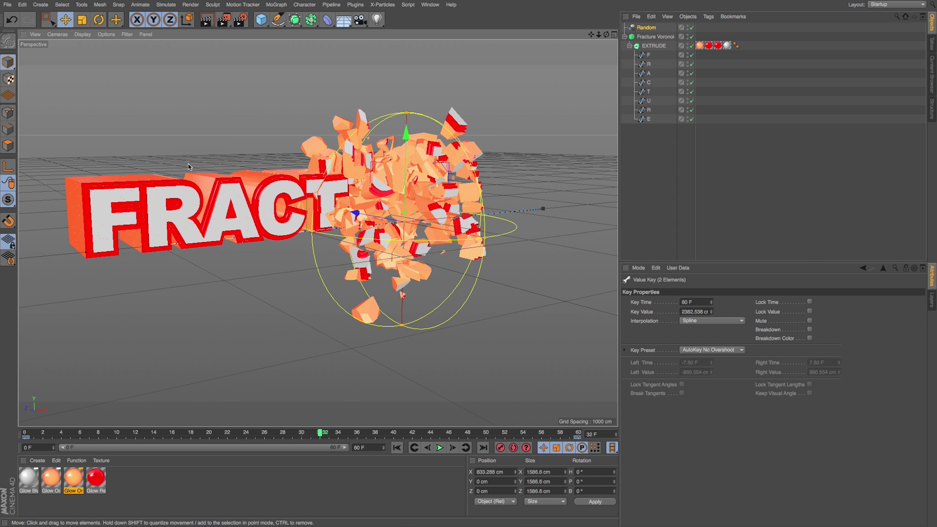
Add a Step effector to the Fracture Voronoi object and set its strength to -15%
click(655, 36)
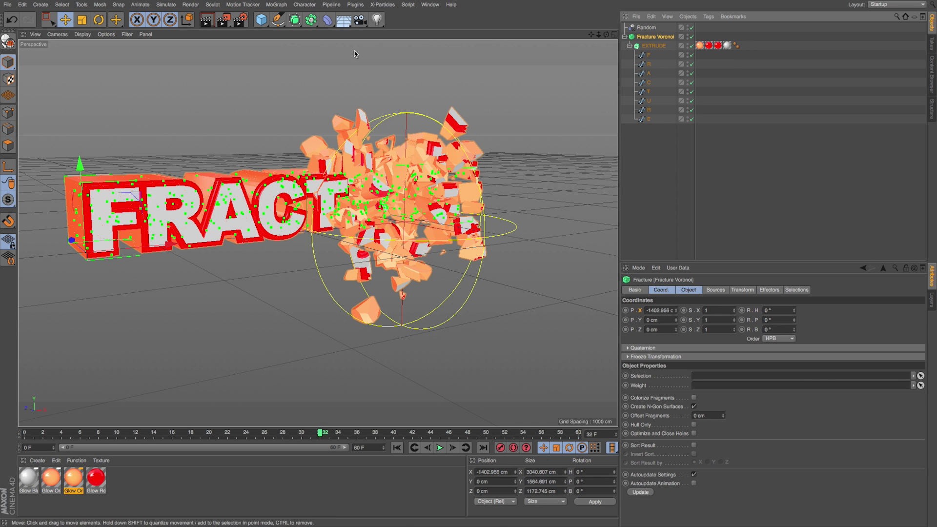
click(277, 5)
mouse_move(312, 18)
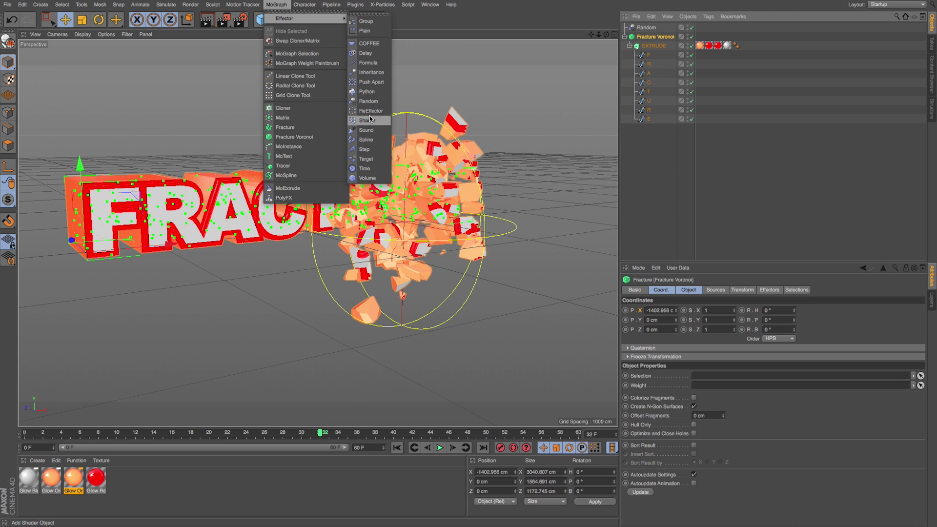
click(365, 149)
click(690, 290)
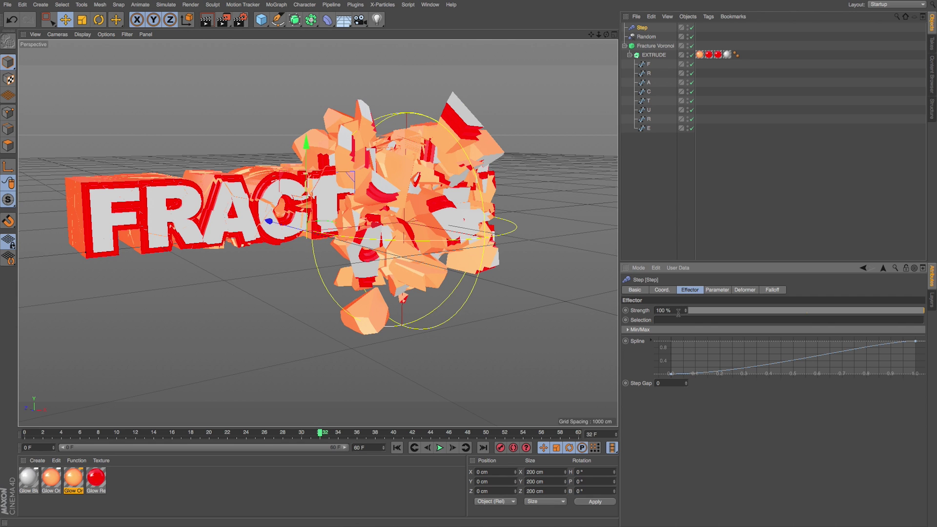
drag(688, 312, 687, 356)
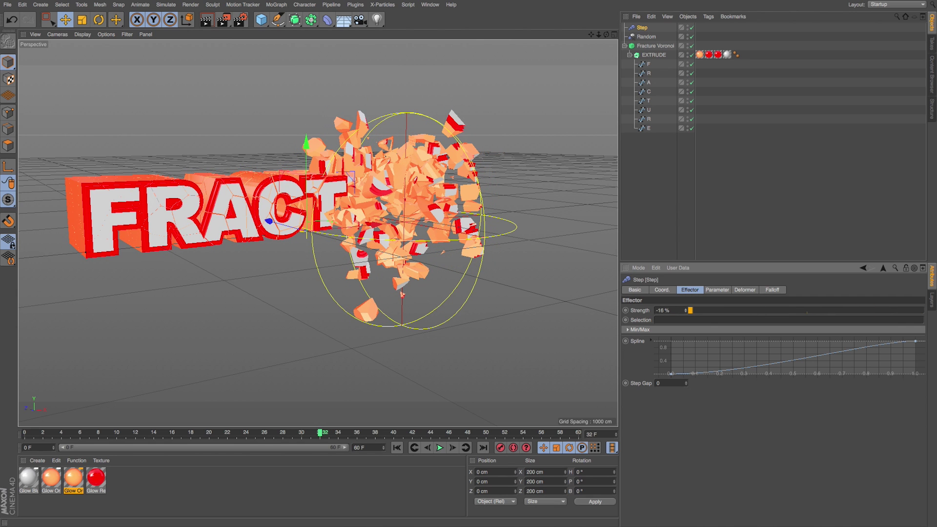
drag(686, 311, 686, 312)
Check the cracks between the fragments at frame 32 with an interactive render preview
mouse_move(193, 231)
alt+mouse_down()
mouse_move(159, 208)
mouse_move(199, 216)
alt+mouse_up()
key(alt+r)
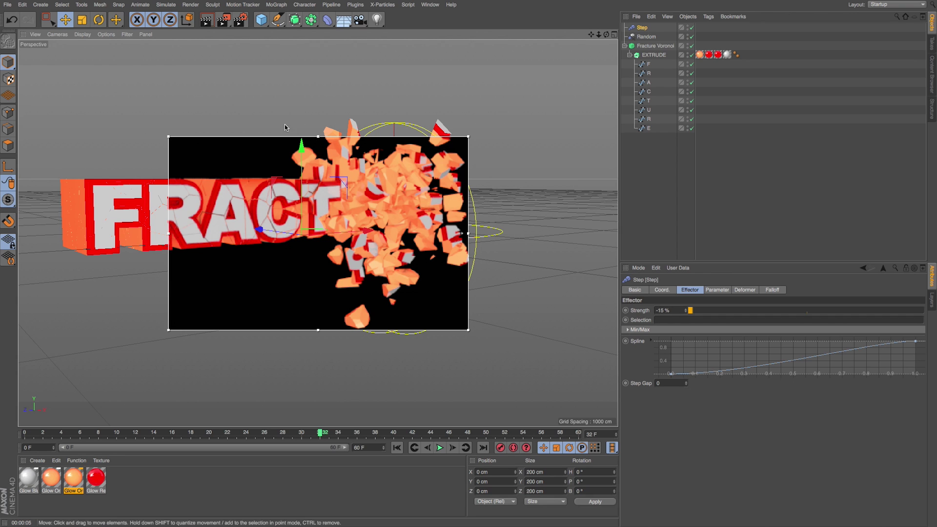
key(alt+r)
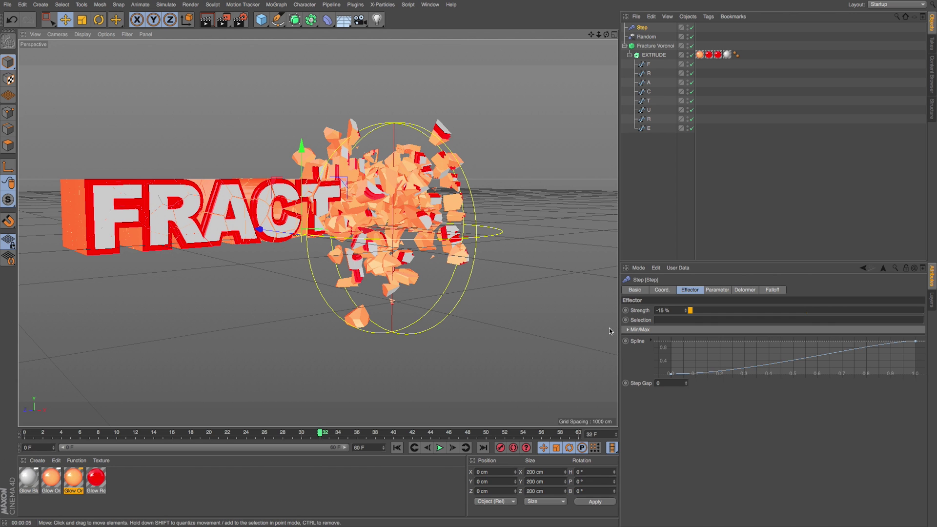
Keyframe the Step effector's strength at -15% on frame 0
key(shift+f)
alt+drag(393, 315, 337, 296)
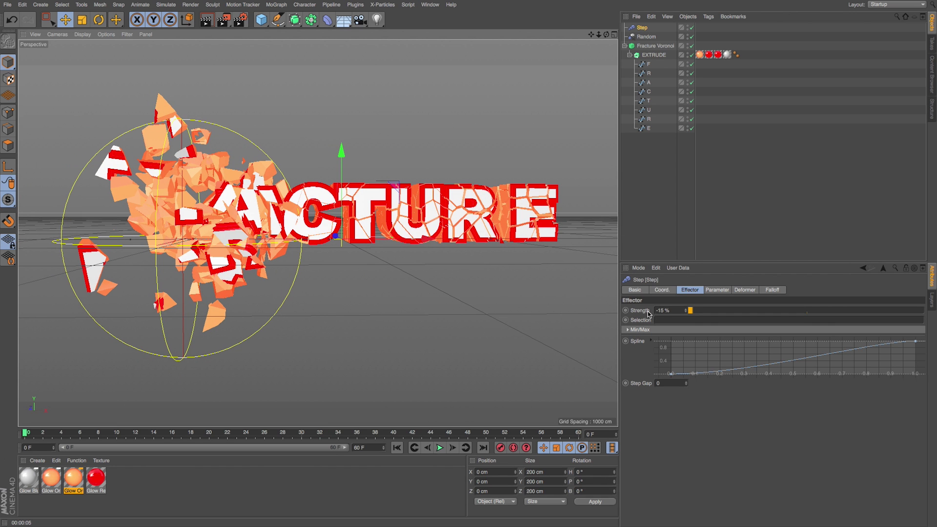
drag(591, 34, 551, 34)
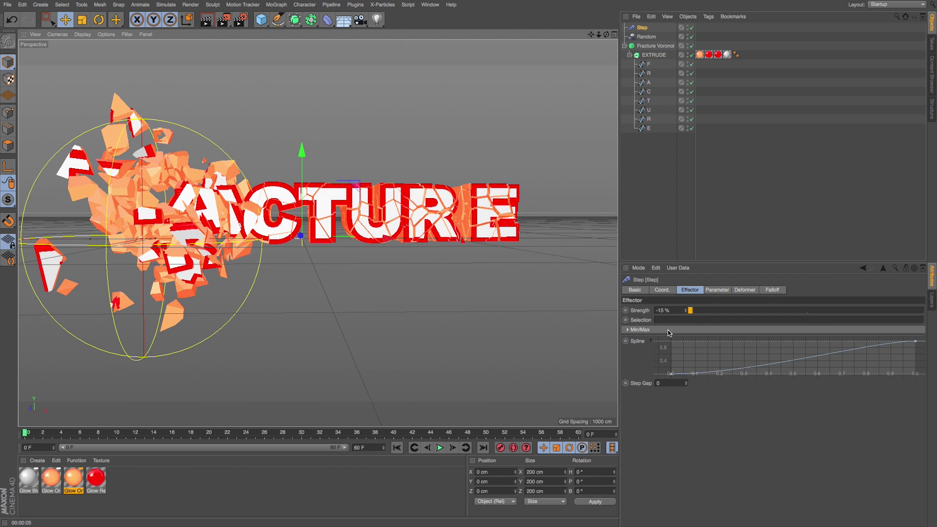
click(626, 311)
Keyframe the Step effector's strength at 0% on frame 60 and check the animation around frame 17
drag(49, 435, 580, 433)
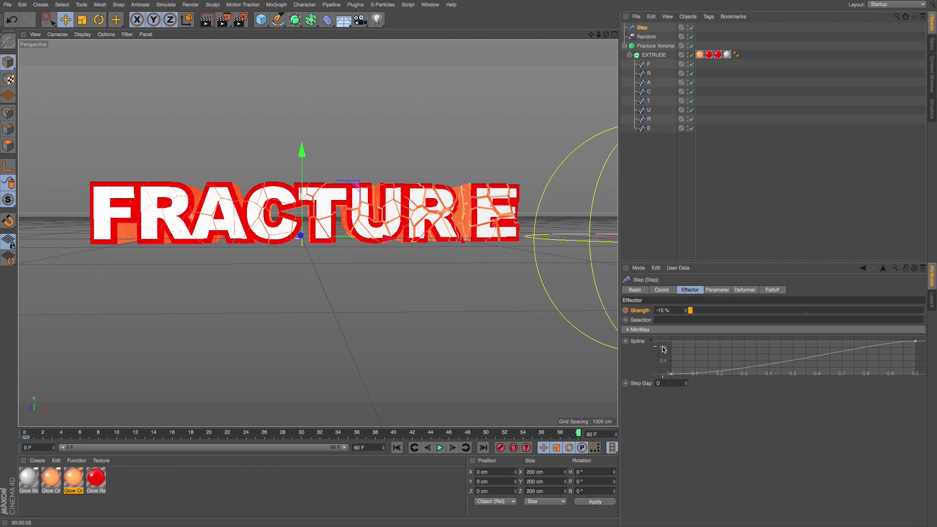
click(674, 310)
text(0)
key(Return)
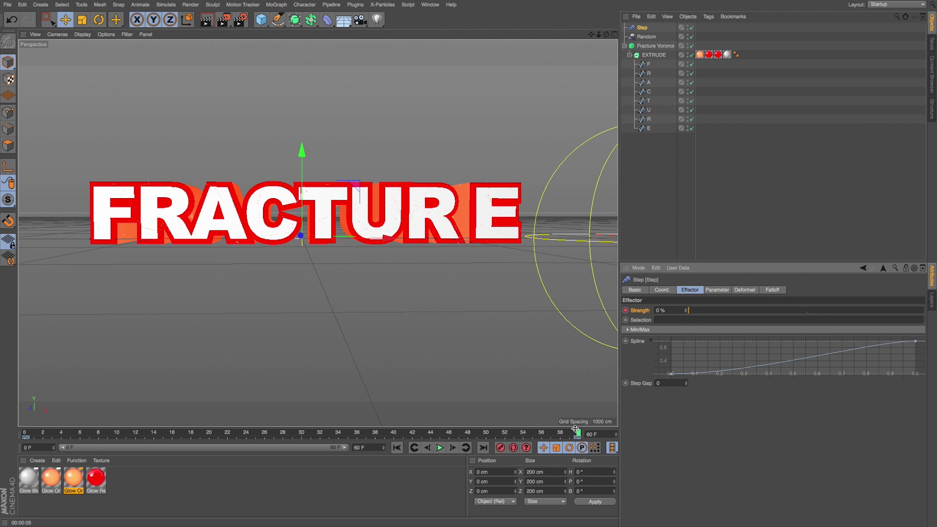
drag(578, 433, 181, 401)
scroll(458, 163, up, 5)
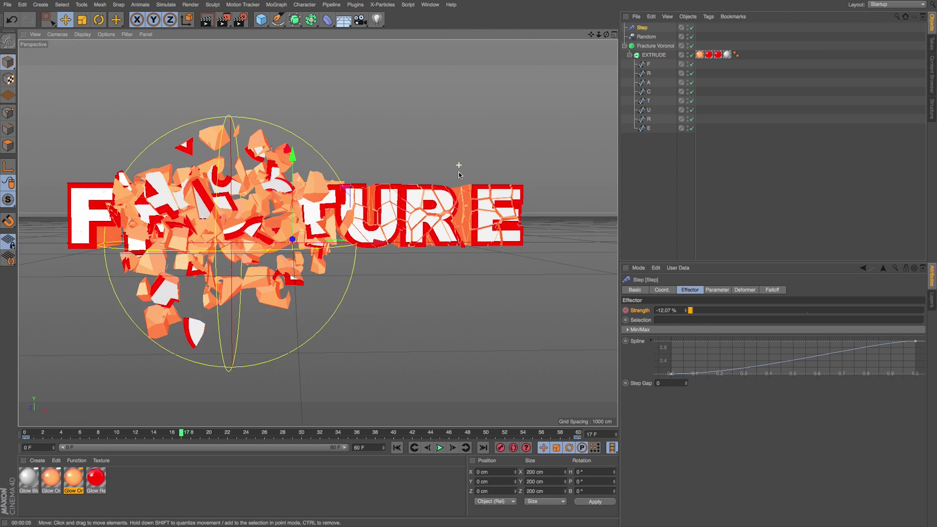
Check the cracks between the fragments at frame 17 with an interactive render preview and advance the animation to frame 60
key(alt+r)
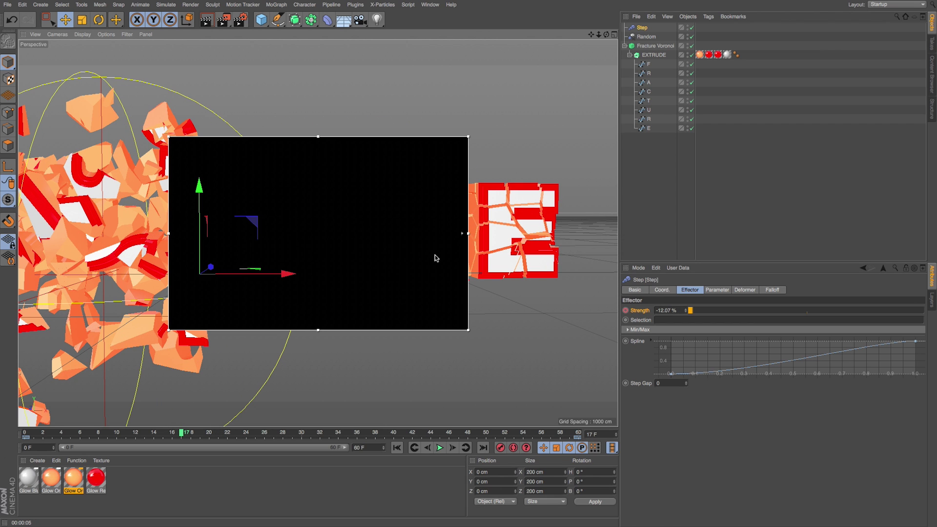
key(alt+r)
scroll(342, 342, down, 5)
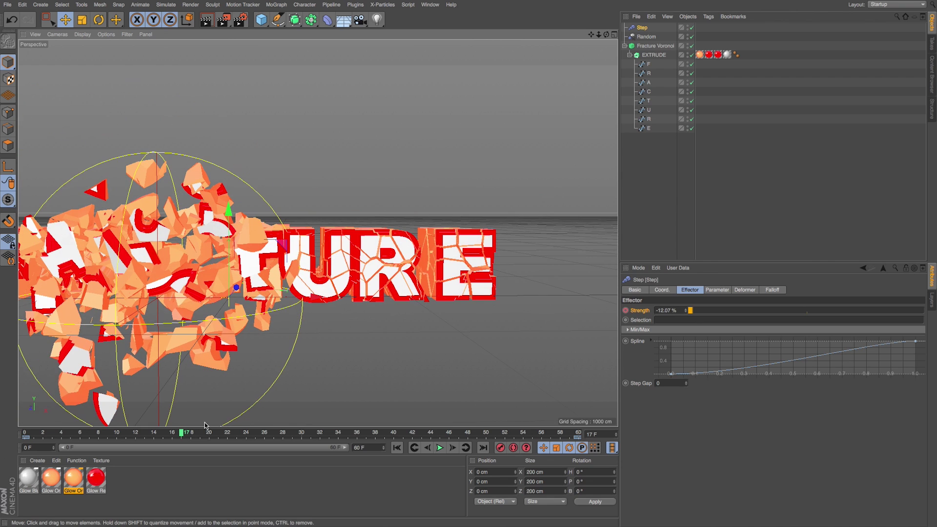
drag(184, 440, 540, 438)
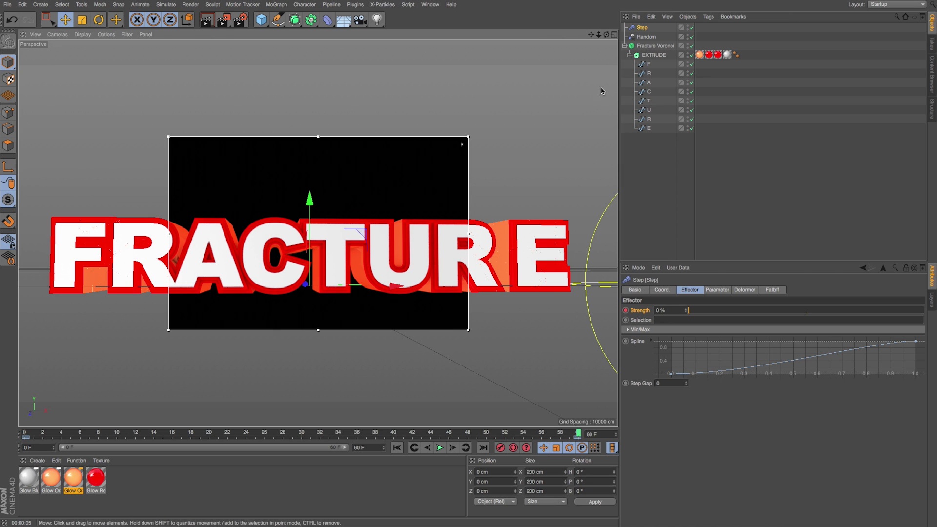
Show the Fracture Voronoi text with Gouraud shading and lines at frame 60, and review the Fracture_Text_02 render in the Picture Viewer
click(445, 223)
key(alt+r)
key(n)
key(b)
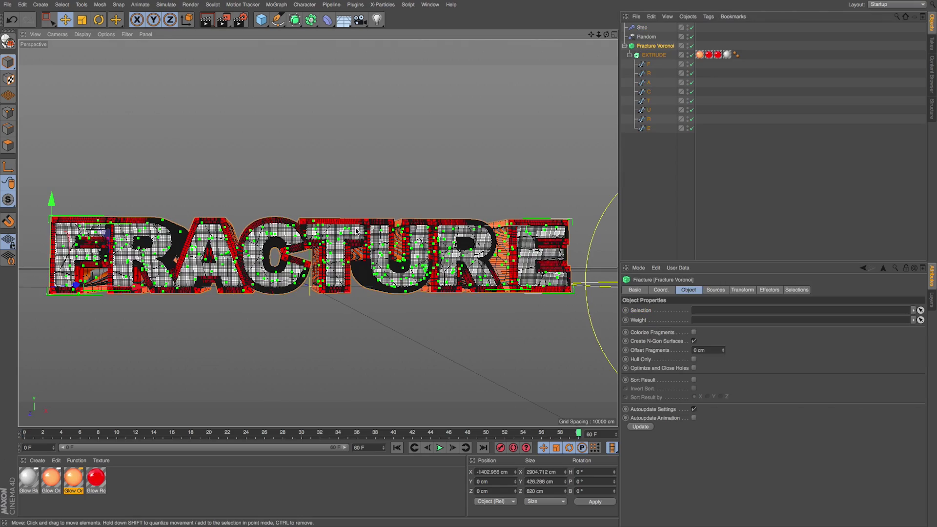
mouse_move(356, 224)
alt+mouse_down()
mouse_move(353, 243)
mouse_move(324, 269)
mouse_move(380, 224)
alt+mouse_up()
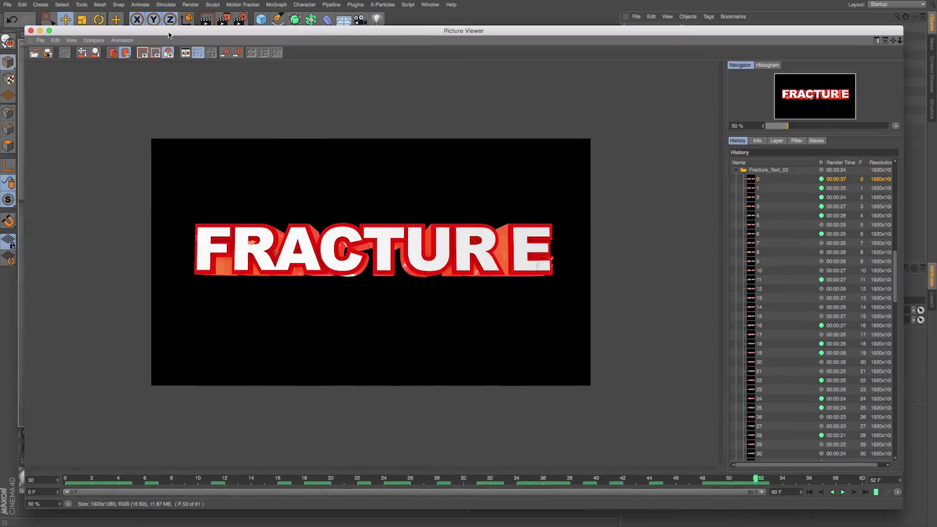
drag(169, 32, 153, 27)
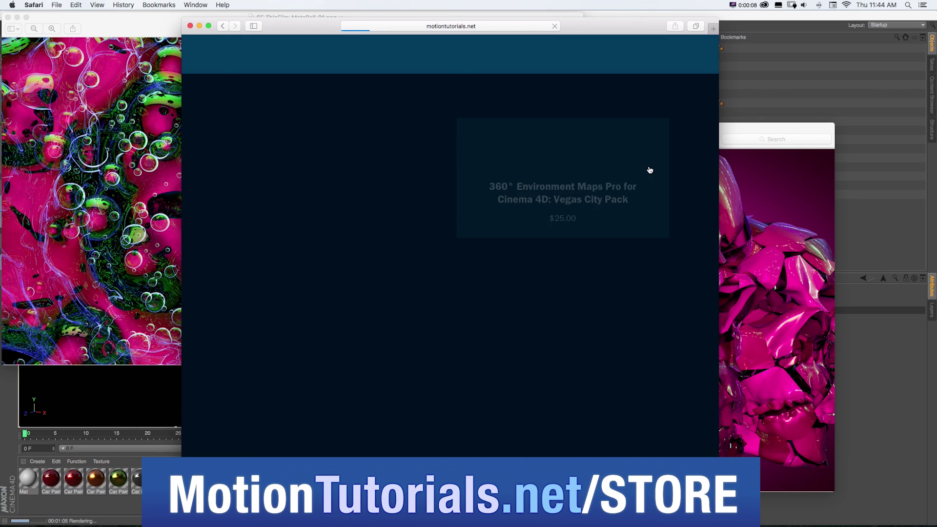
Browse the Motion Tutorials store in Safari and open the 360° Environment Maps Pro for Cinema 4D: ULTRA Bundle page
scroll(695, 163, down, 2)
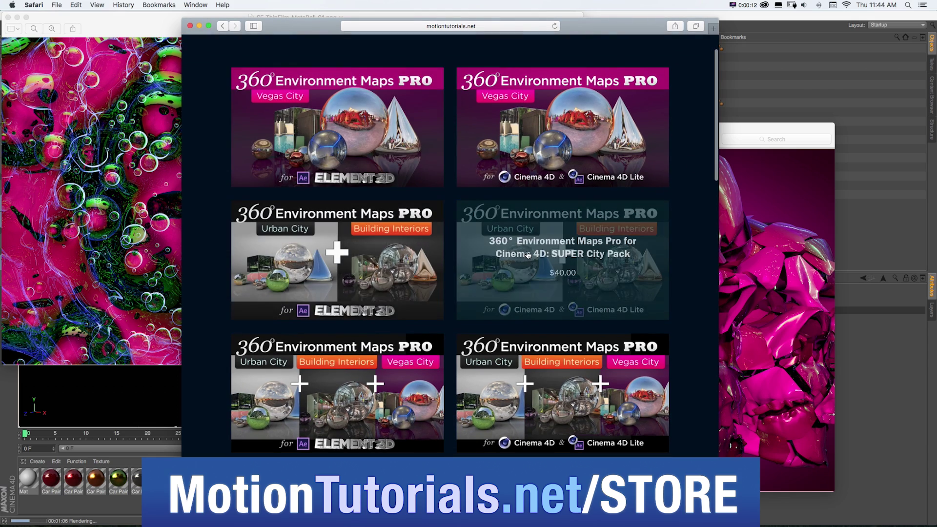
scroll(680, 300, down, 10)
scroll(693, 297, down, 15)
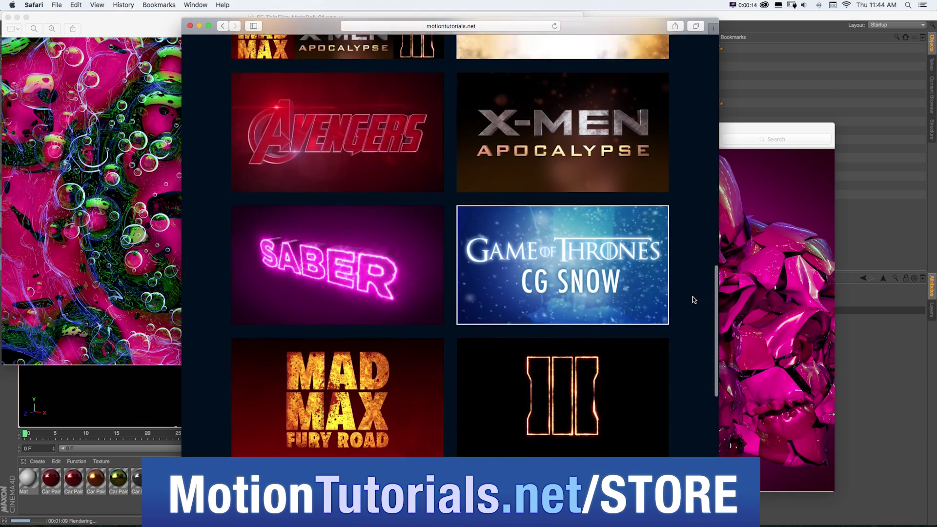
scroll(692, 294, up, 12)
scroll(692, 296, up, 10)
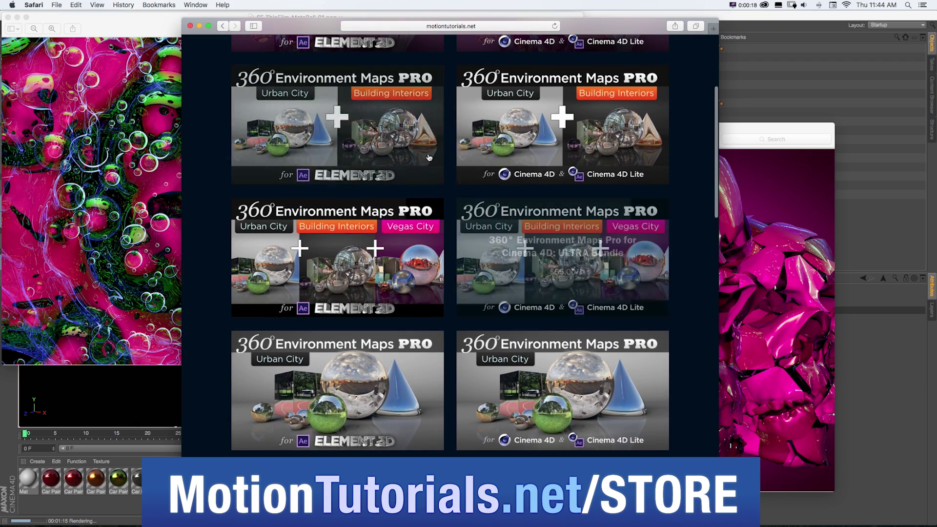
click(649, 235)
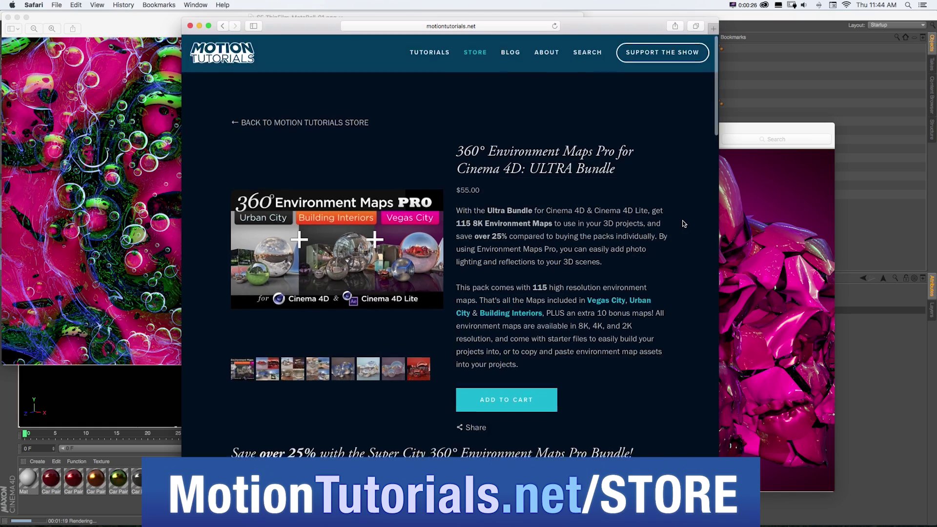
Look through the gallery of 360° environment map samples on the ULTRA Bundle page
scroll(684, 224, down, 10)
scroll(684, 224, down, 1)
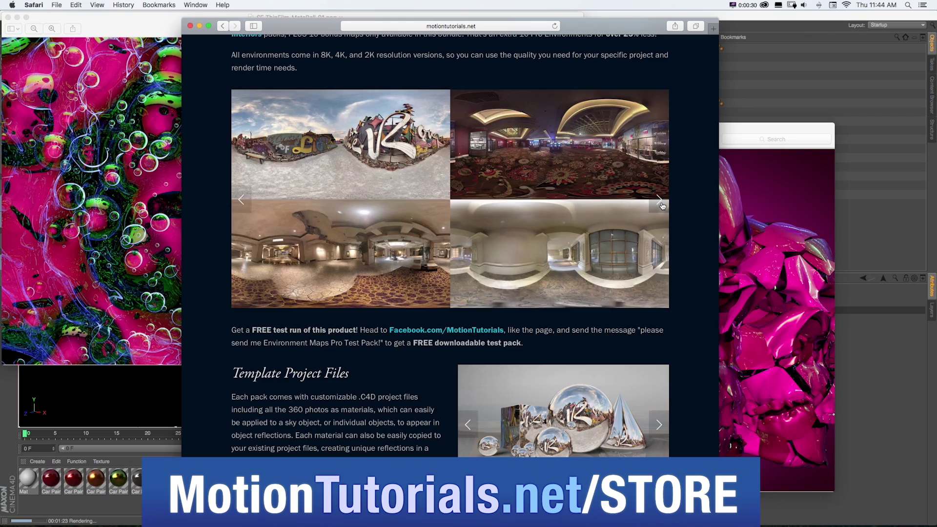
click(660, 200)
click(660, 200)
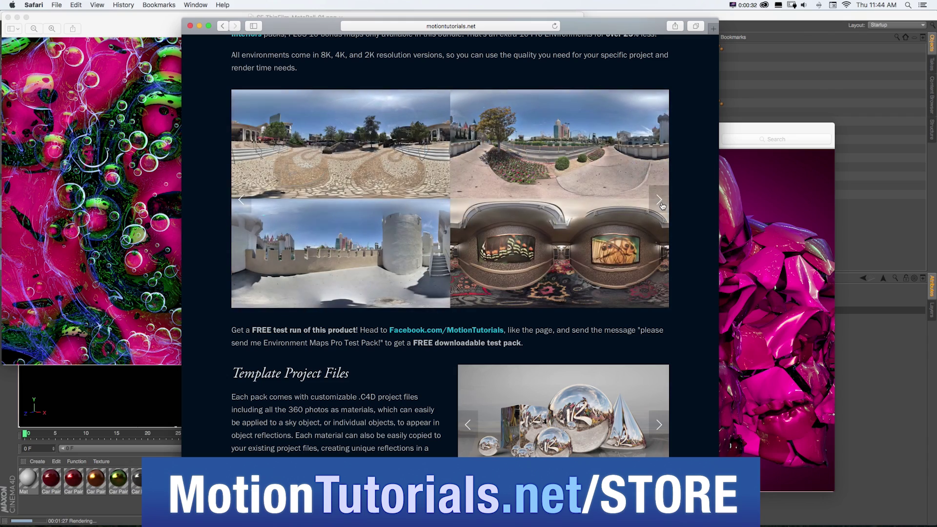
click(660, 200)
click(660, 200)
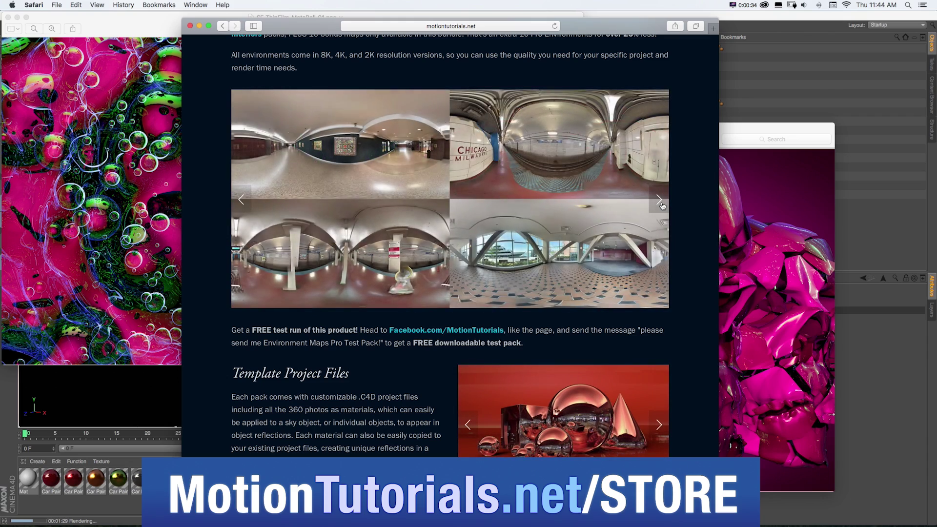
click(660, 200)
Look through the example renders in the Template Project Files section
scroll(662, 205, down, 5)
scroll(663, 206, down, 5)
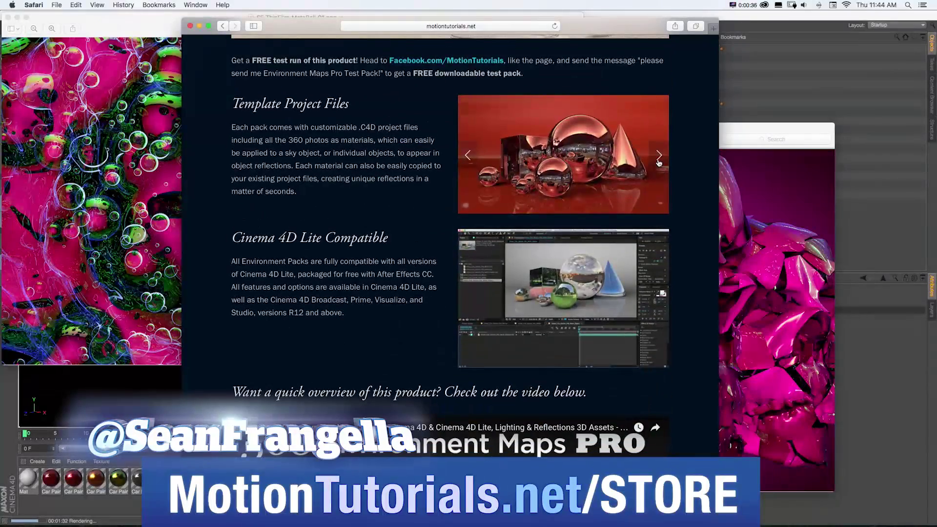
click(659, 161)
click(659, 160)
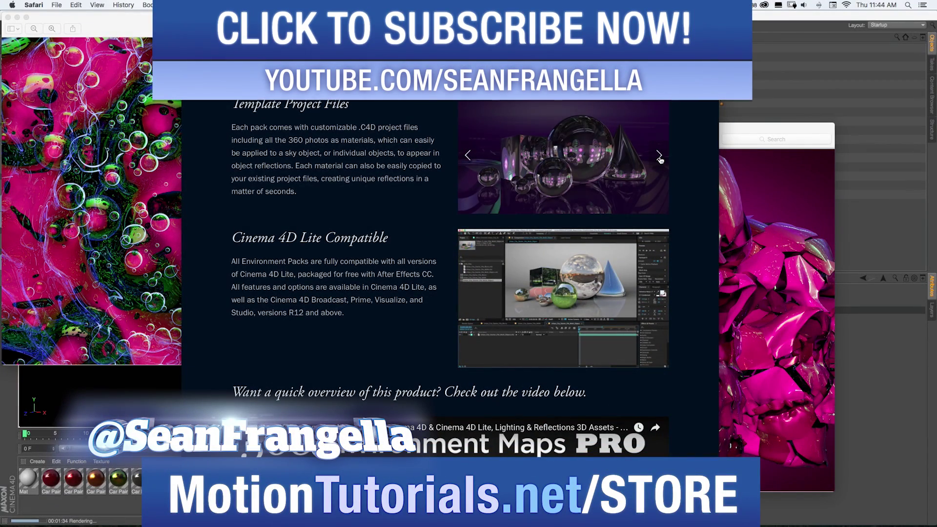
click(660, 156)
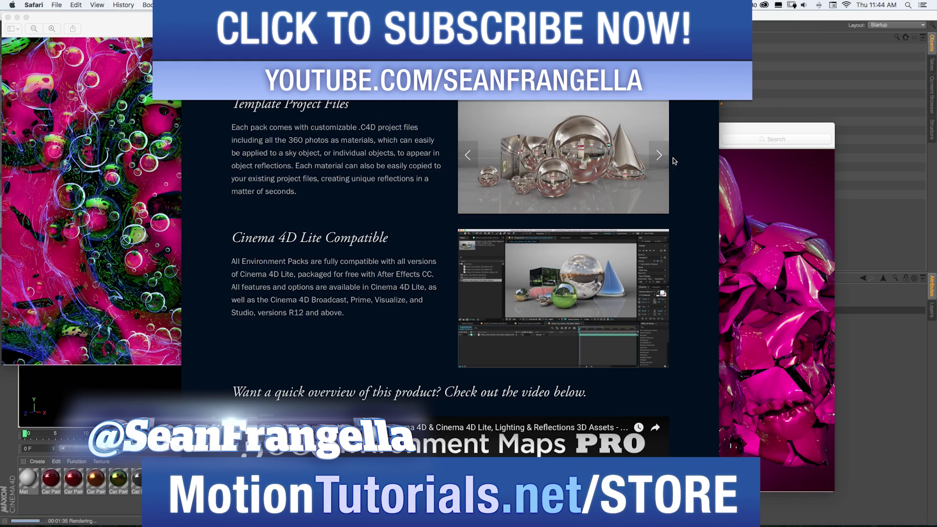
Look over the overview and tutorial video sections of the page and return to the environment map gallery
scroll(674, 160, down, 10)
scroll(675, 161, down, 10)
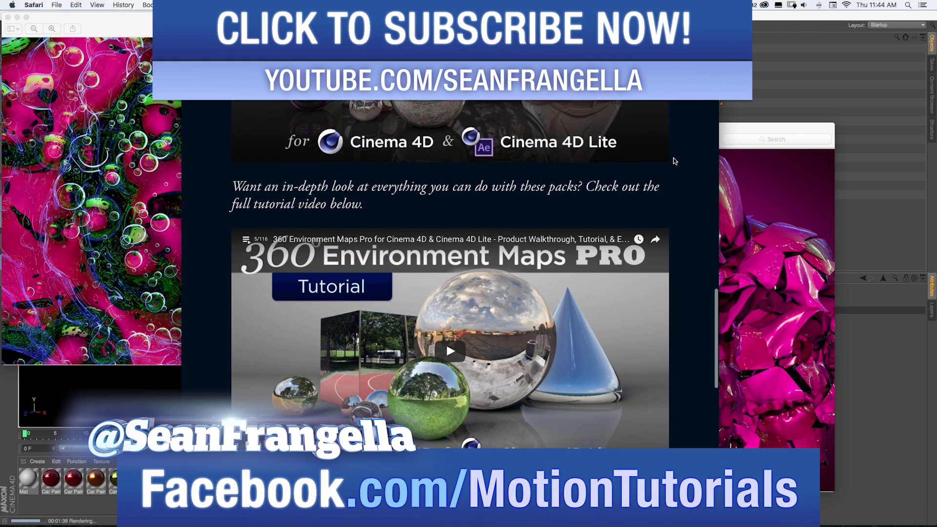
scroll(675, 161, up, 15)
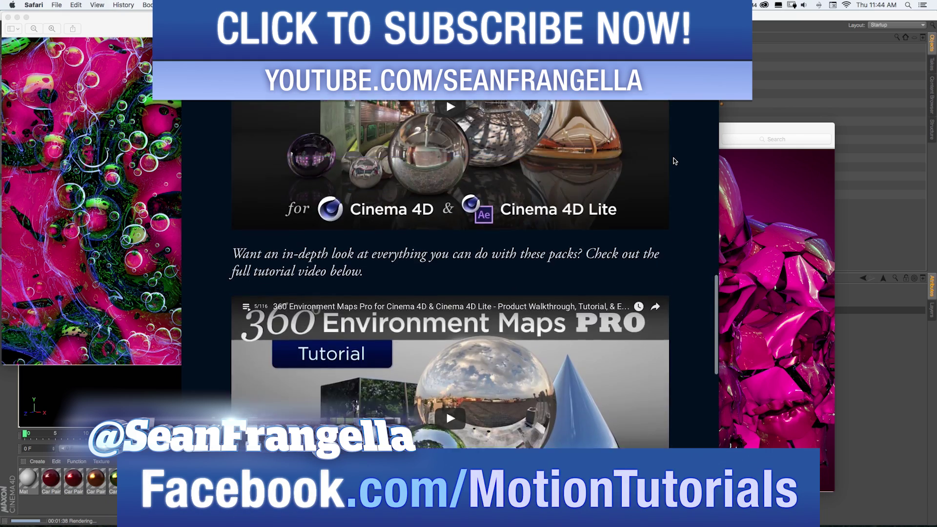
scroll(675, 161, up, 20)
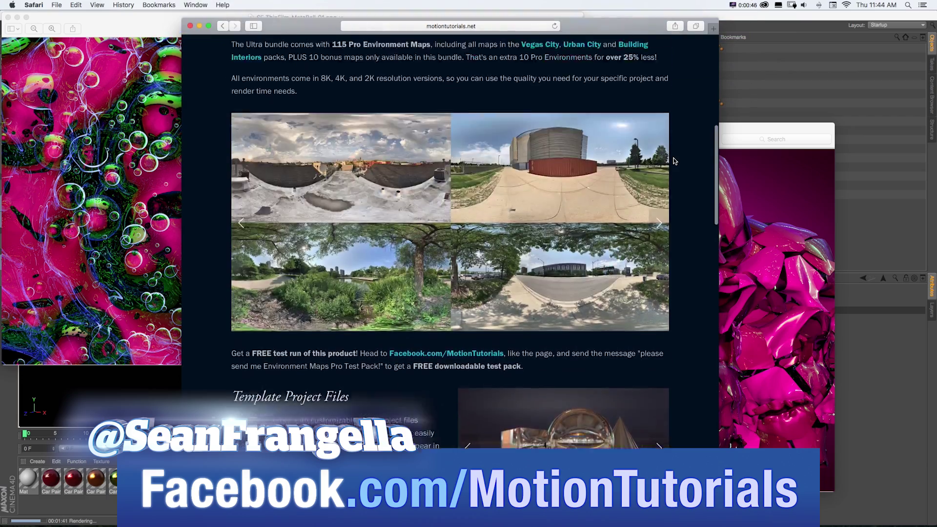